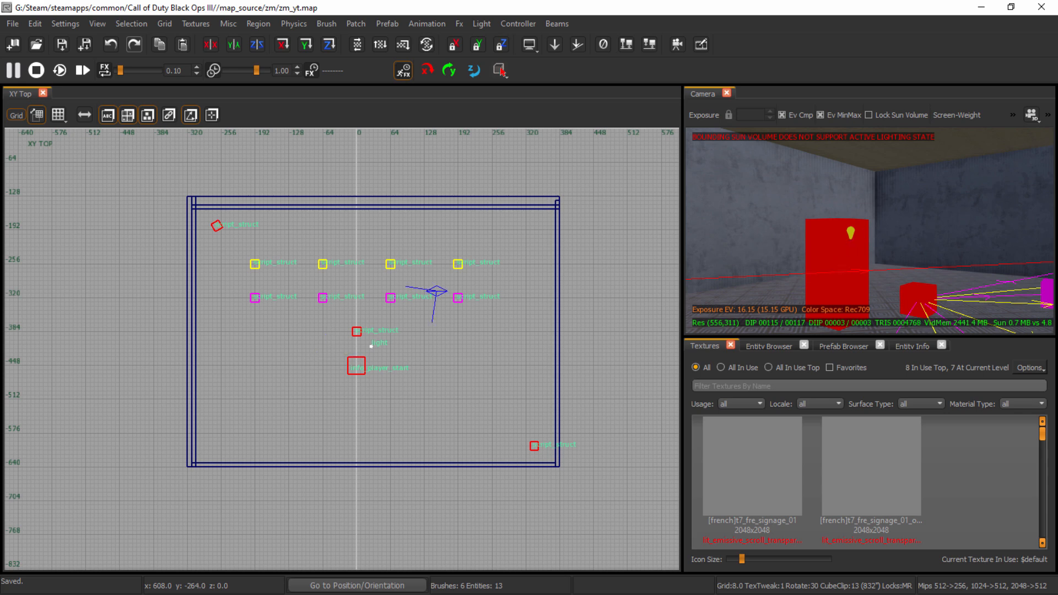
right_click_drag(869, 230, 899, 238)
left_click(812, 233)
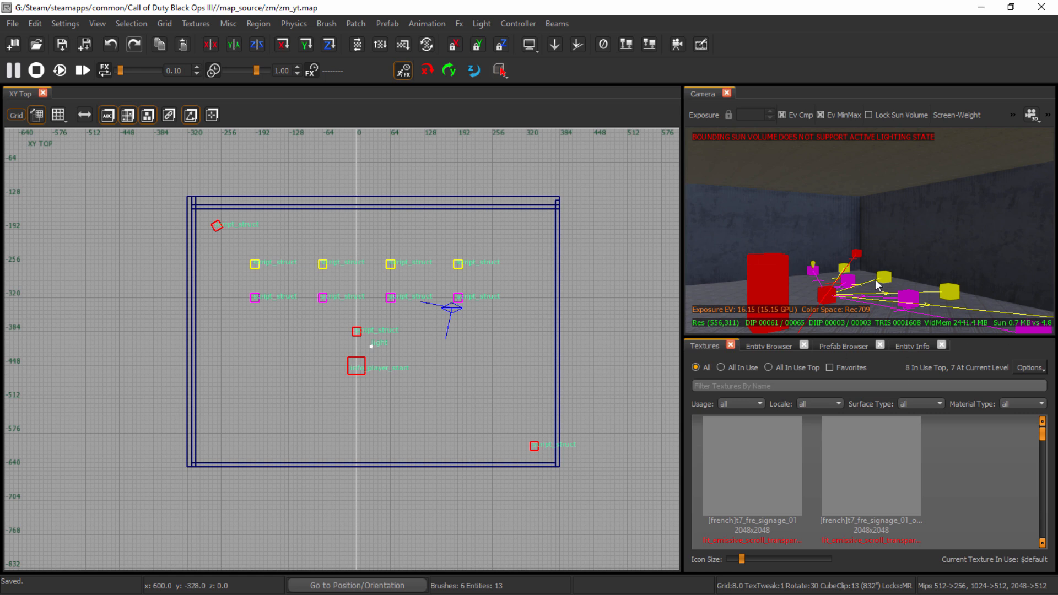
right_click_drag(854, 257, 881, 257)
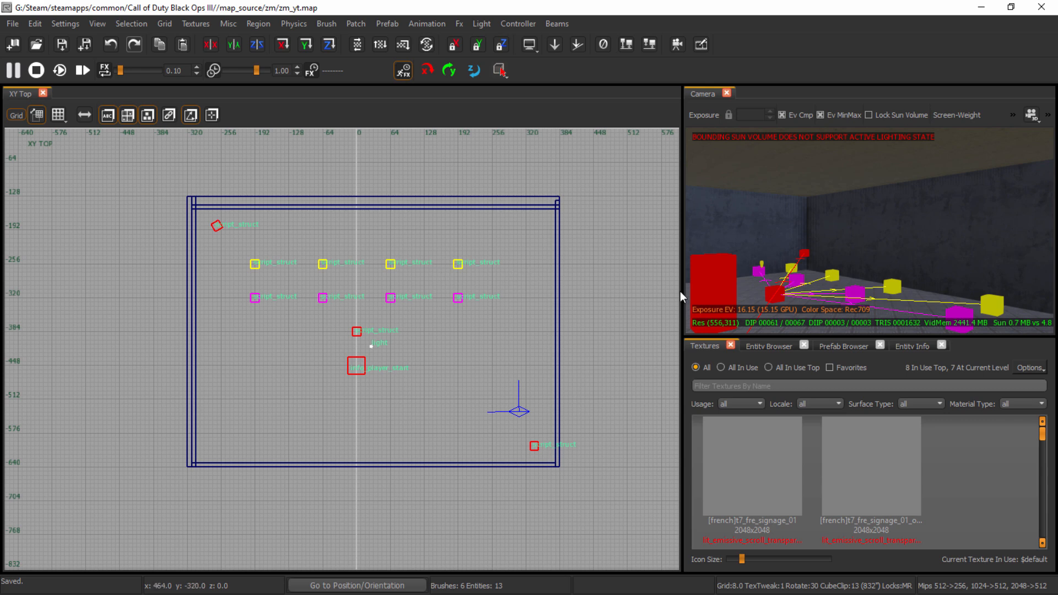
scroll(387, 357, "up", 2)
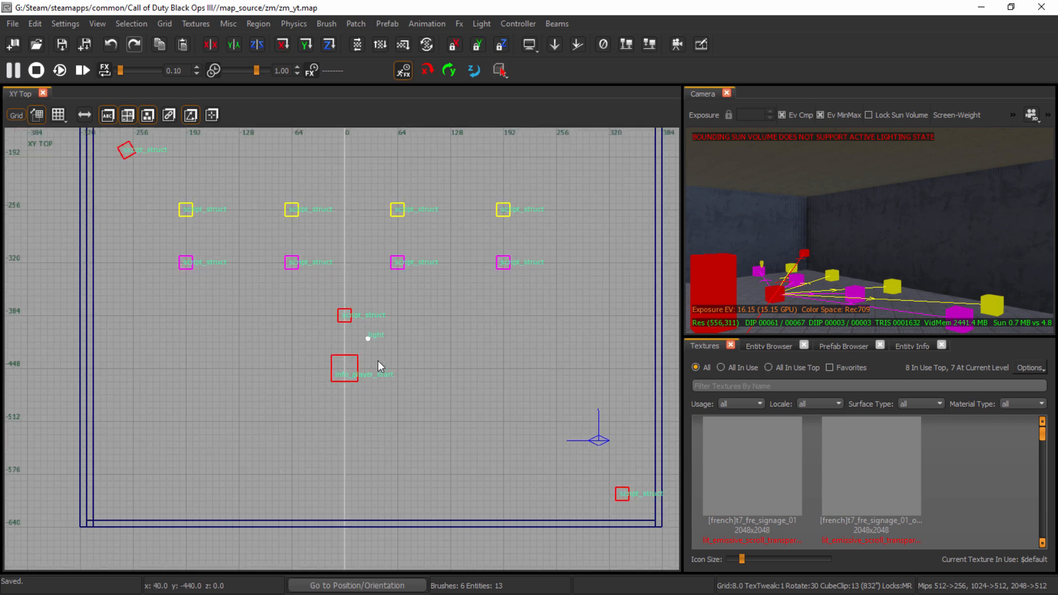
scroll(395, 336, "down", 2)
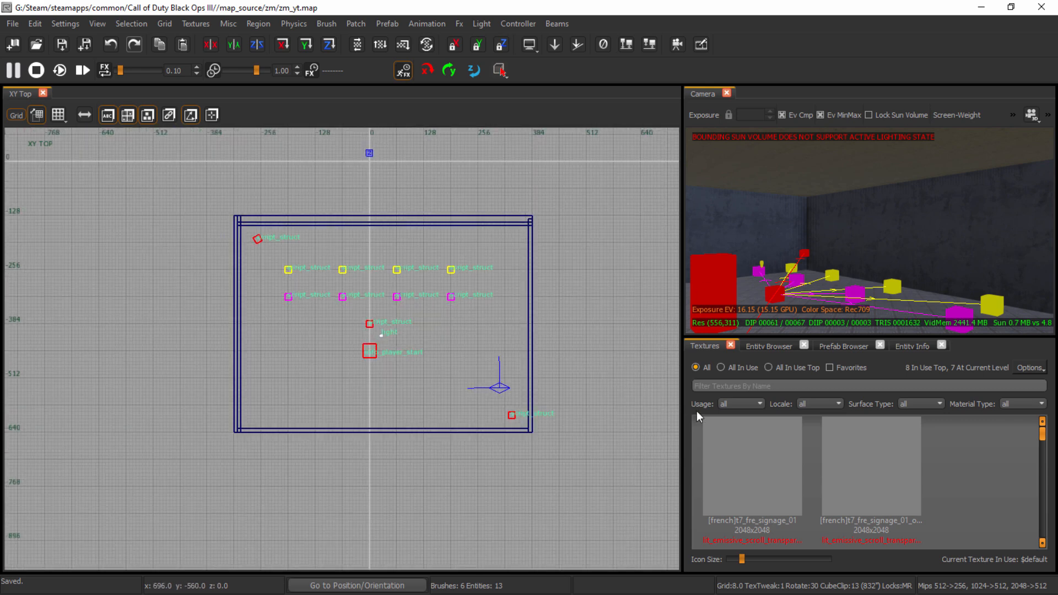
Step: Find the sun_volume texture by filtering for "sun" and build a brush with it around the room, about 912 units wide and 424 tall
left_click(748, 385)
type("sun")
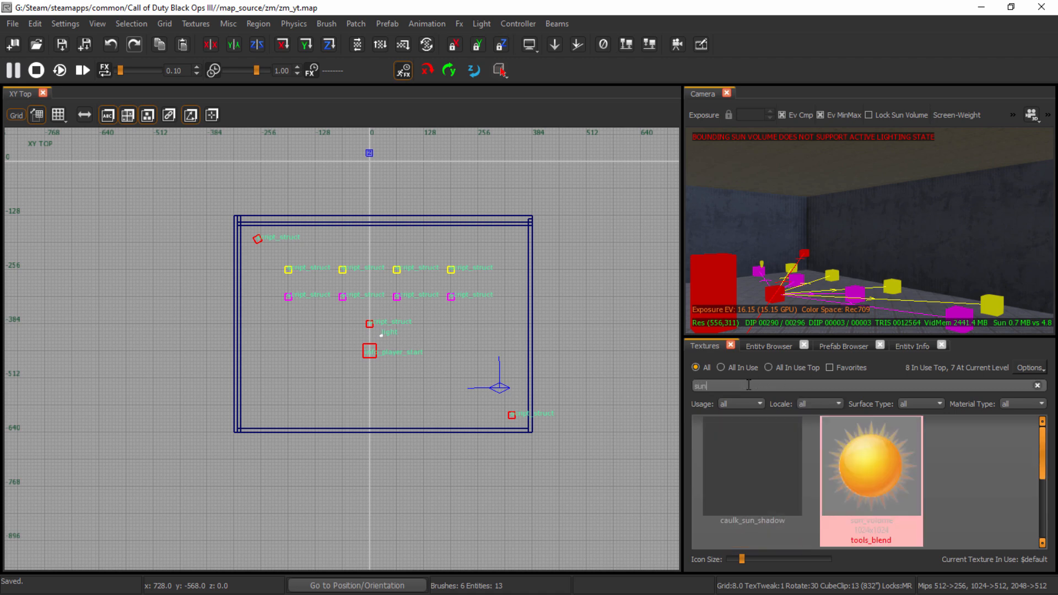
left_click(891, 474)
mouse_move(204, 189)
left_mouse_down()
mouse_move(460, 312)
mouse_move(609, 469)
mouse_move(589, 462)
left_mouse_up()
mouse_move(869, 230)
right_mouse_down()
mouse_move(881, 253)
mouse_move(869, 229)
right_mouse_up()
key("ctrl+Tab")
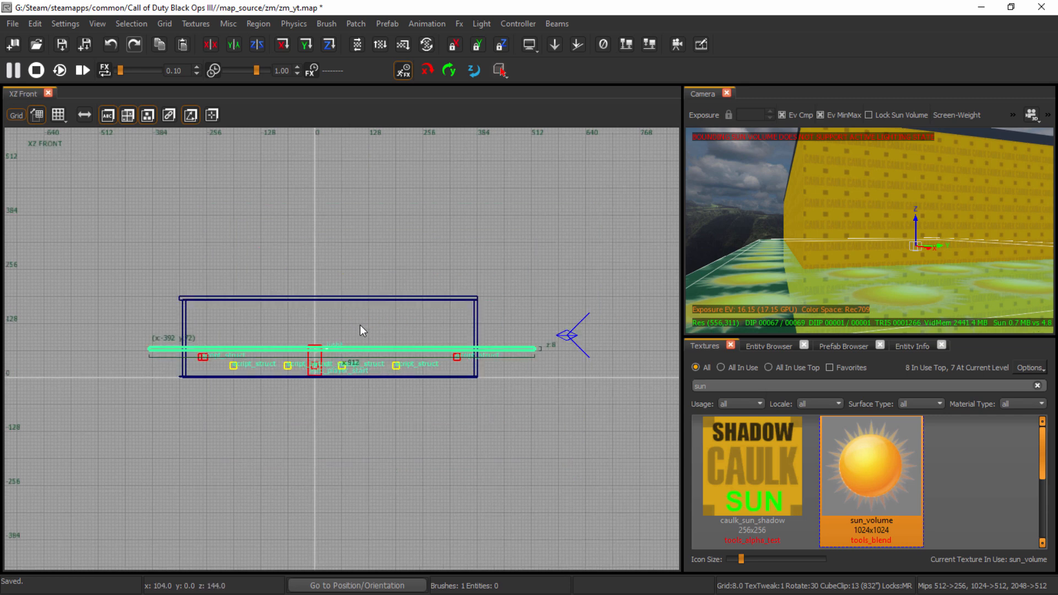
left_click_drag(360, 325, 359, 242)
left_click_drag(361, 408, 365, 496)
key("Escape")
Step: Examine the entity properties of the sun_volume brush, a room wall and the info_player_start
mouse_move(821, 260)
right_mouse_down()
mouse_move(798, 259)
mouse_move(881, 256)
mouse_move(829, 235)
right_mouse_up()
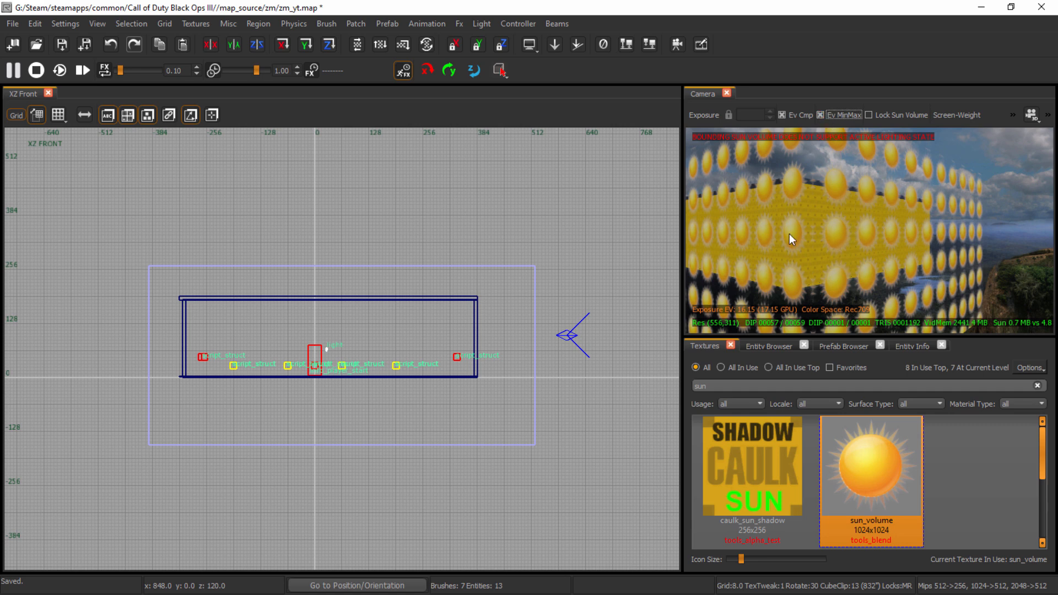
left_click(786, 272, "shift")
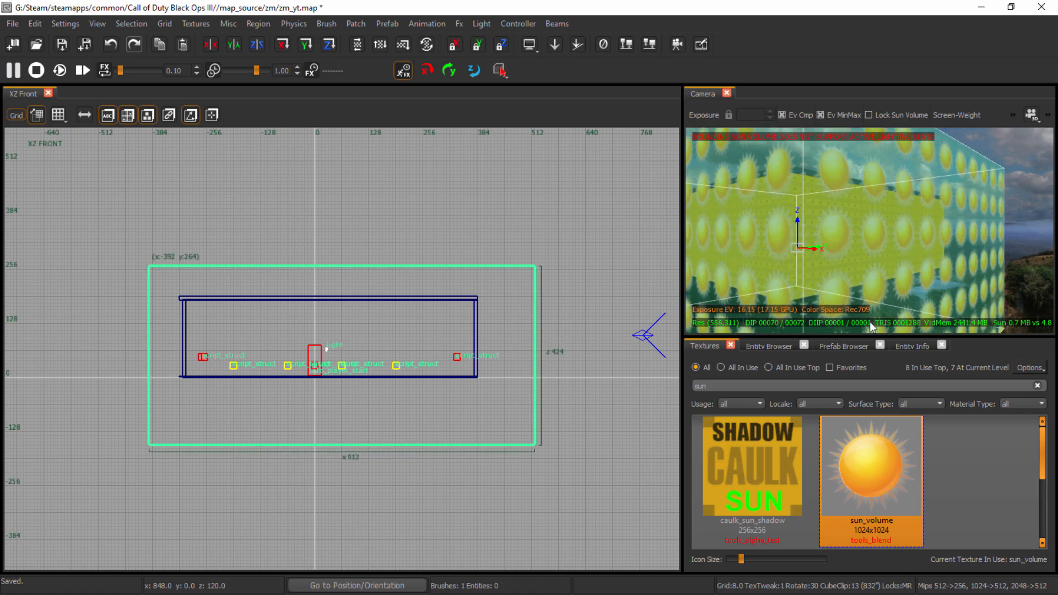
left_click(903, 341)
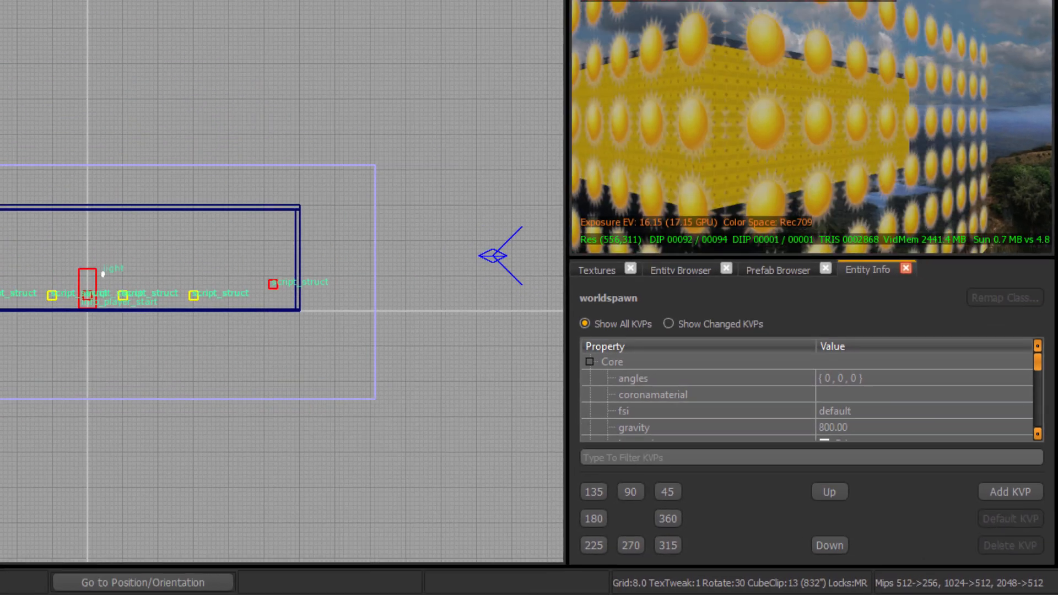
scroll(865, 280, "up", 5)
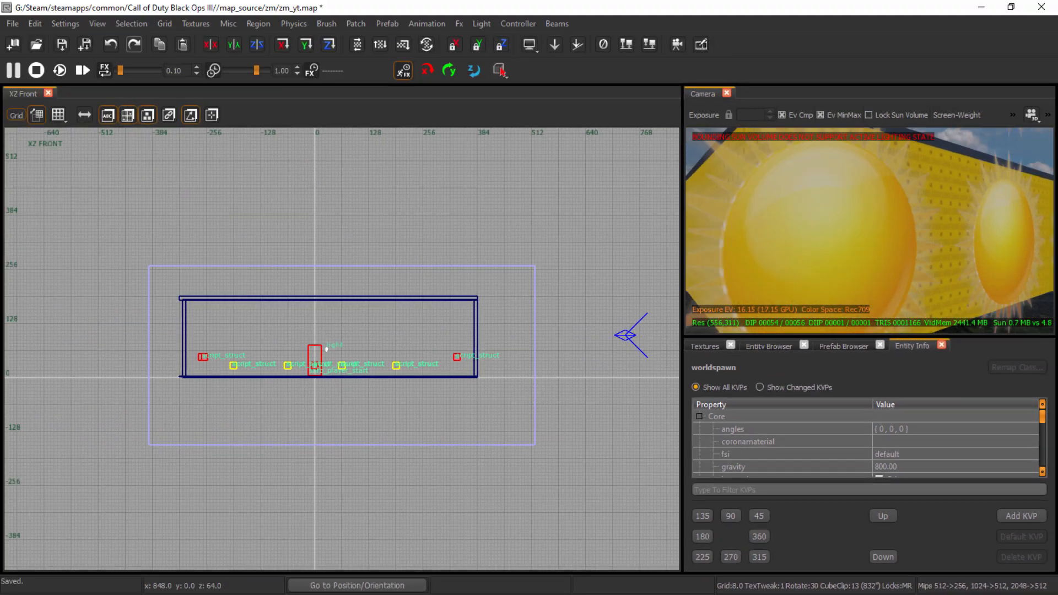
left_click(865, 280, "shift")
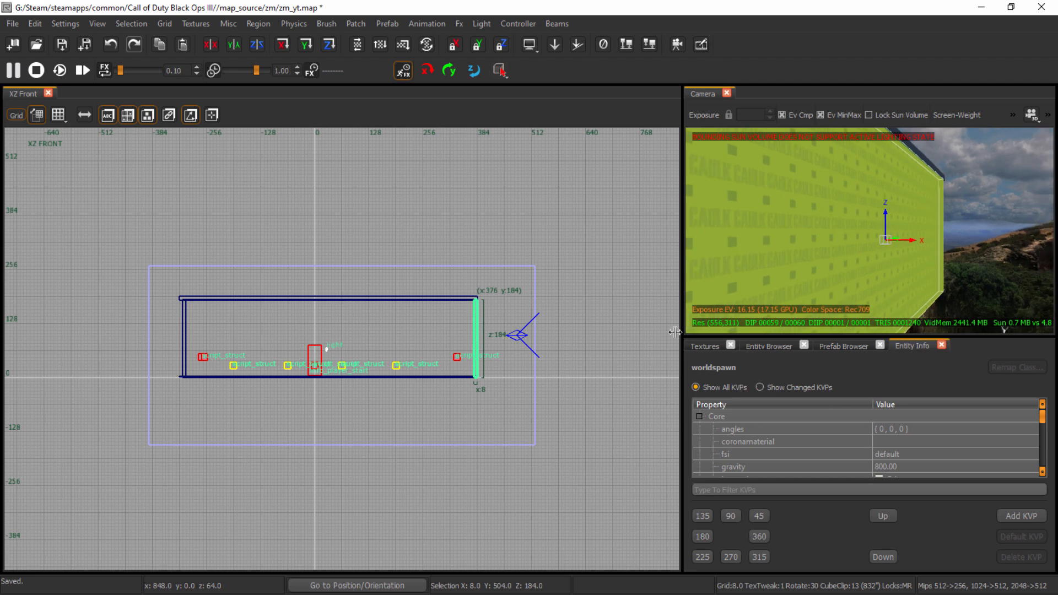
key("Escape")
right_click_drag(854, 281, 826, 283)
key("w")
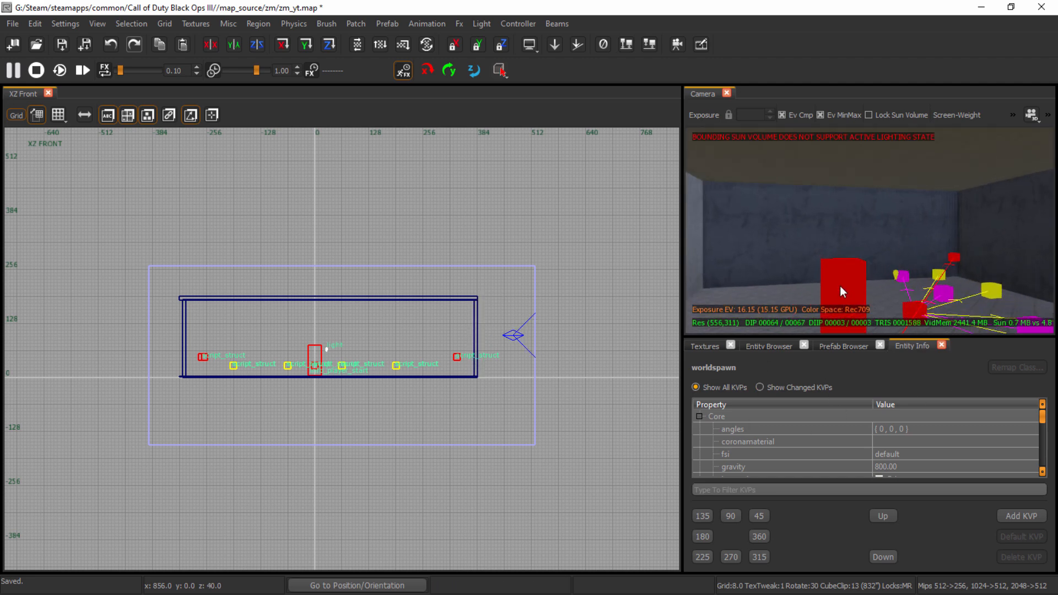
left_click(840, 285, "shift")
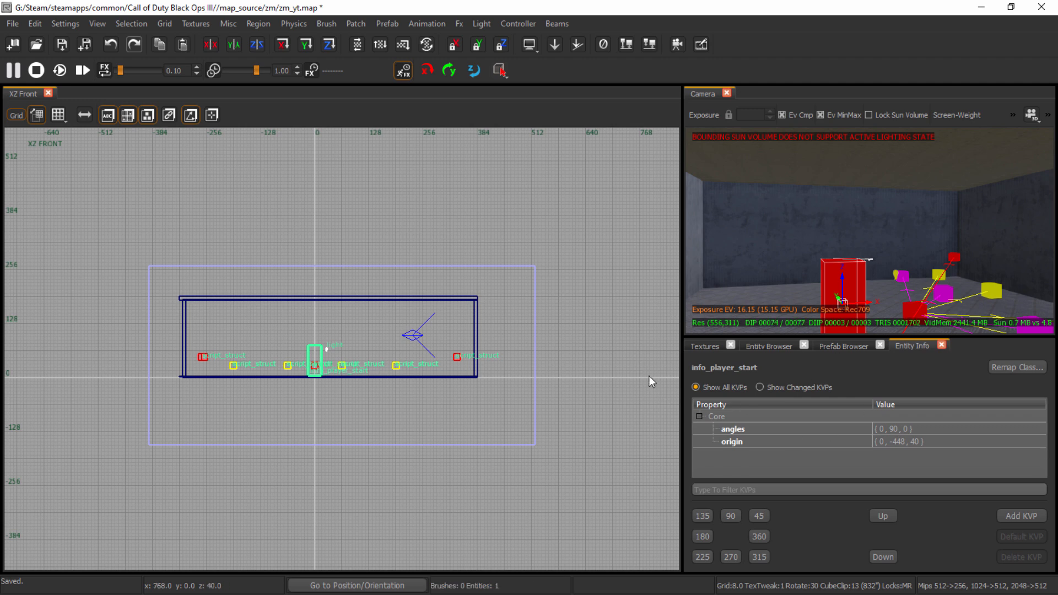
key("Escape")
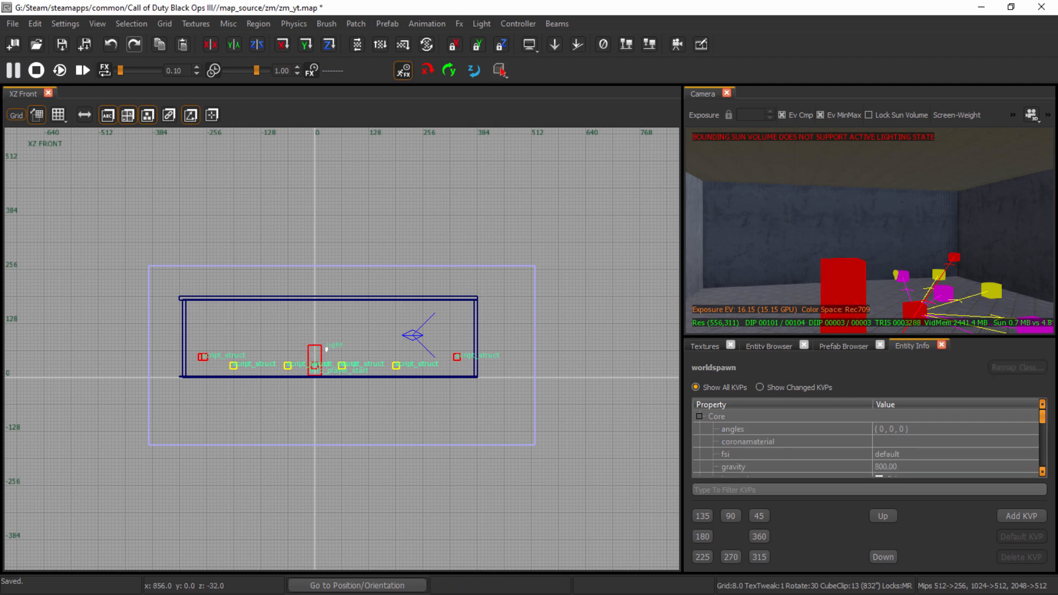
Step: Delete the sun_volume brush surrounding the room
key("s")
right_click_drag(861, 282, 877, 284)
left_click(841, 249, "shift")
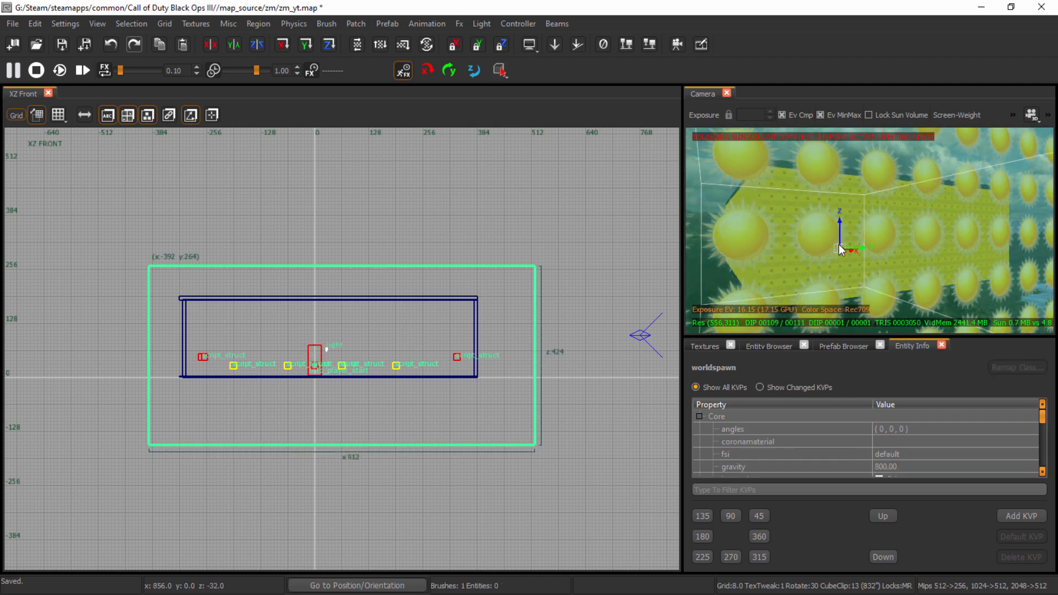
key("Escape")
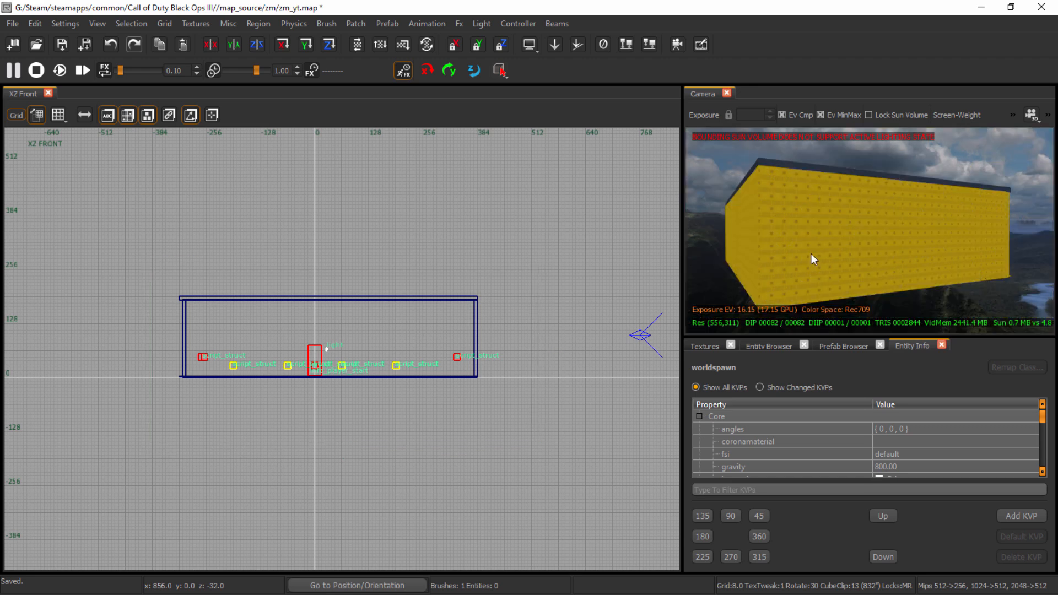
Step: Search the entities for "sun" and place a Volume sun entity inside the room in the top view
key("ctrl+Tab")
key("ctrl+Tab")
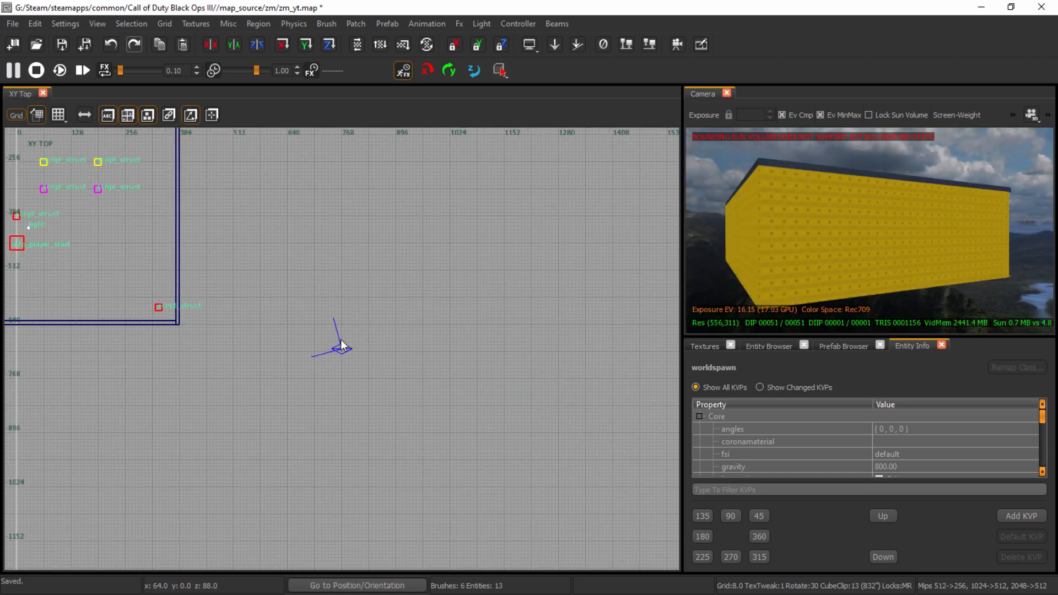
mouse_move(168, 291)
right_mouse_down()
mouse_move(446, 374)
mouse_move(489, 416)
right_mouse_up()
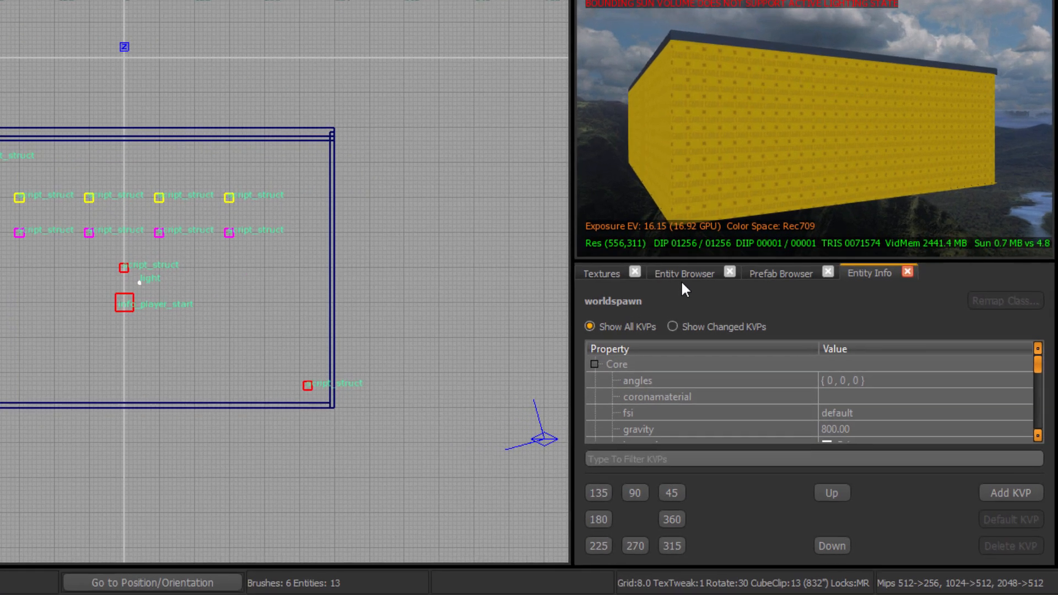
left_click(773, 346)
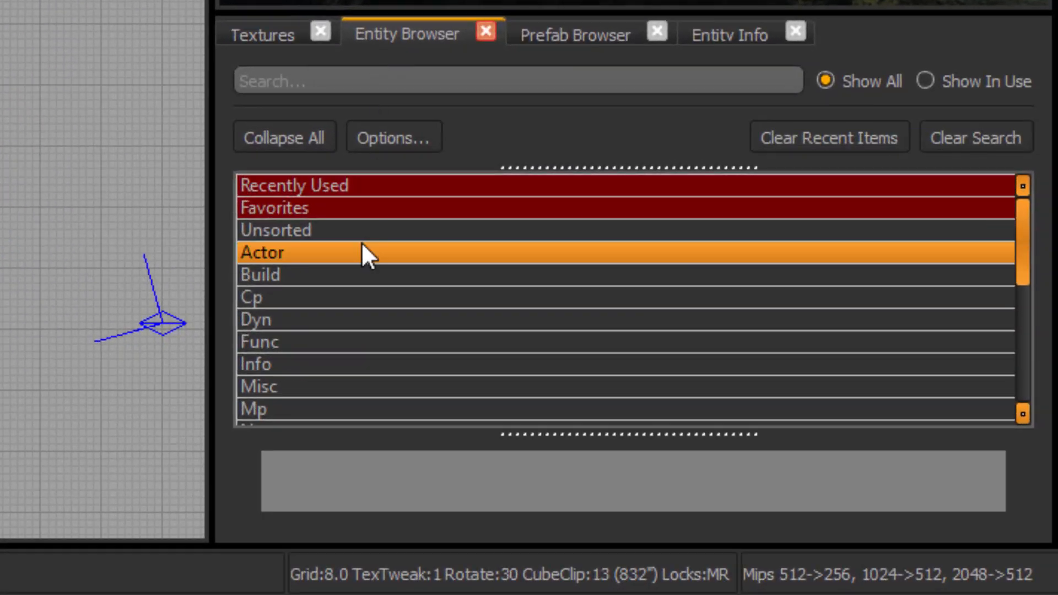
left_click(376, 79)
type("sun")
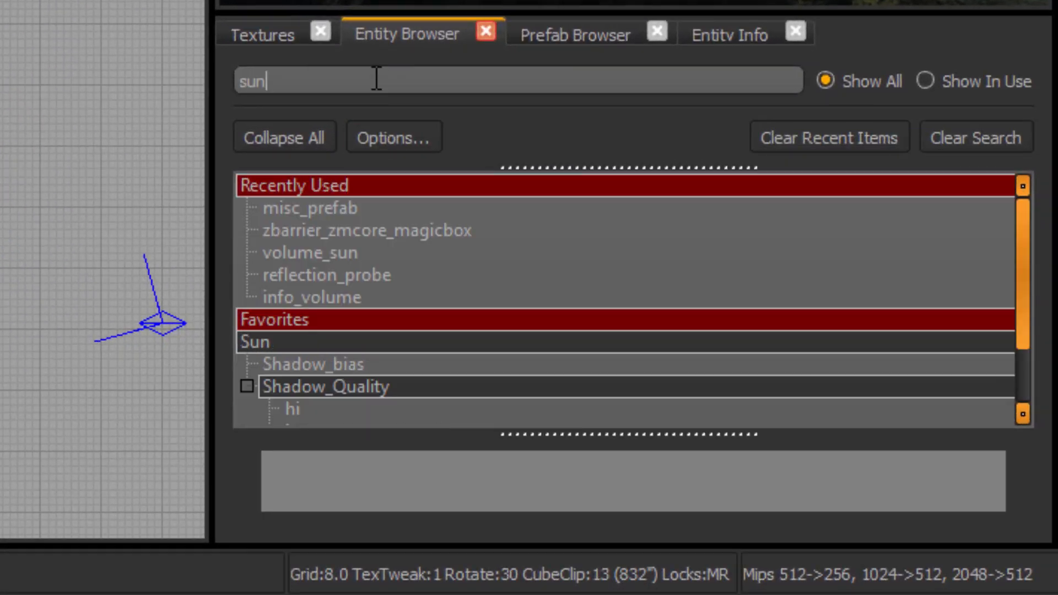
scroll(384, 367, "down", 2)
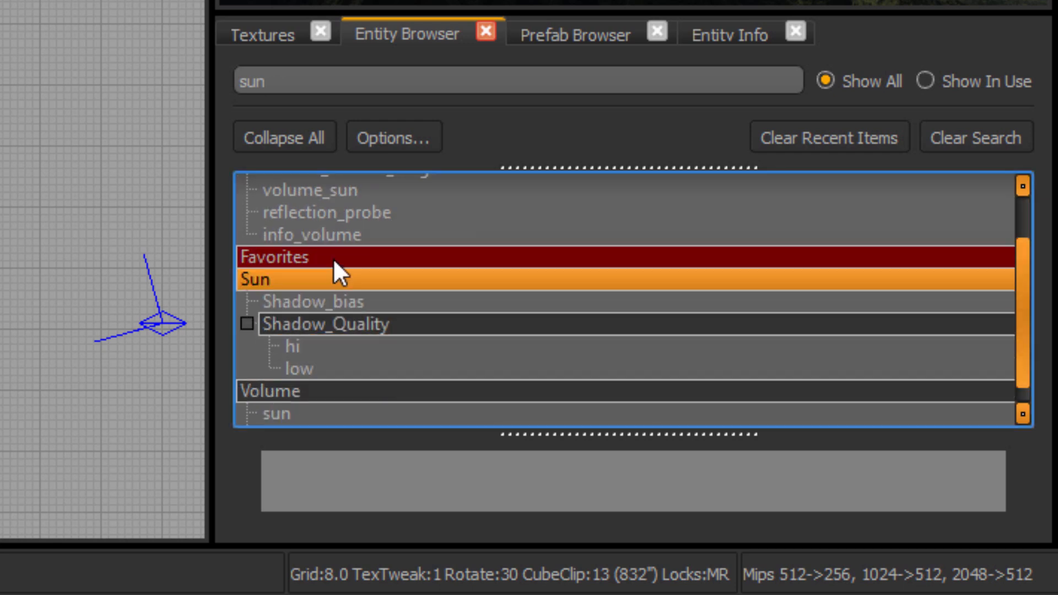
left_click(332, 391)
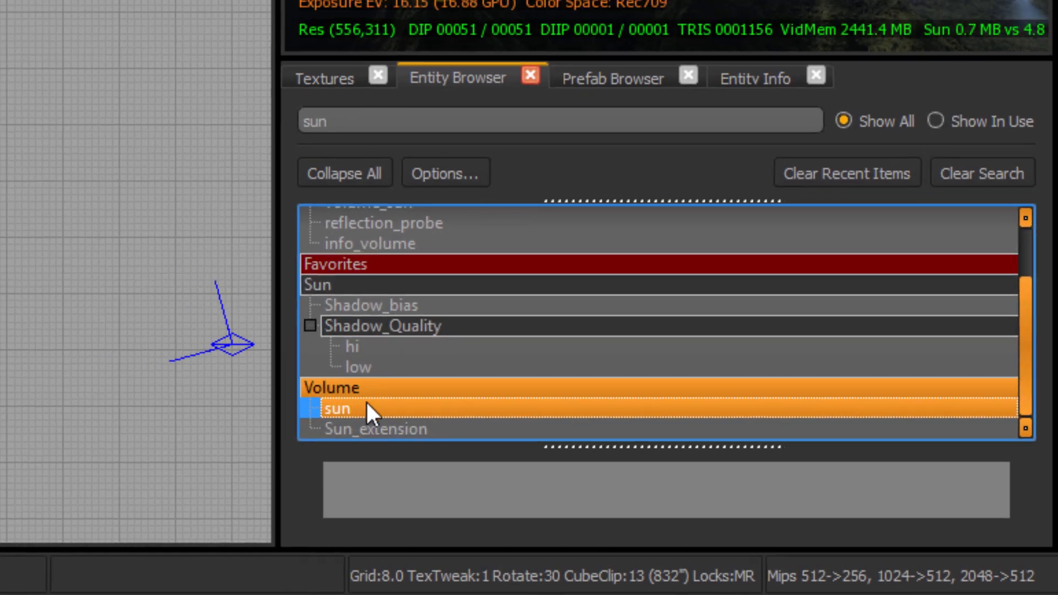
left_click_drag(306, 388, 0, 178)
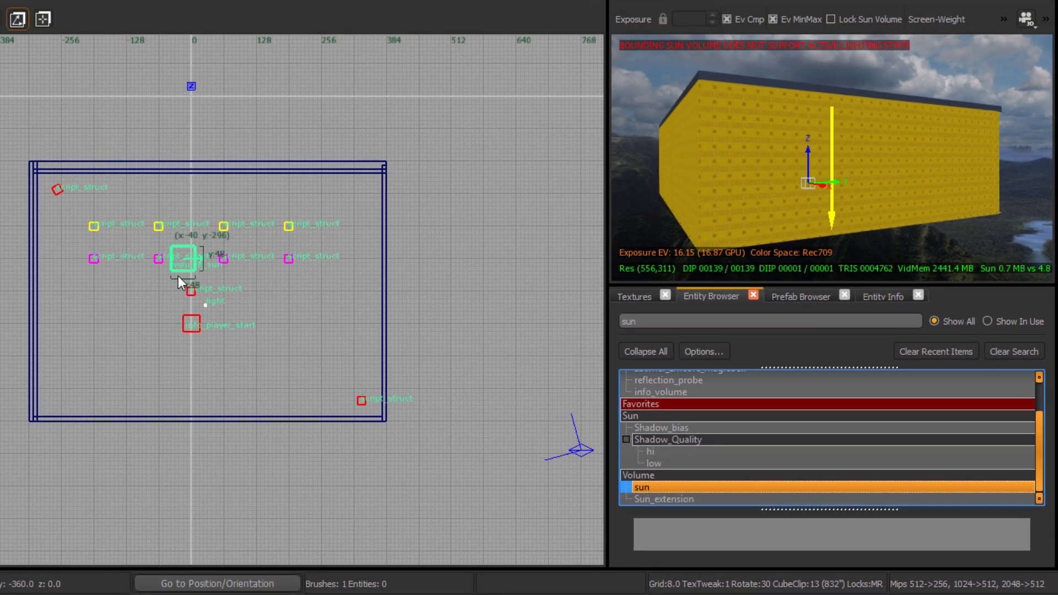
Step: Move and stretch the sun volume to enclose the whole room, about 840 by 640 units and 320 units tall
left_click_drag(177, 276, 11, 145)
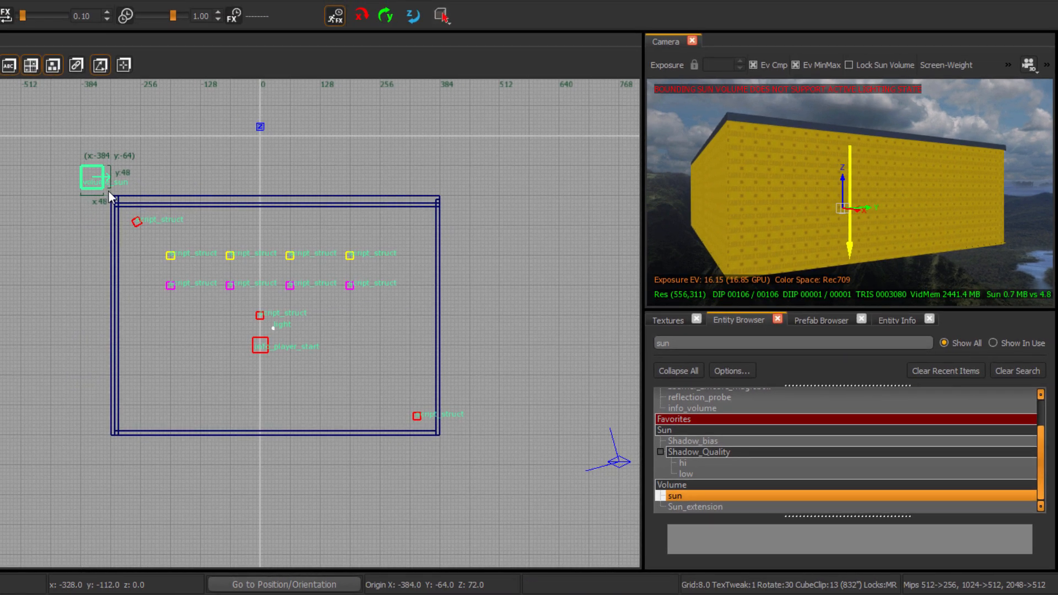
left_click_drag(201, 249, 477, 468)
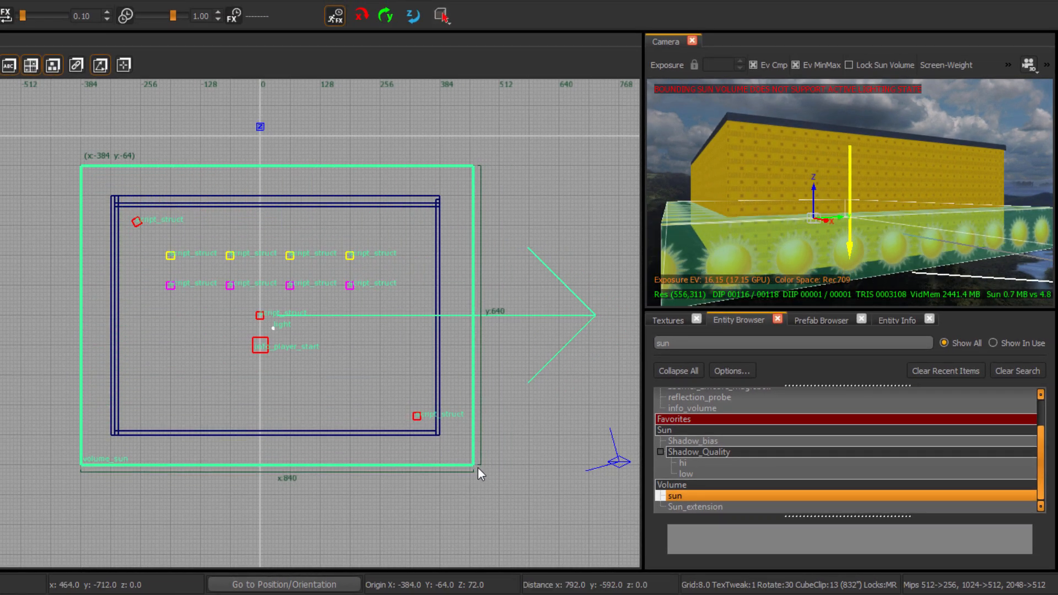
key("ctrl+Tab")
left_click_drag(230, 290, 231, 191)
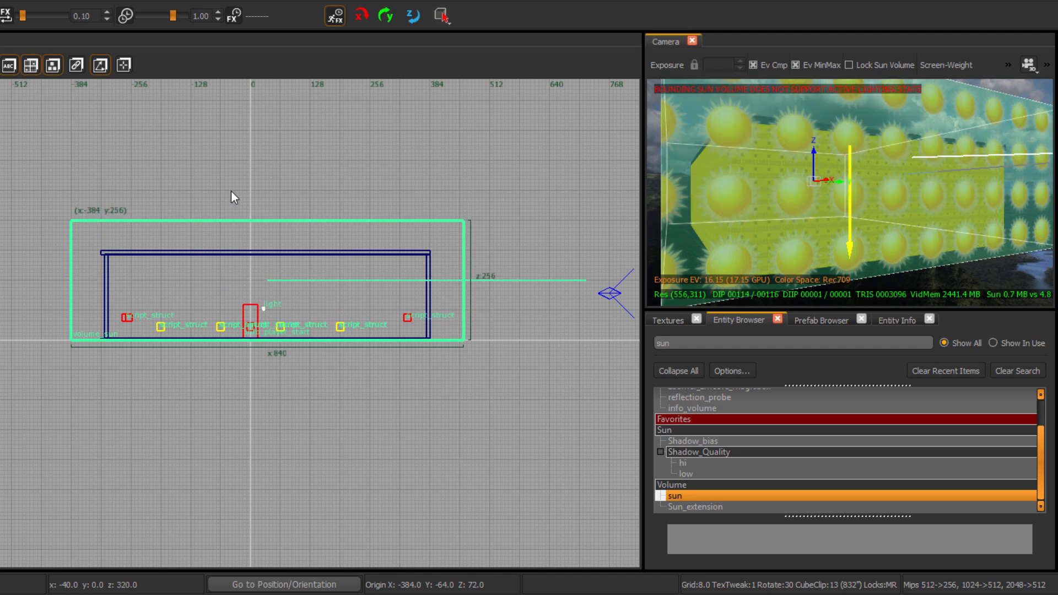
left_click_drag(271, 375, 272, 405)
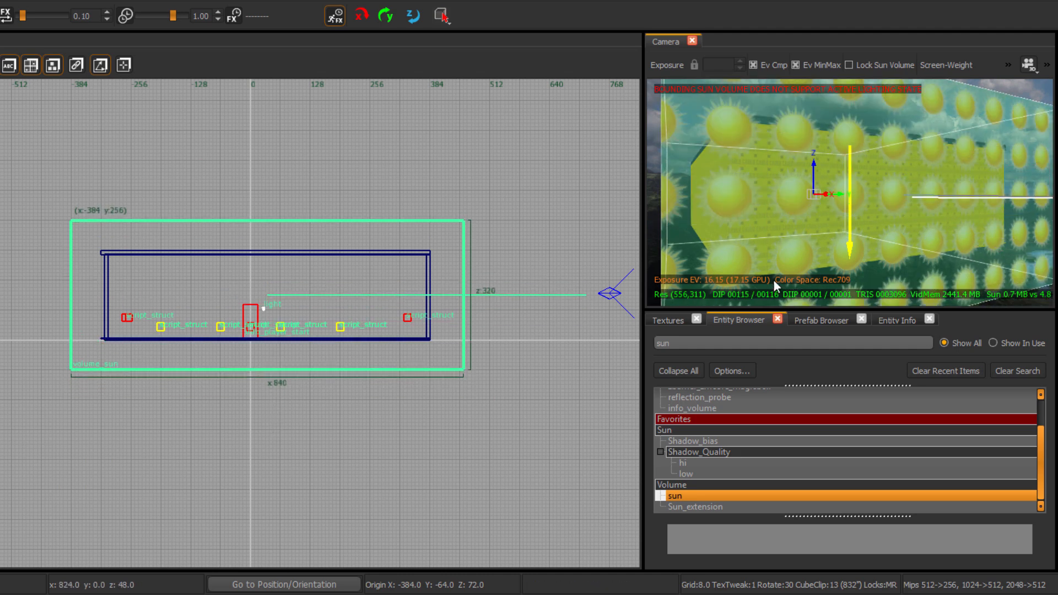
key("Escape")
Step: Preview the enclosed room with a fake lighting mode in the camera view, and return the view to Real Lighting
right_click_drag(773, 282, 774, 225)
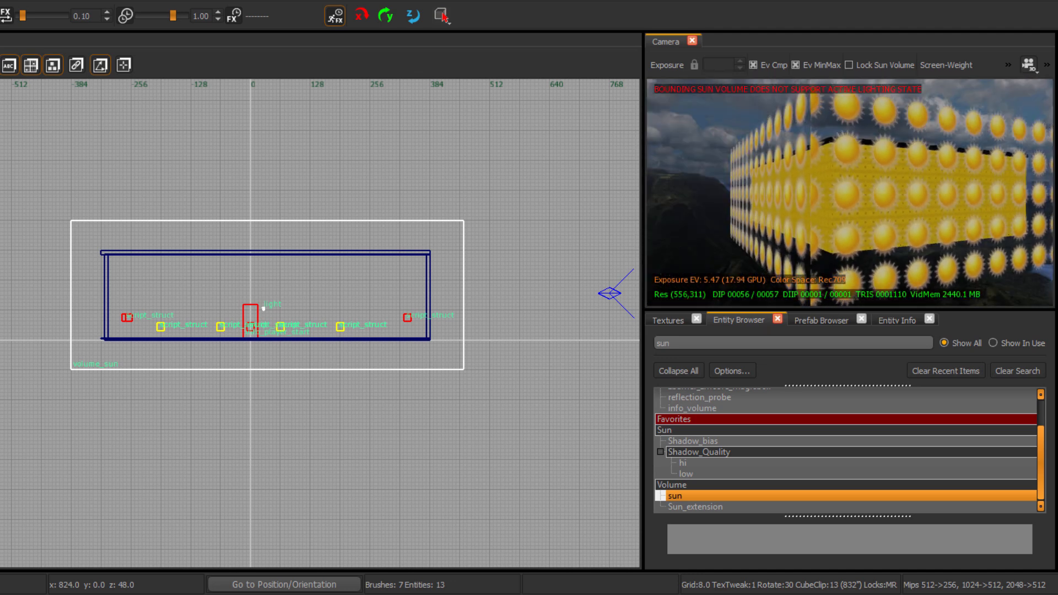
mouse_move(880, 205)
right_mouse_down()
mouse_move(904, 206)
mouse_move(868, 205)
mouse_move(898, 209)
right_mouse_up()
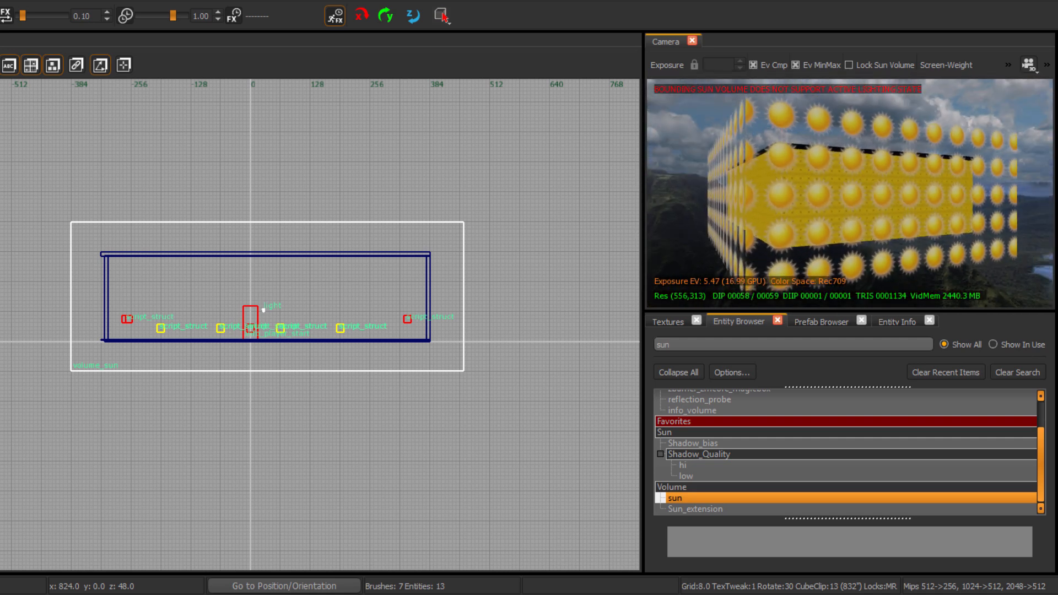
left_click(1027, 67)
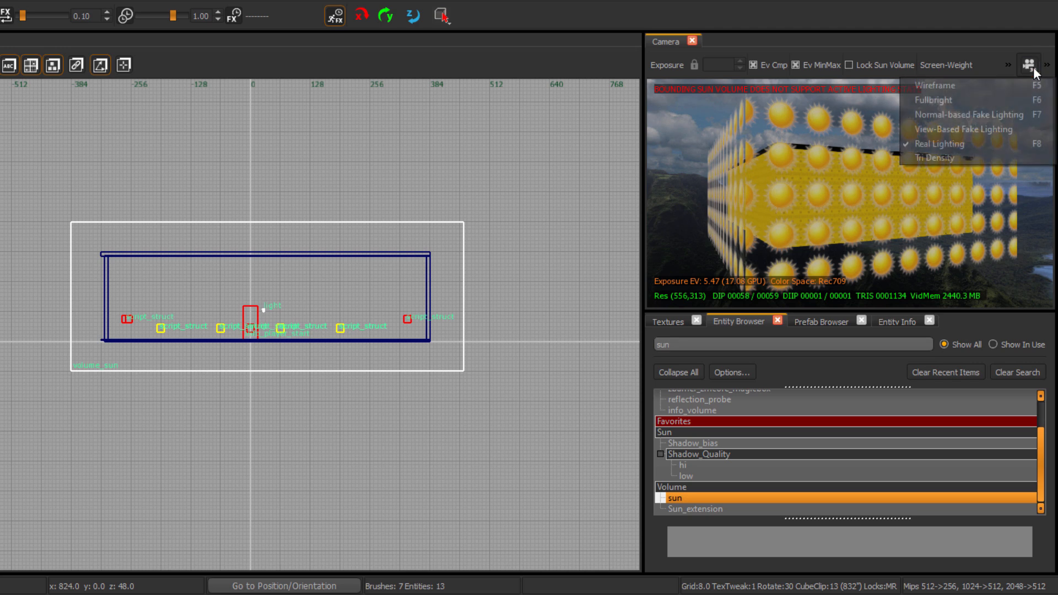
left_click(976, 135)
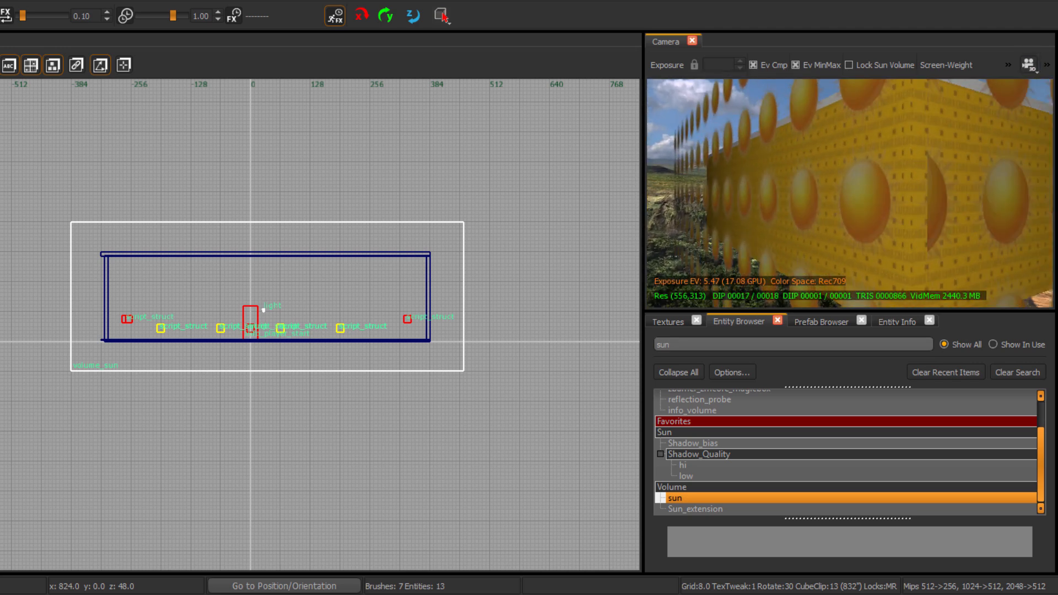
right_click_drag(849, 193, 914, 193)
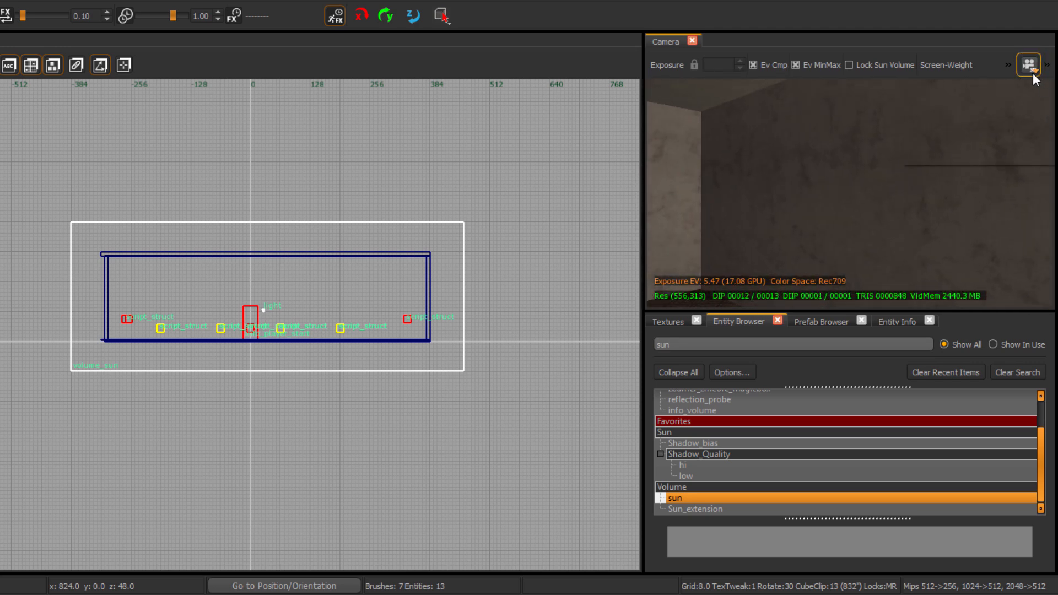
left_click(966, 143)
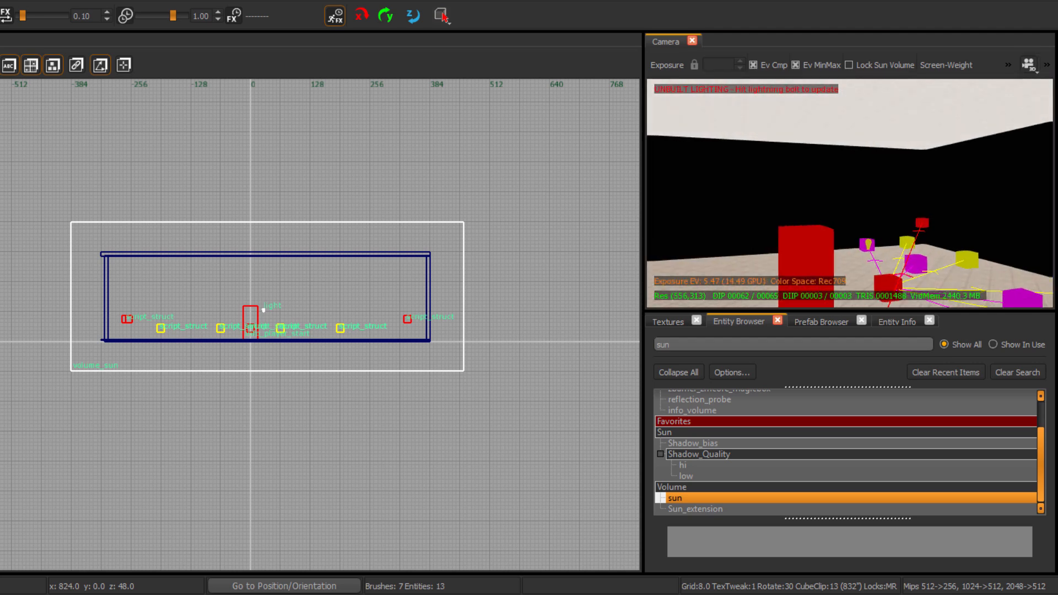
Step: Examine the unbuilt lighting on the walls inside the room and reveal the camera view's hidden exposure and lighting options
right_click_drag(850, 193, 721, 190)
right_click_drag(849, 192, 942, 218)
right_click_drag(849, 192, 964, 195)
right_click_drag(849, 193, 890, 245)
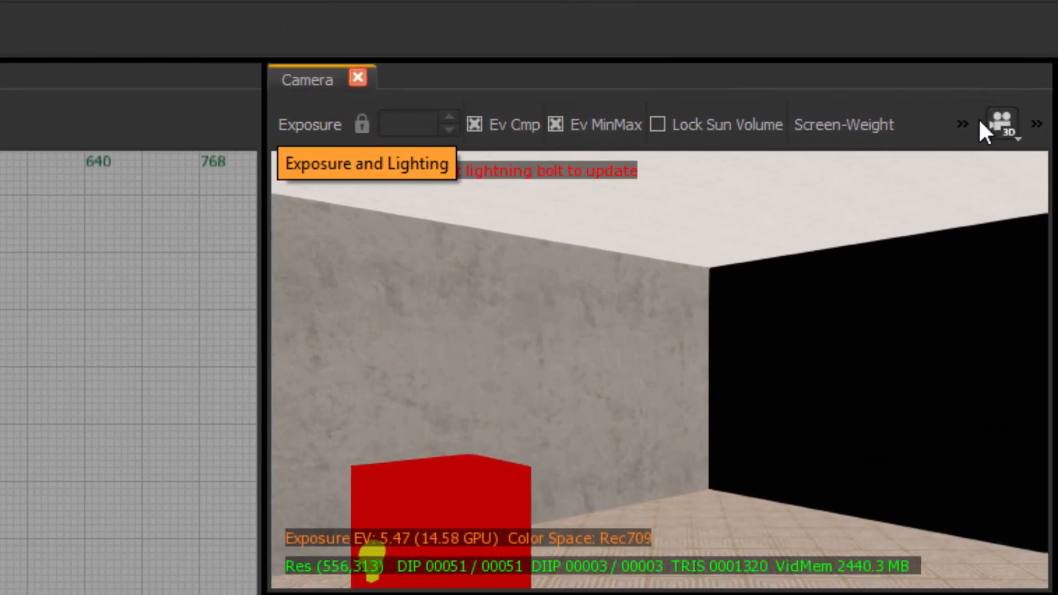
left_click(962, 124)
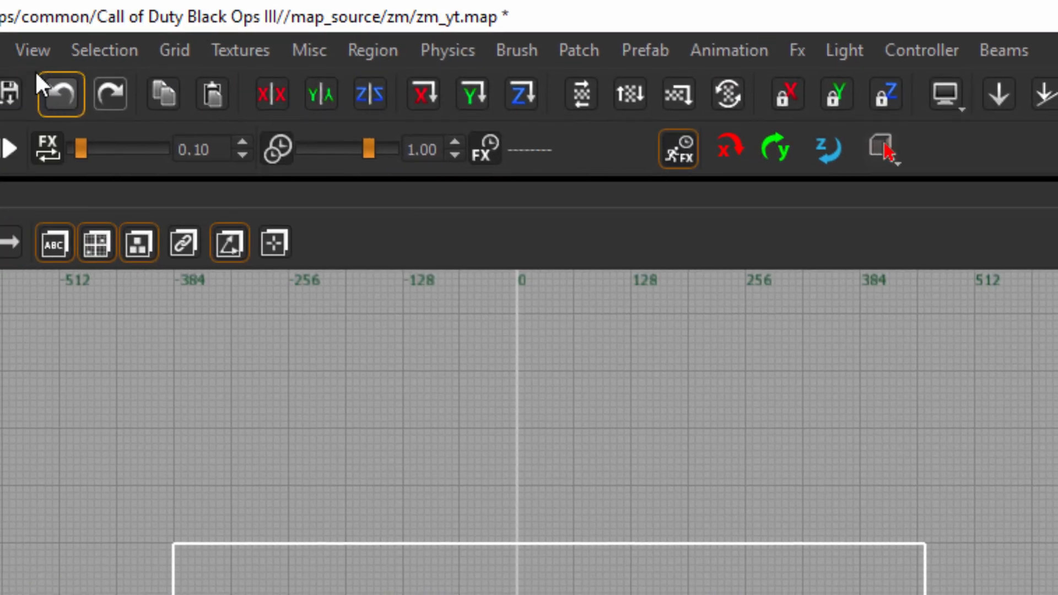
left_click(32, 50)
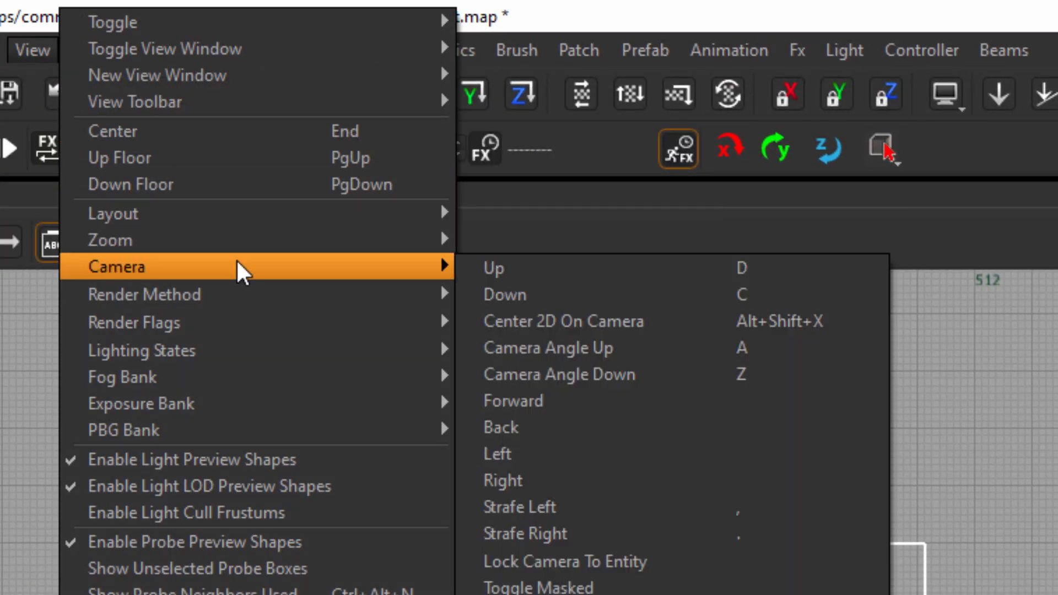
mouse_move(249, 220)
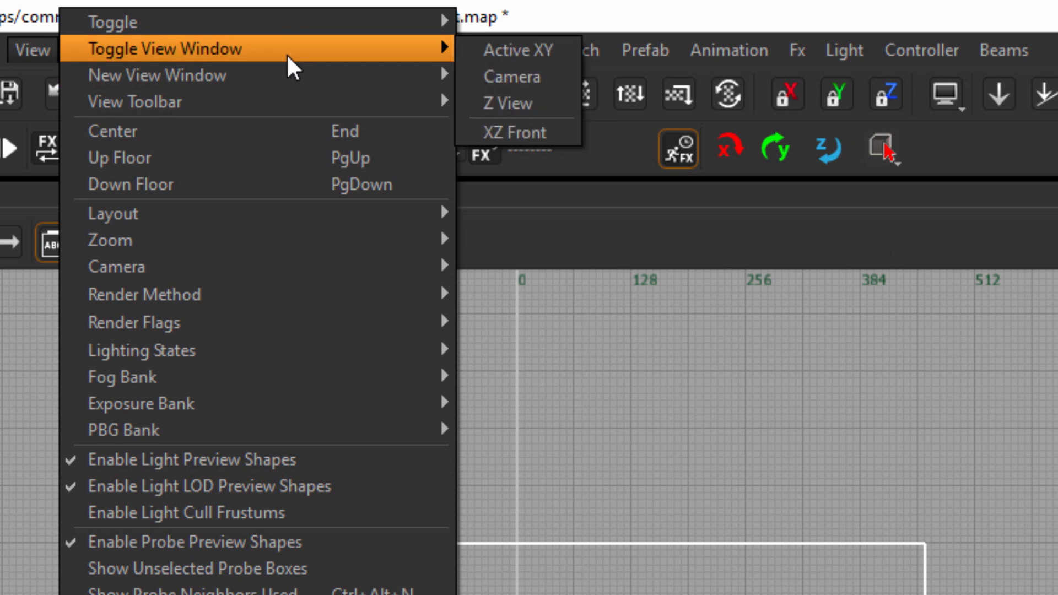
mouse_move(287, 77)
mouse_move(347, 104)
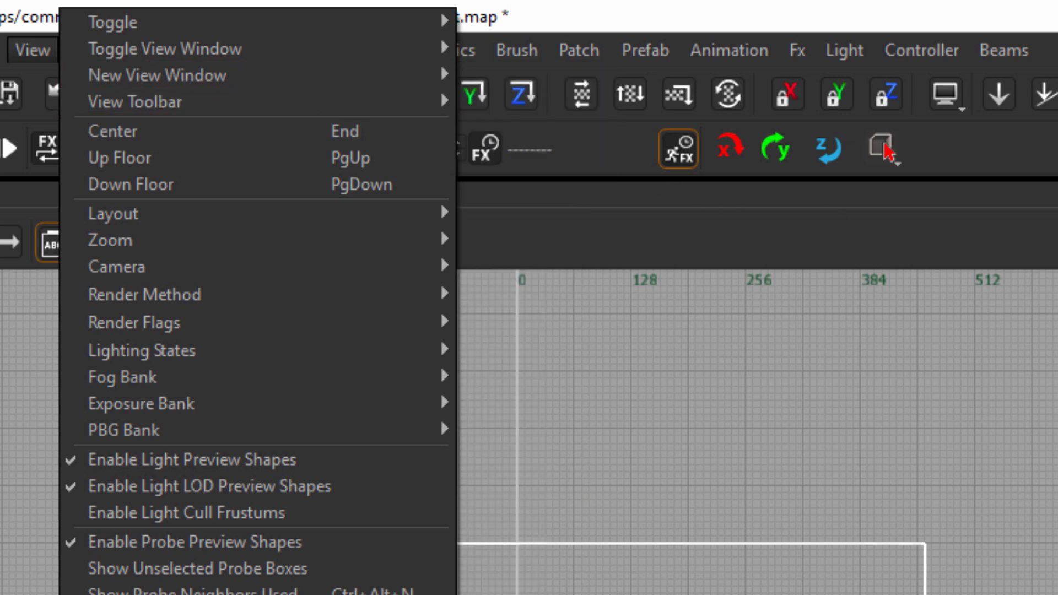
key("Escape")
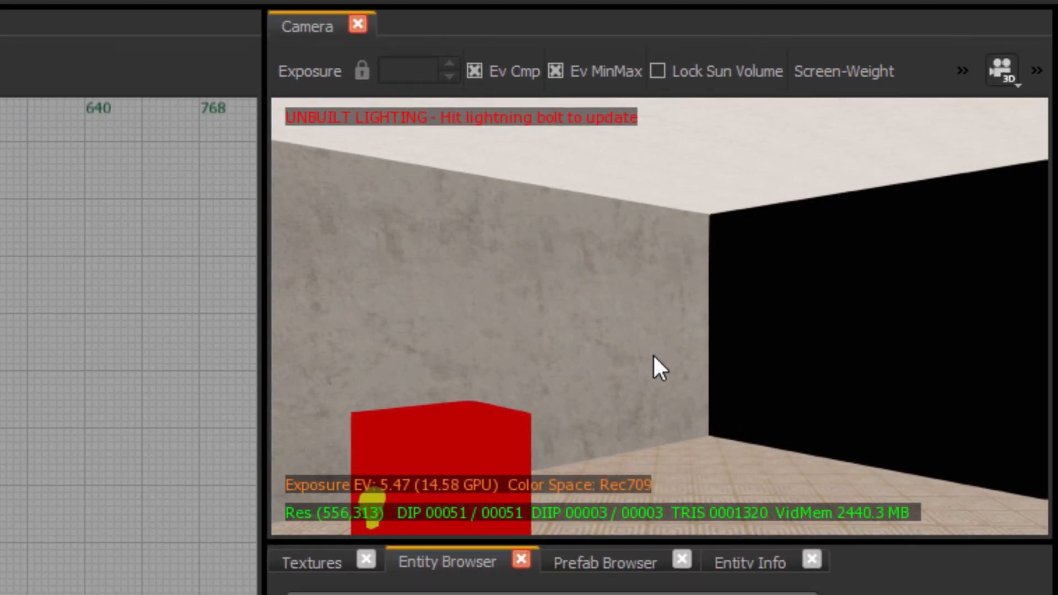
Step: Build the room's lighting from the camera view's lighting options and inspect the walls, corners and ceiling
left_click(962, 71)
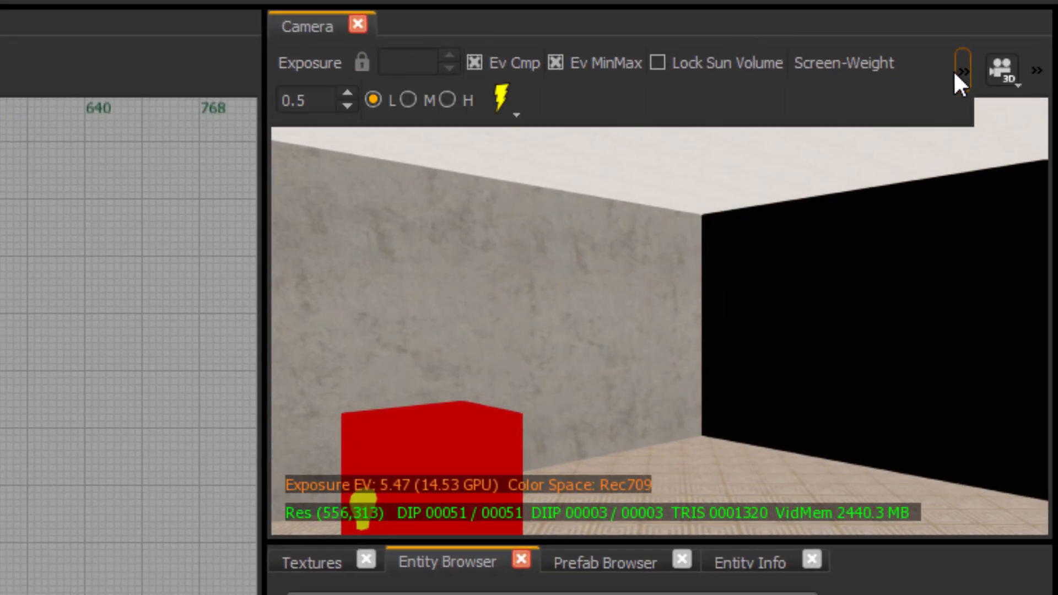
left_click(500, 95)
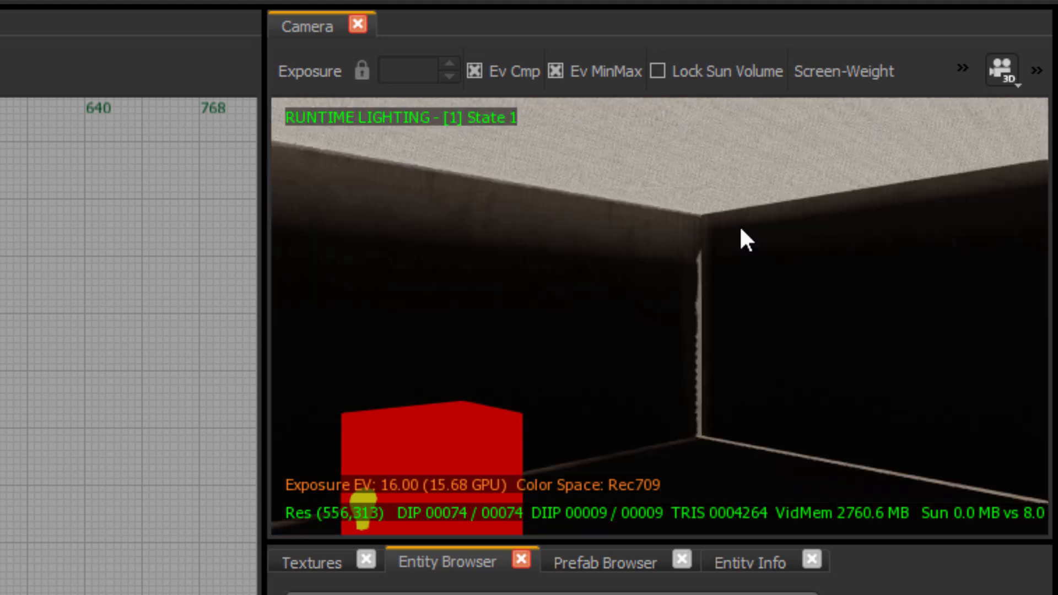
right_click_drag(741, 228, 634, 397)
right_click_drag(659, 316, 692, 220)
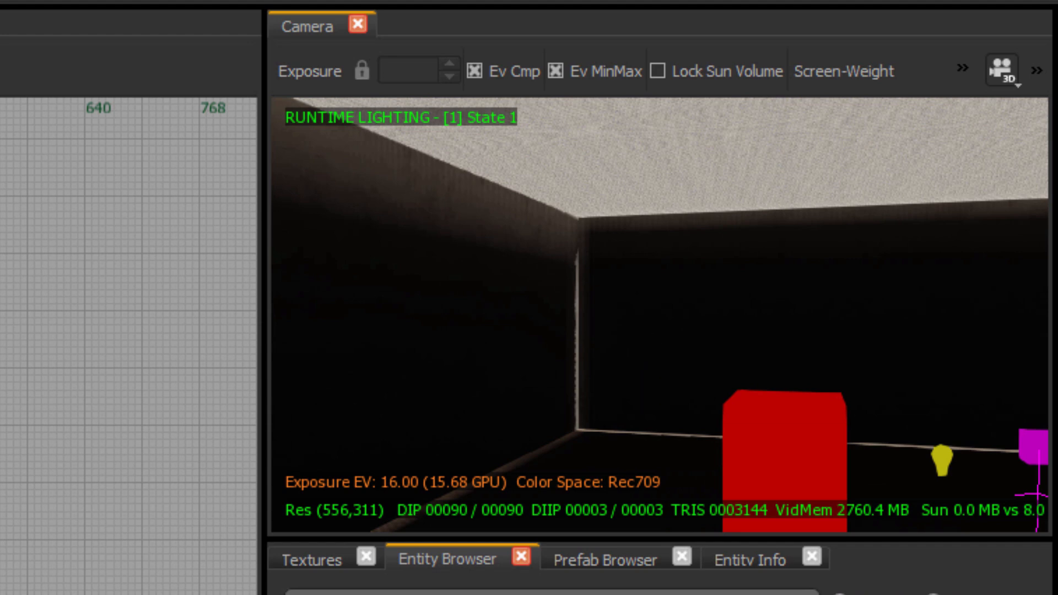
right_click_drag(691, 248, 920, 250)
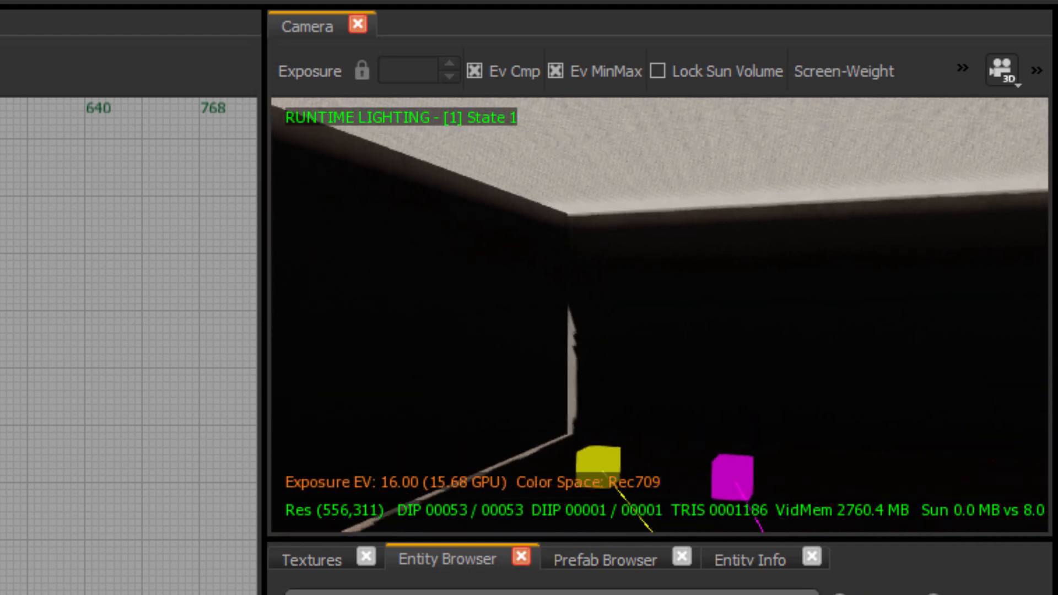
right_click_drag(626, 363, 657, 333)
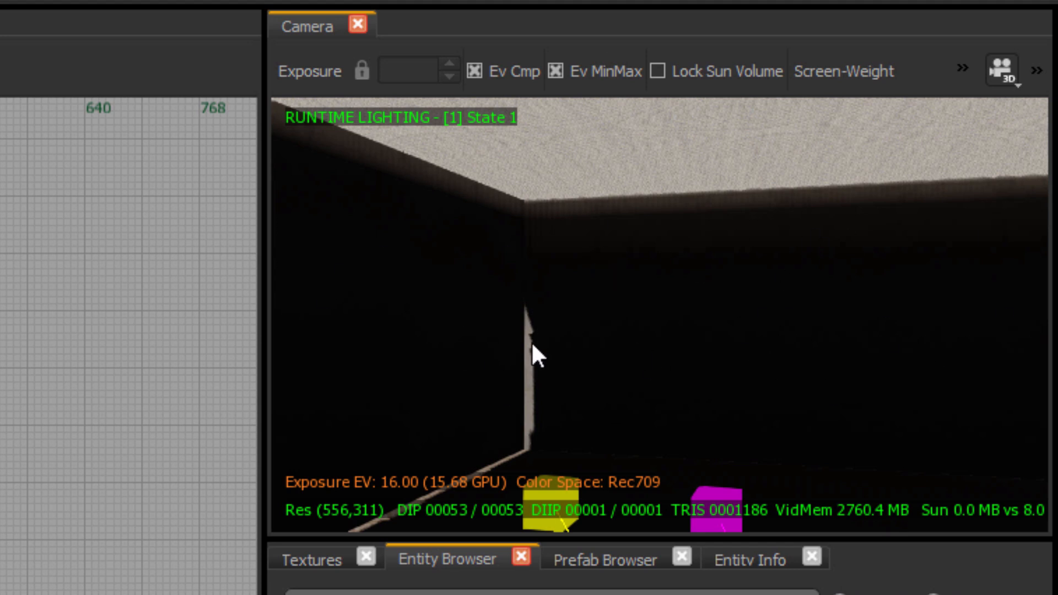
right_click_drag(531, 341, 815, 333)
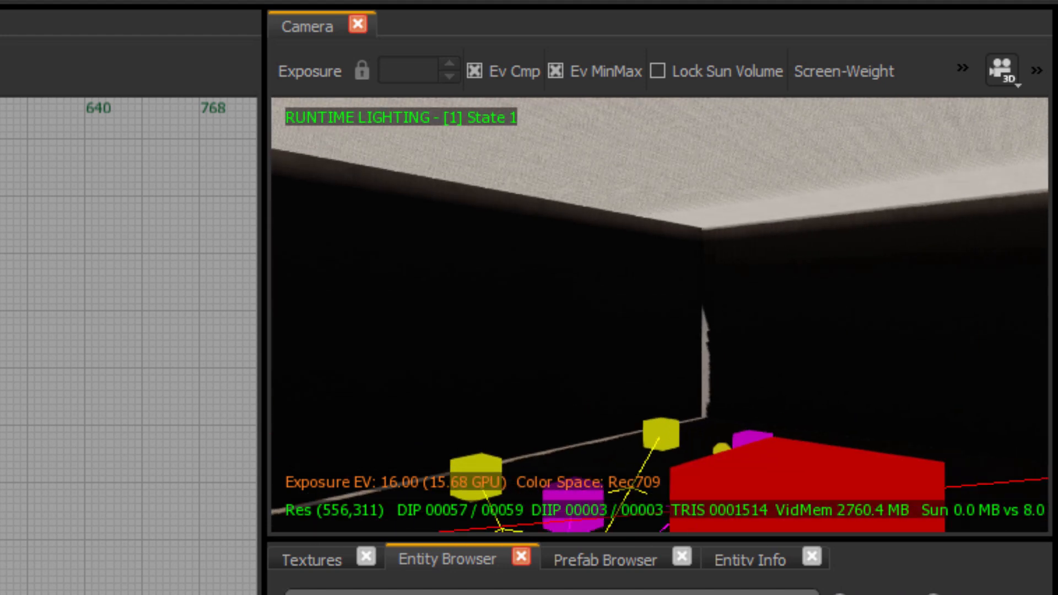
right_click_drag(509, 133, 510, 168)
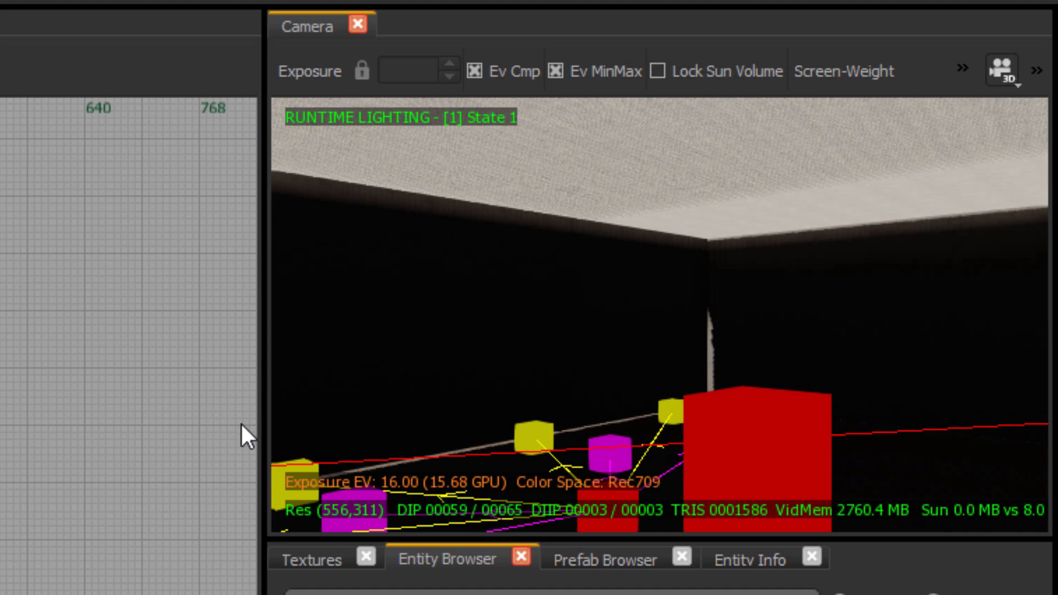
Step: Select the sun volume from outside the room and stretch it in the top view to about the 8192 grid lines, about 16440 units wide
right_click_drag(709, 399, 755, 332)
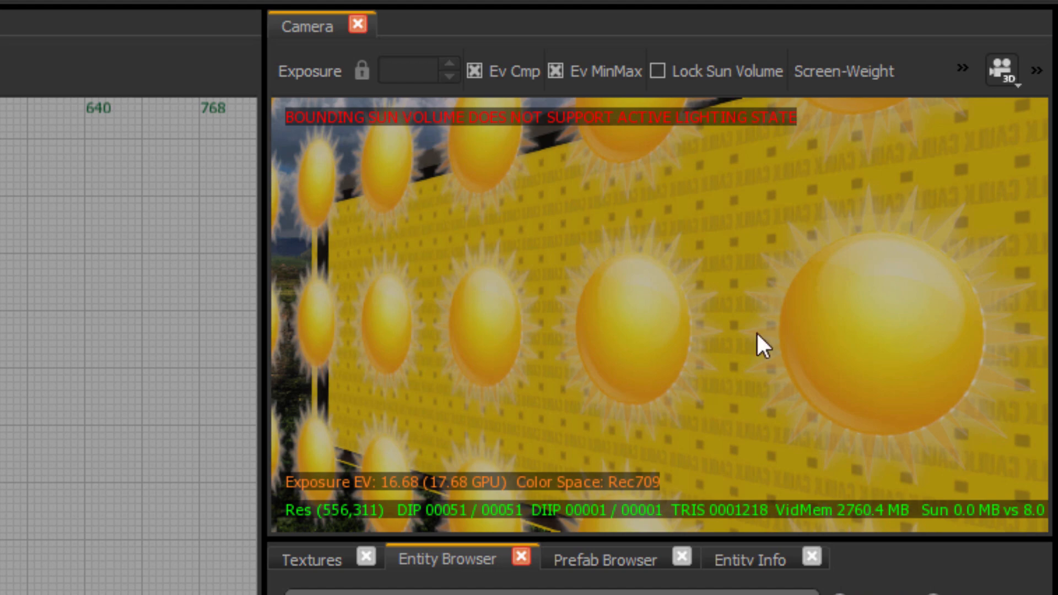
left_click(604, 312)
key("ctrl+Tab")
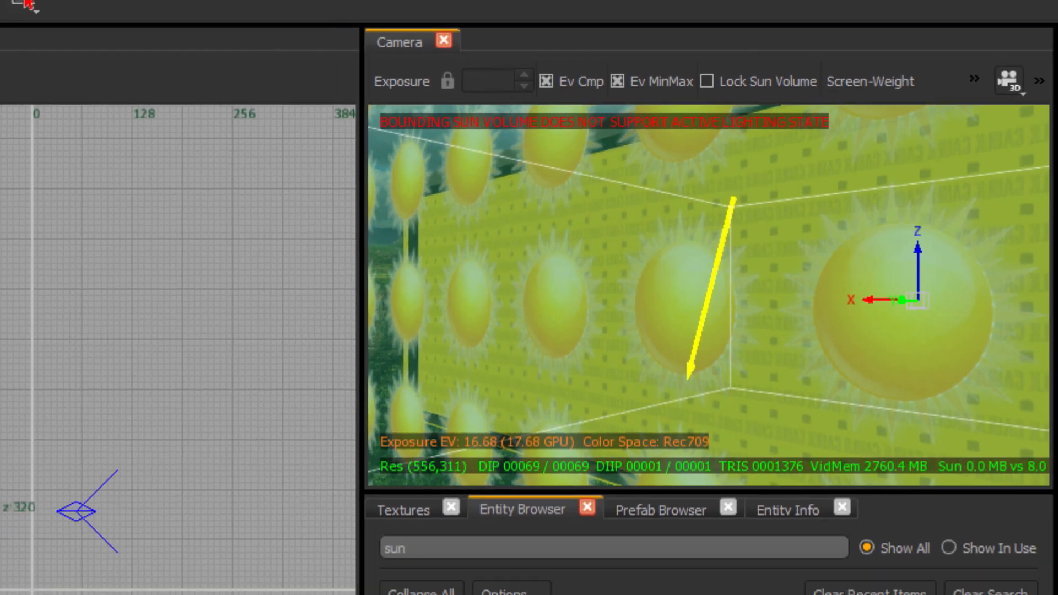
key("ctrl+Tab")
scroll(362, 344, "down", 4)
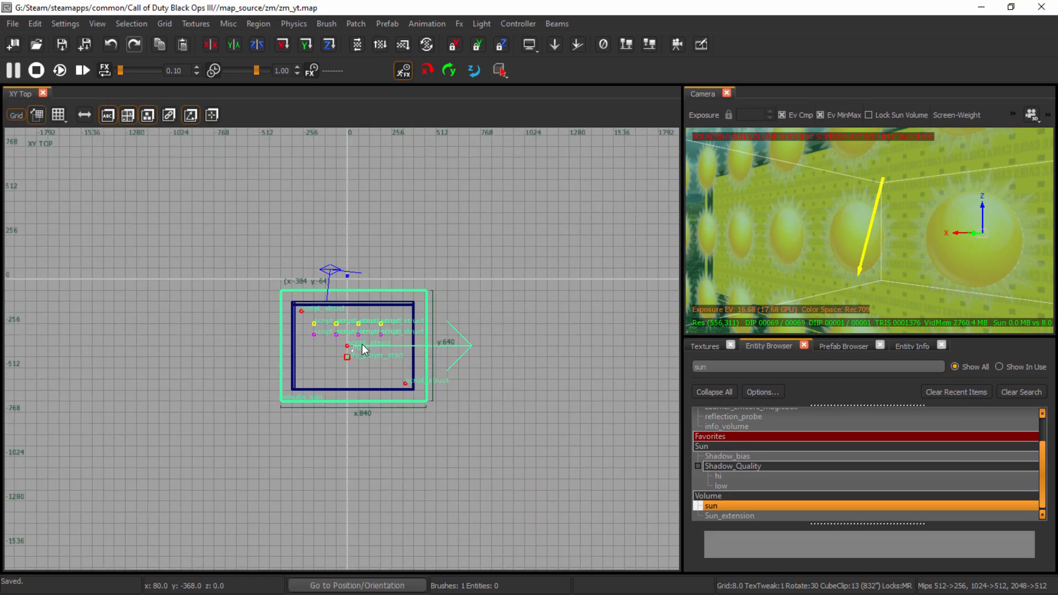
scroll(362, 345, "down", 4)
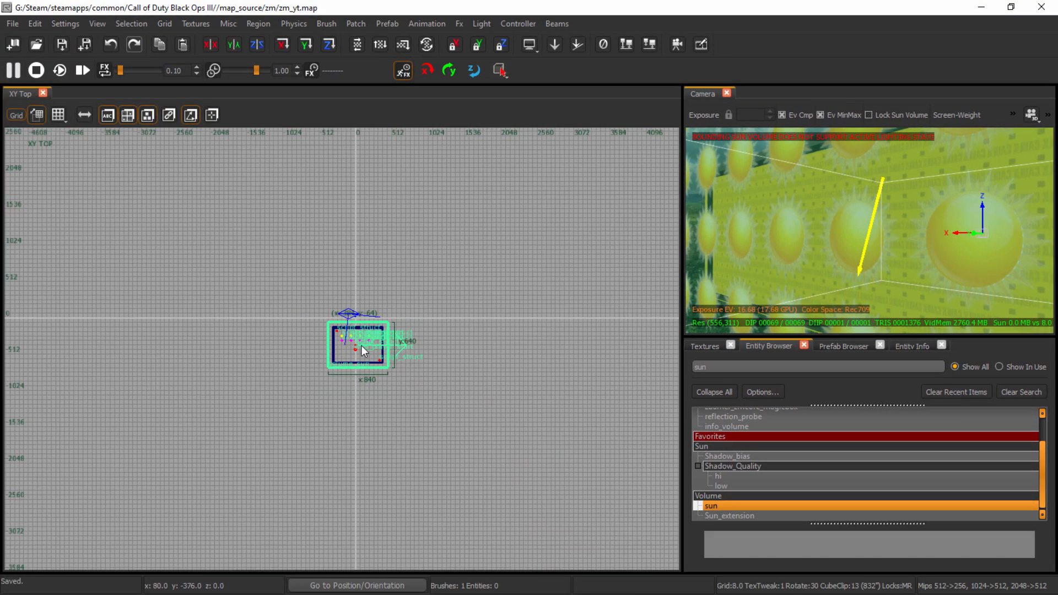
scroll(324, 349, "down", 3)
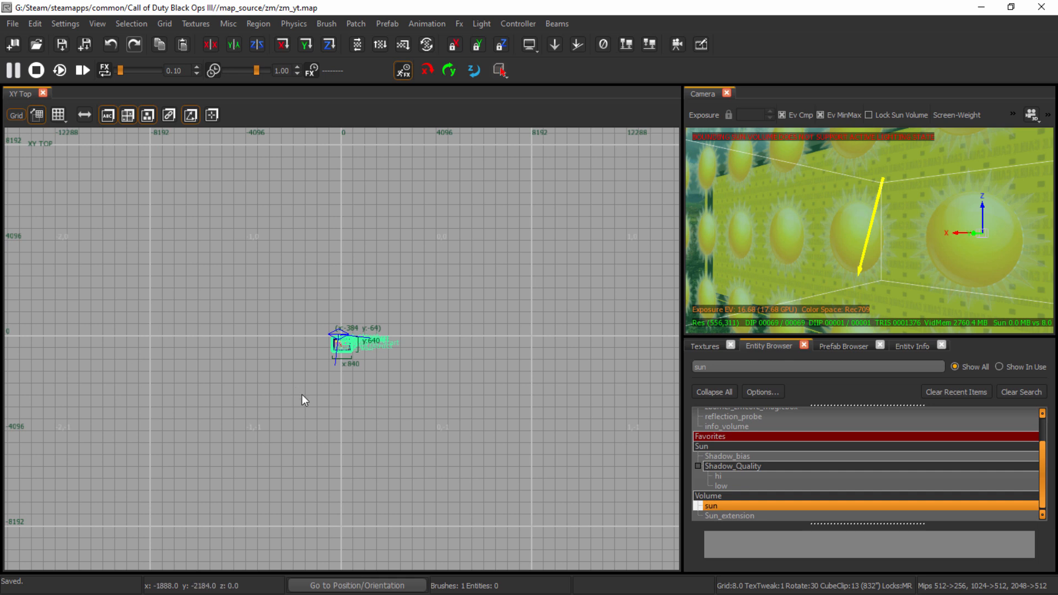
left_click_drag(321, 328, 145, 157)
left_click_drag(379, 235, 558, 233)
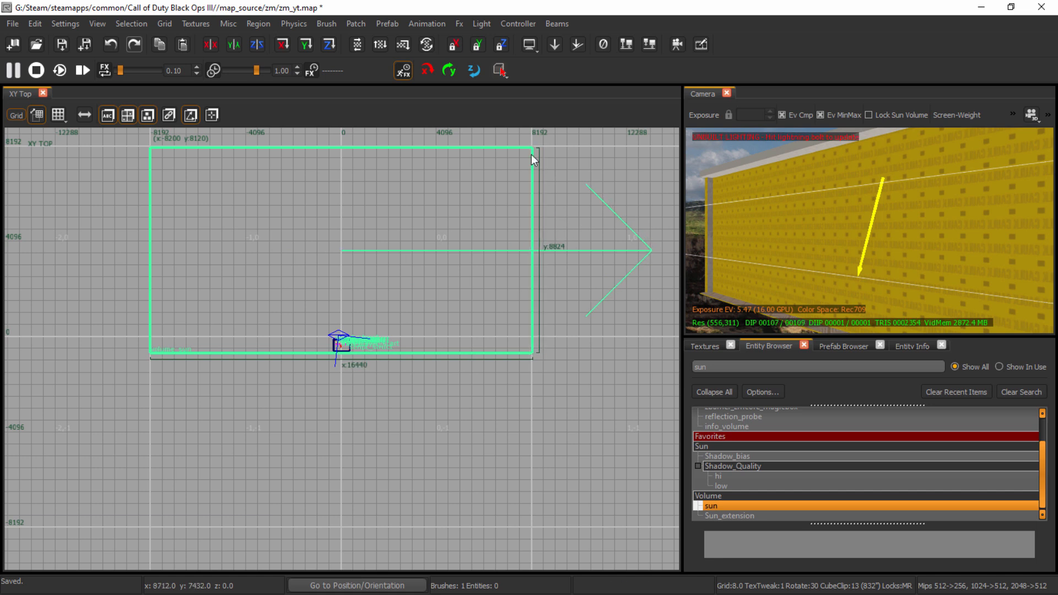
left_click_drag(509, 139, 509, 139)
left_click_drag(428, 366, 420, 550)
Step: Stretch the sun volume up and down in the front view to about 16344 units tall, and deselect it
key("ctrl+Tab")
left_click_drag(360, 327, 373, 133)
left_click_drag(384, 391, 366, 548)
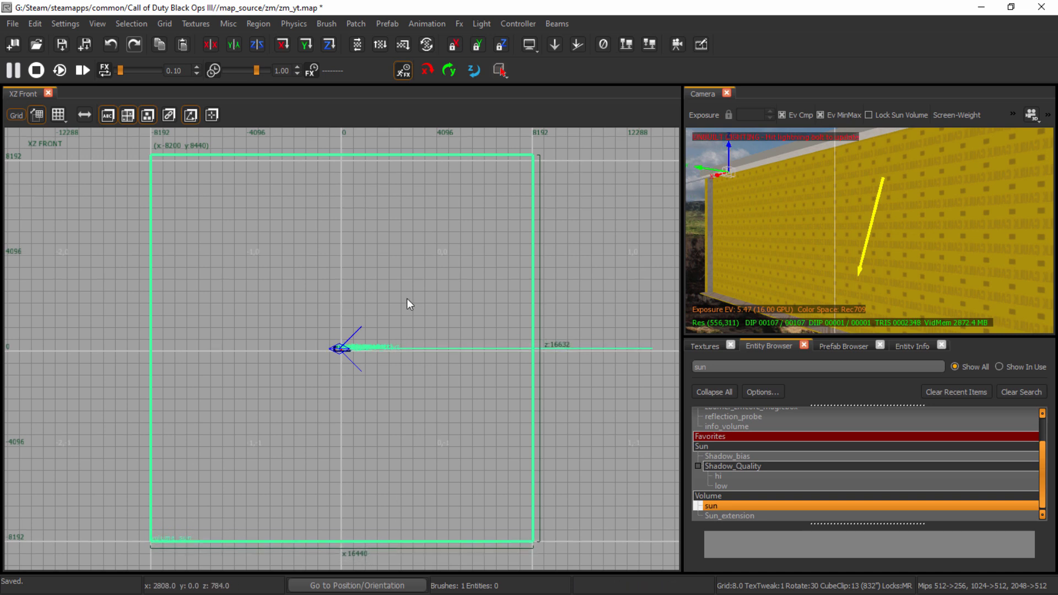
left_click_drag(371, 155, 374, 150)
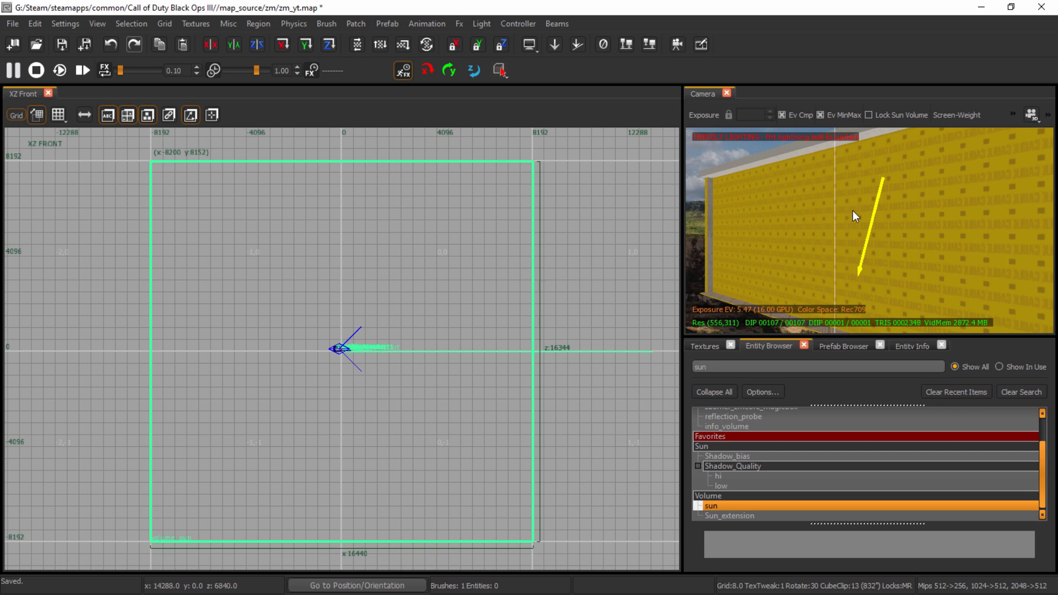
key("Escape")
Step: Rebuild the lighting of the room with the enlarged sun volume, keeping the camera view in Real Lighting
left_click(1031, 115)
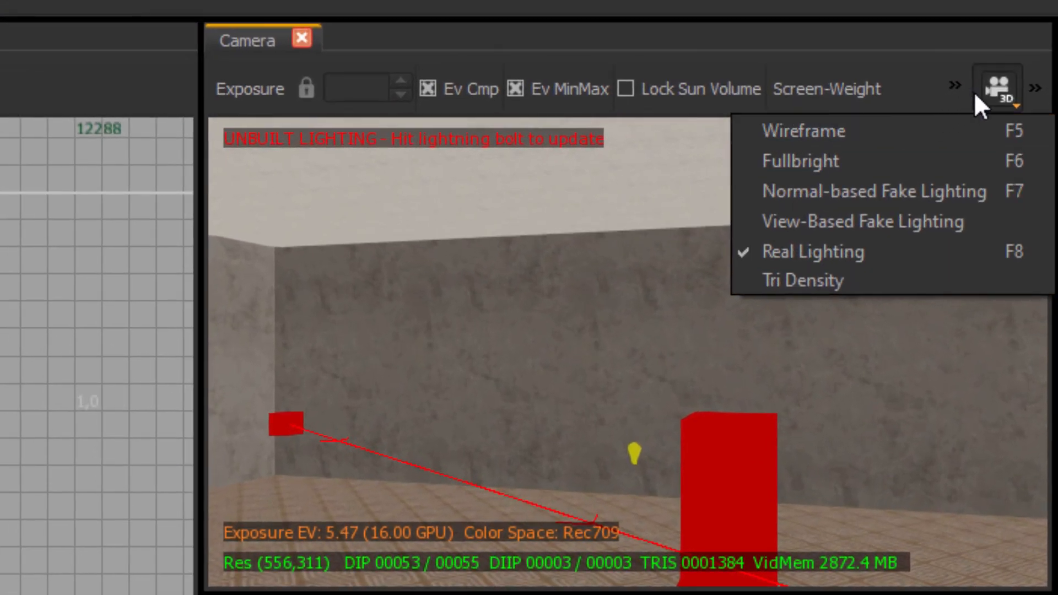
left_click(1007, 113)
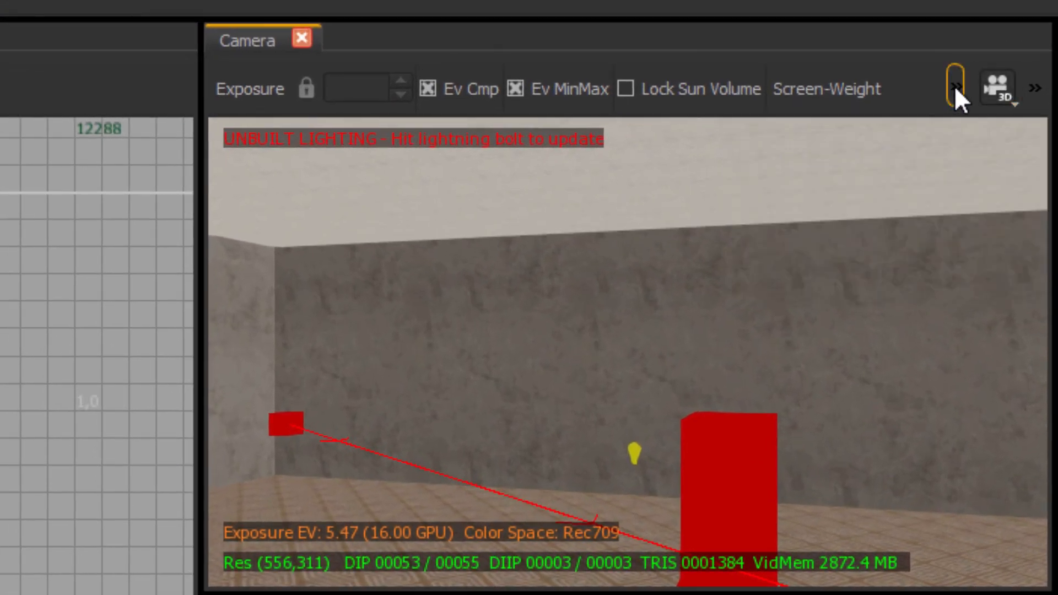
left_click(954, 84)
left_click(468, 114)
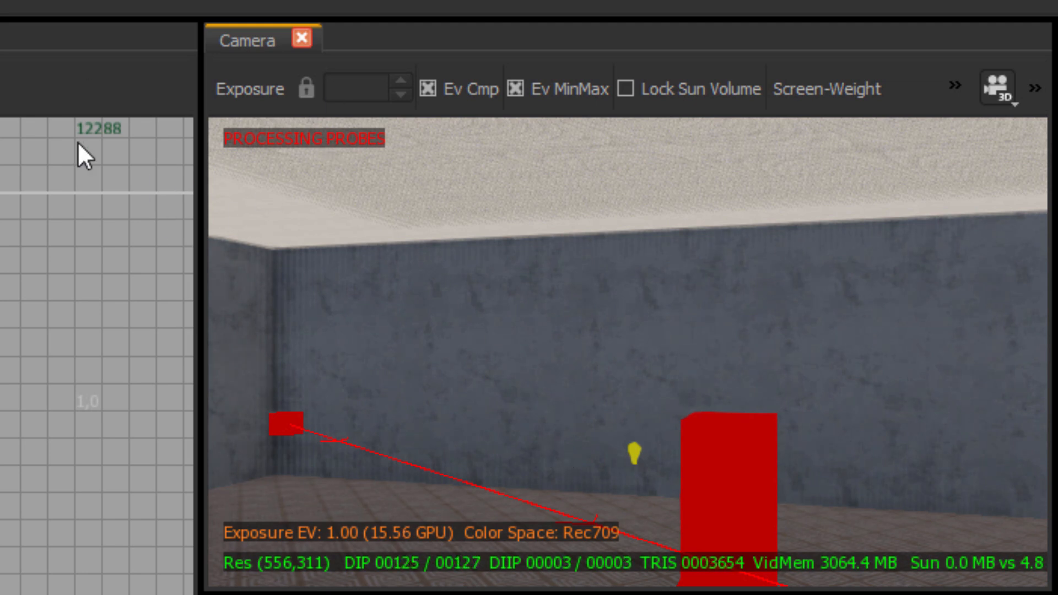
Step: Examine the rebuilt lighting on the room's walls and corners from several distances and angles in the camera view
right_click_drag(495, 307, 710, 310)
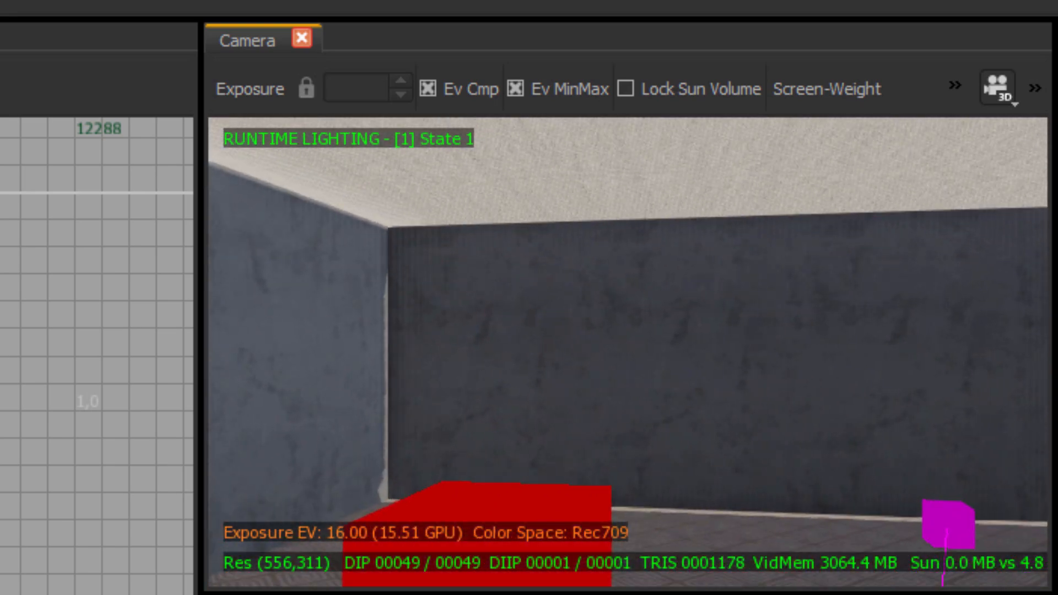
right_click_drag(816, 347, 855, 369)
key("w")
key("s")
key("w")
key("w")
key("s")
key("s")
key("w")
key("w")
key("s")
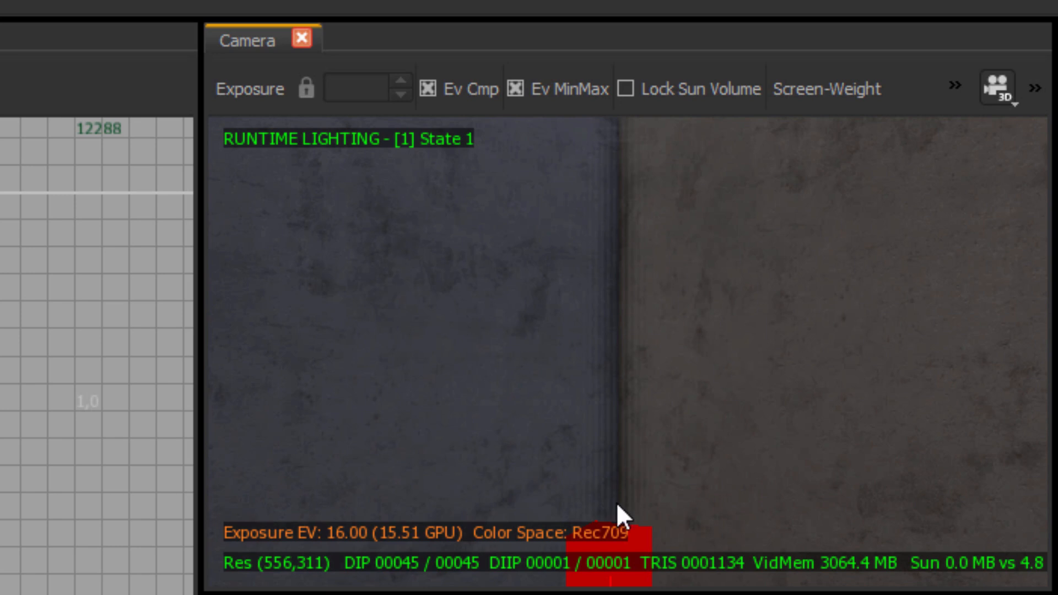
right_click_drag(579, 333, 289, 332)
key("s")
Step: Search the entities for "reflect" and place a Reflection_probe in the middle of the room in the top view
scroll(96, 355, "up", 5)
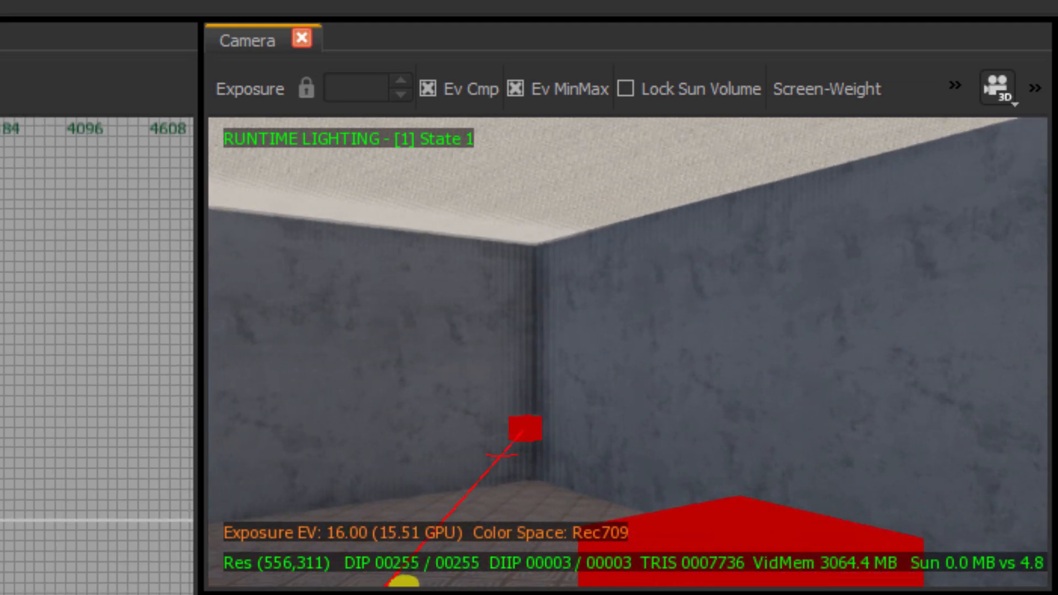
scroll(97, 356, "up", 8)
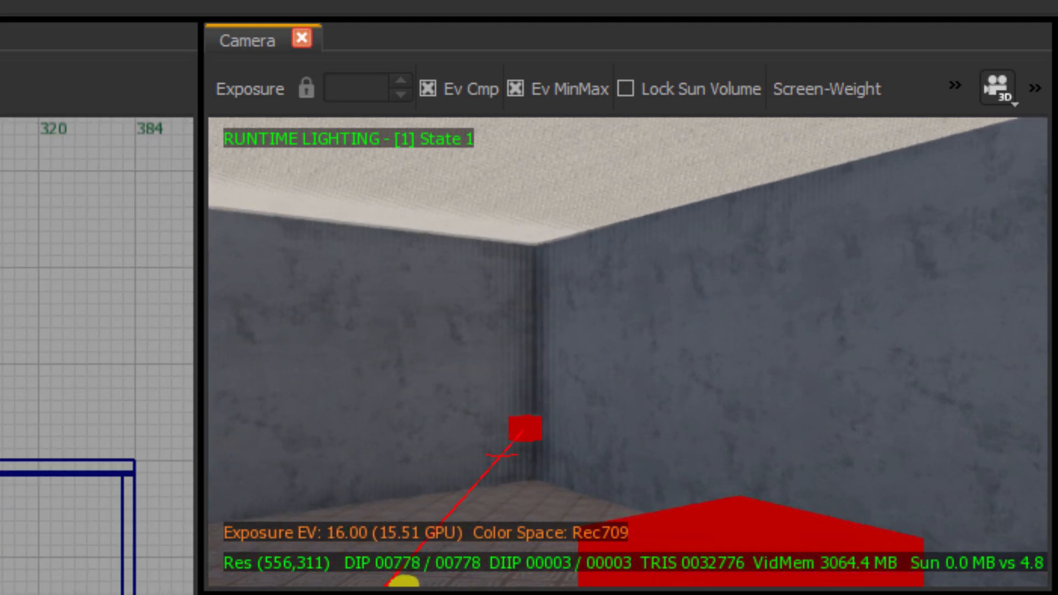
key("ctrl+Tab")
key("ctrl+Tab")
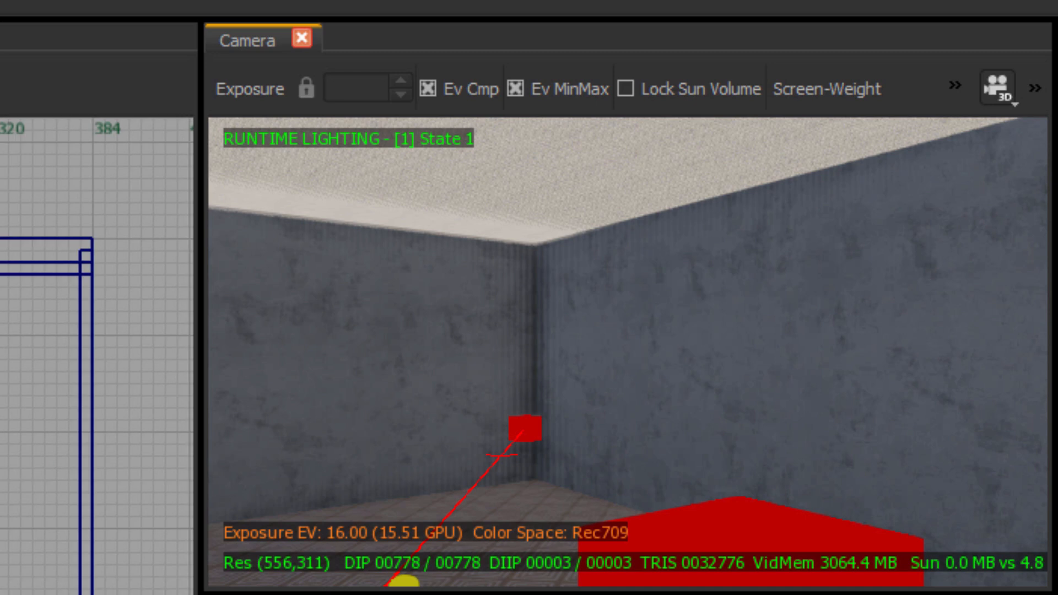
key("ctrl+Tab")
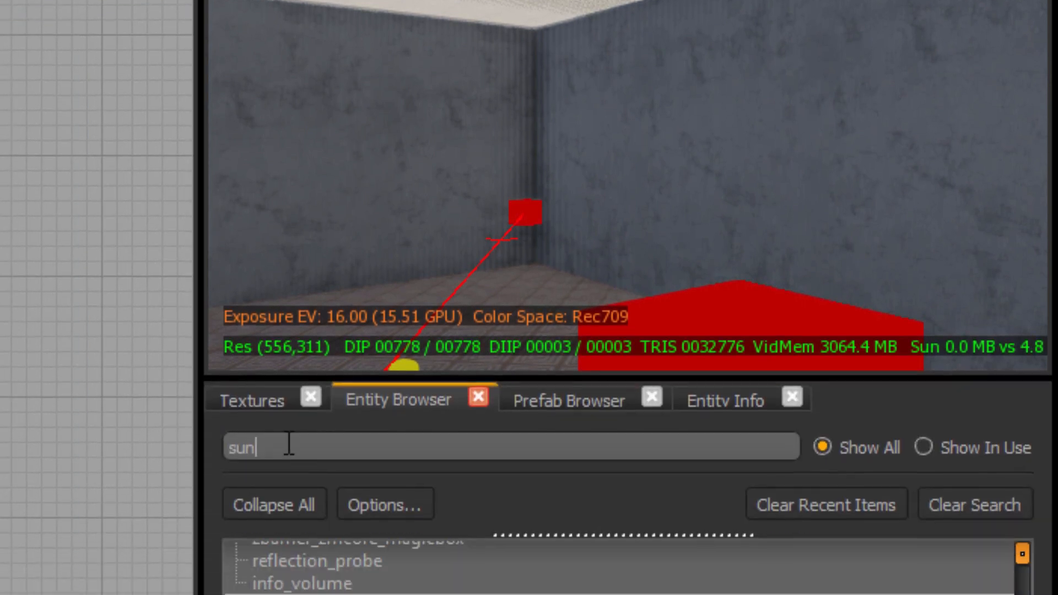
left_click_drag(288, 444, 224, 444)
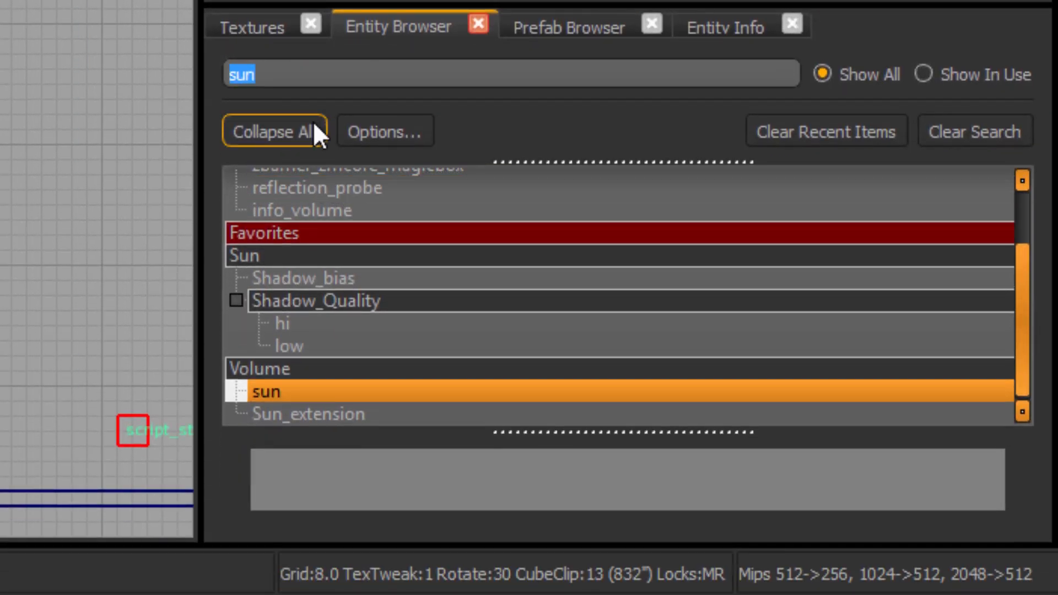
type("reflect")
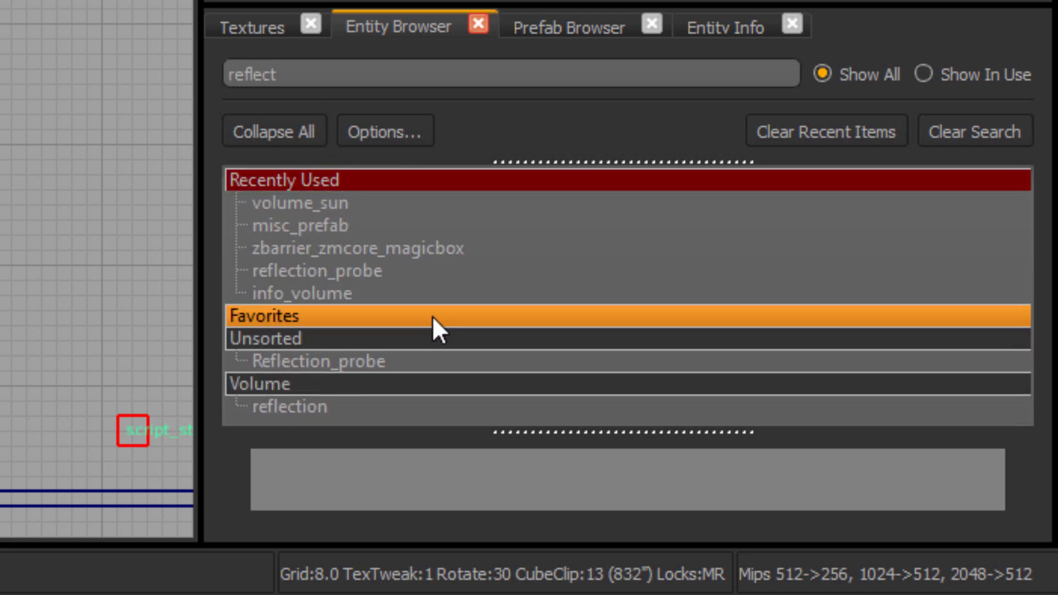
left_click(304, 361)
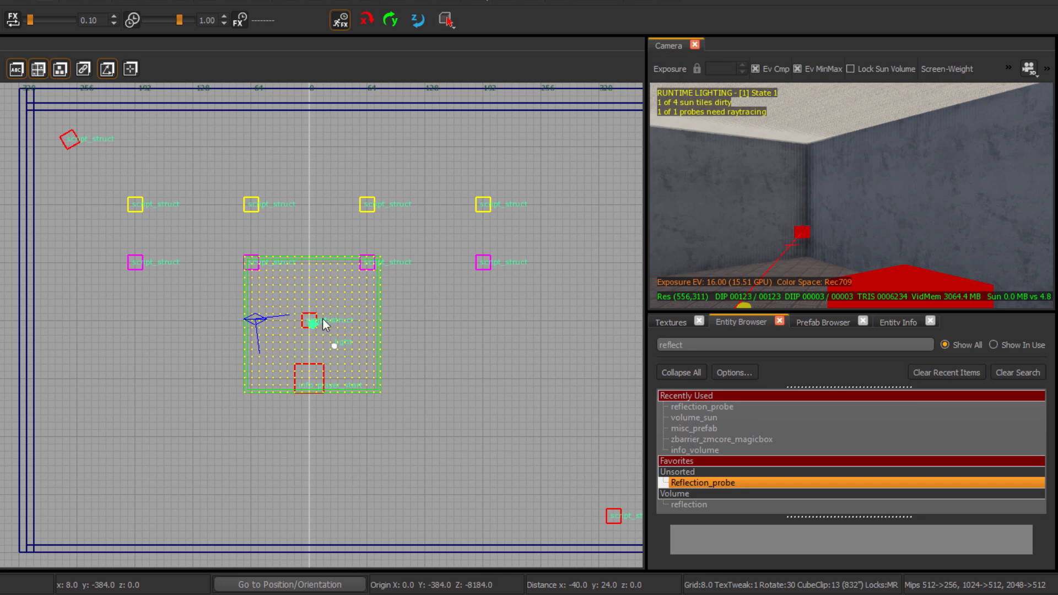
Step: Move the reflection probe up in the front view into the middle of the room, with its origin at about X 40, Y -376, Z 104
scroll(378, 329, "down", 2)
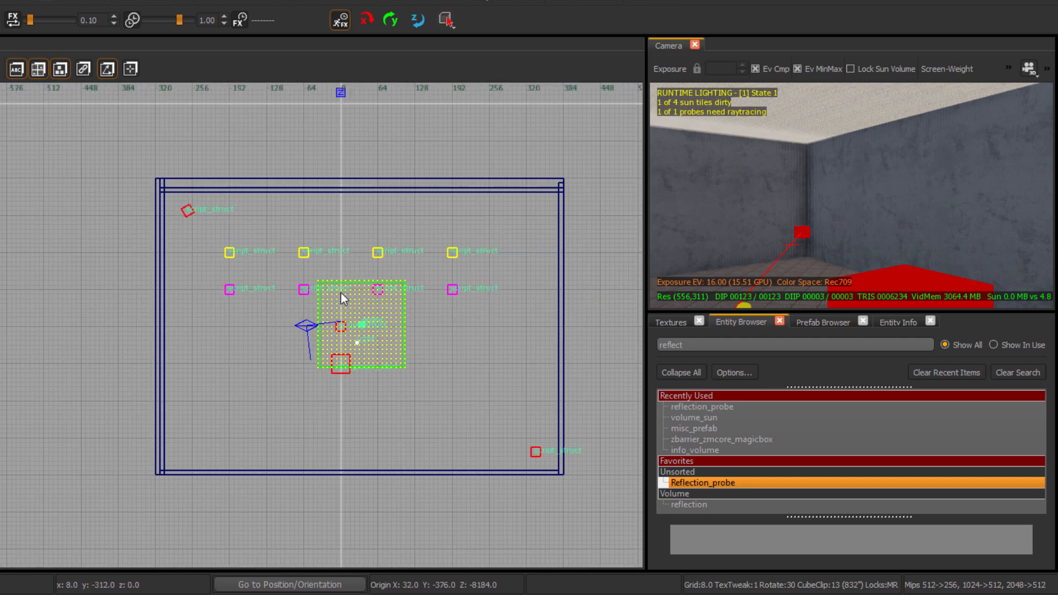
mouse_move(705, 220)
right_mouse_down()
mouse_move(669, 218)
mouse_move(706, 220)
right_mouse_up()
scroll(298, 304, "down", 8)
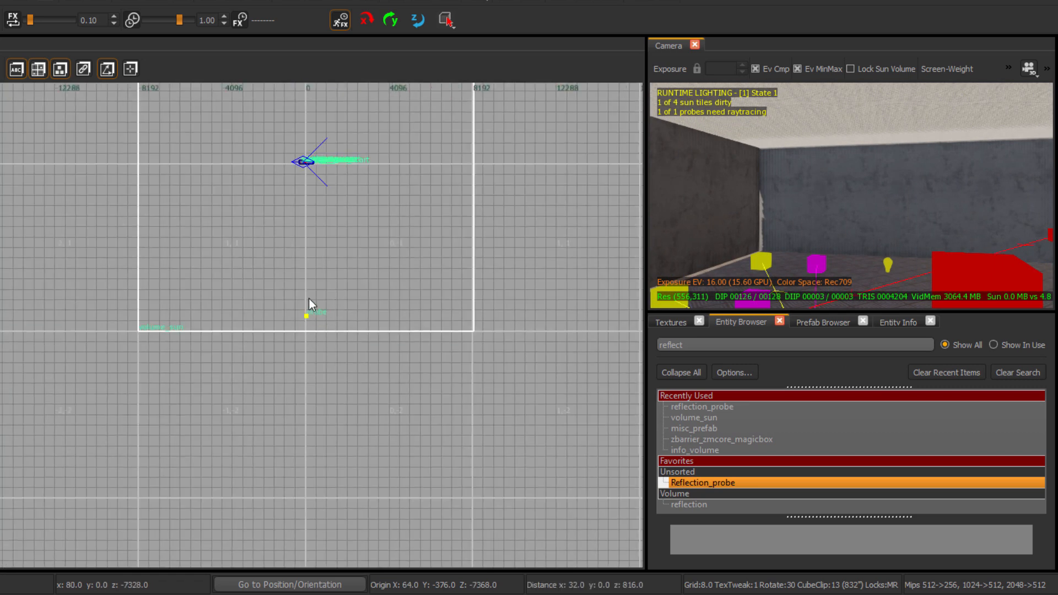
left_click(311, 164)
scroll(307, 160, "up", 10)
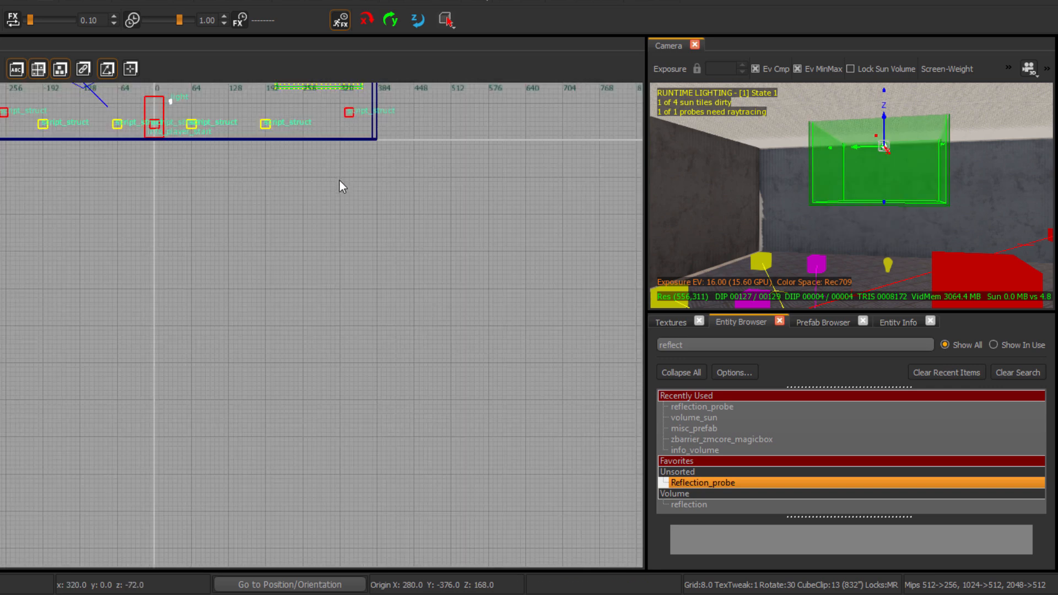
left_click_drag(496, 148, 298, 198)
key("ctrl+Tab")
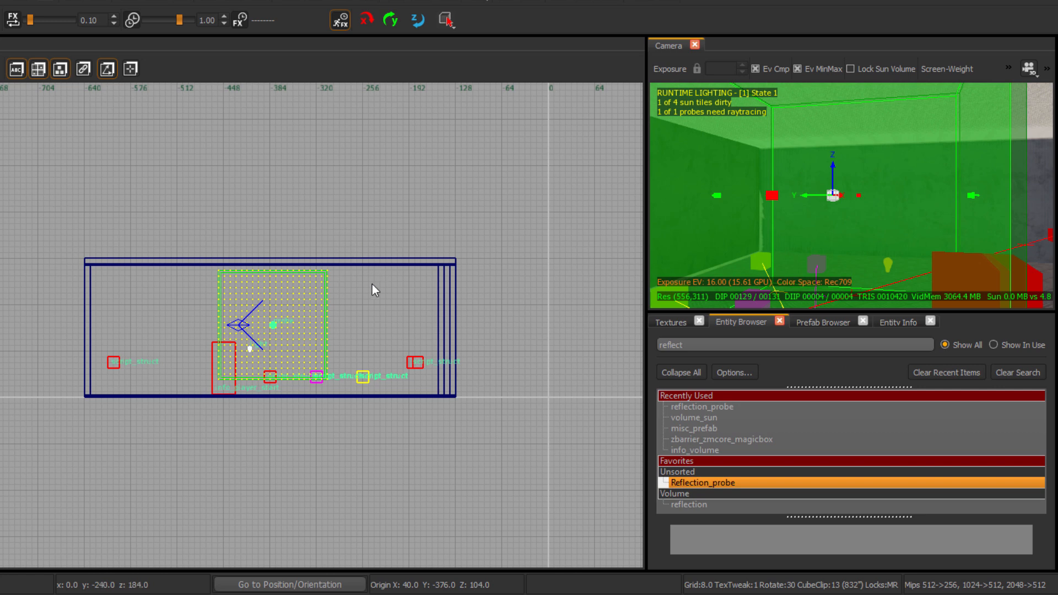
Step: Stretch the reflection probe's volume in the negative X direction until it covers the room's outer wall at about X -320
key("ctrl+Tab")
mouse_move(851, 196)
right_mouse_down()
mouse_move(821, 190)
mouse_move(859, 188)
mouse_move(851, 212)
mouse_move(834, 190)
right_mouse_up()
right_click_drag(760, 134, 751, 195)
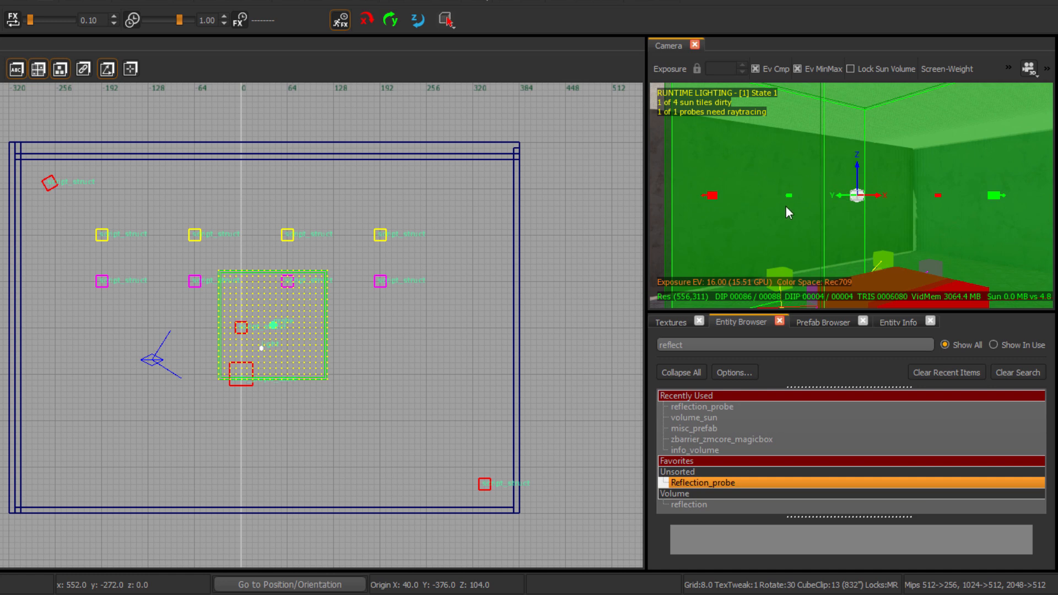
right_click_drag(786, 207, 782, 188)
left_click_drag(772, 196, 728, 201)
right_click_drag(749, 200, 693, 199)
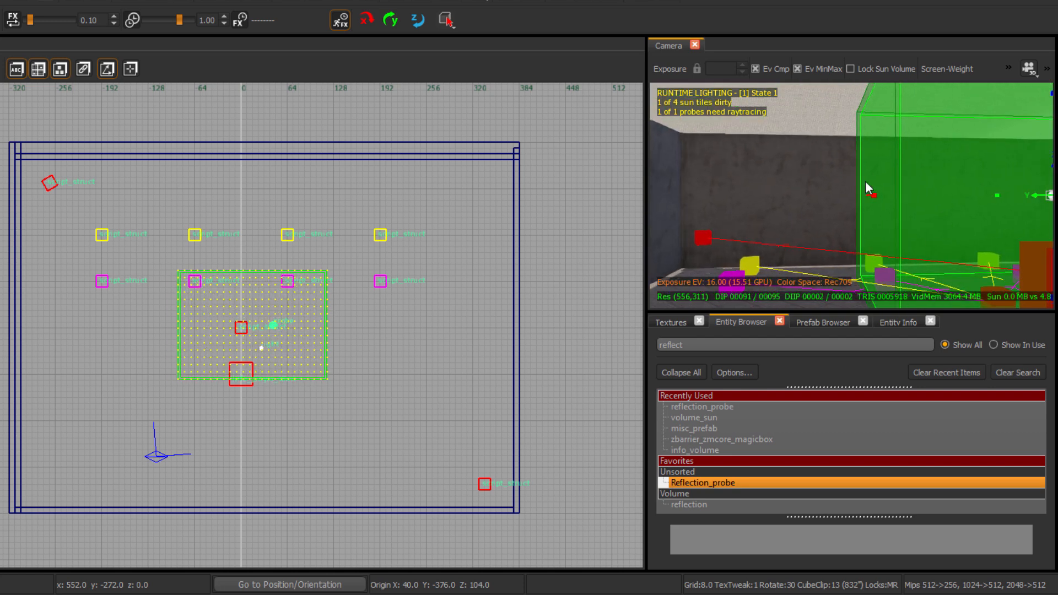
left_click_drag(871, 194, 745, 201)
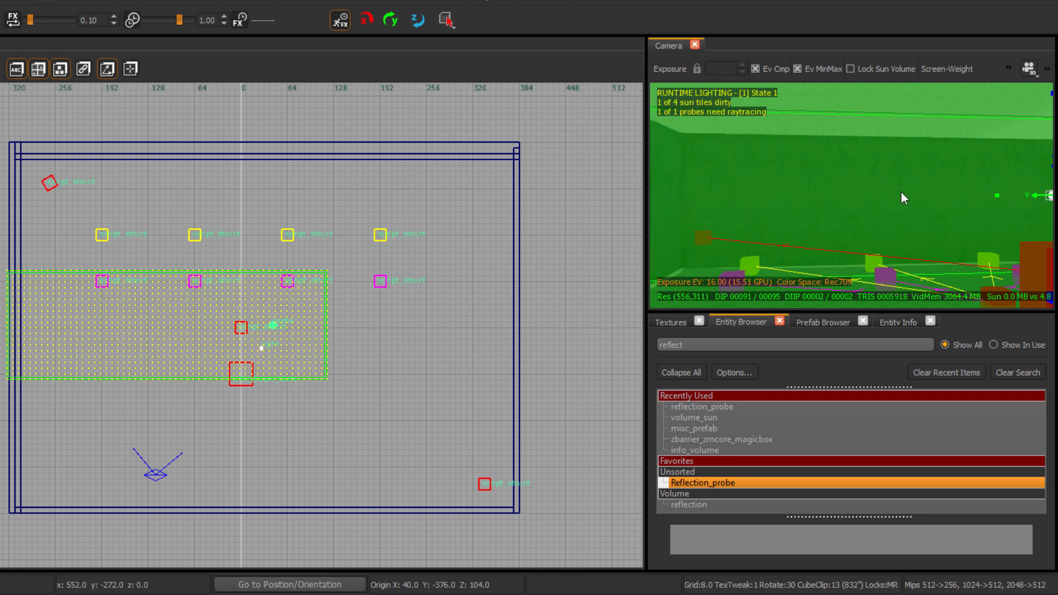
Step: Stretch the reflection probe's volume in the positive X direction until it covers the opposite outer wall at about X 384
right_click_drag(901, 192, 1008, 143)
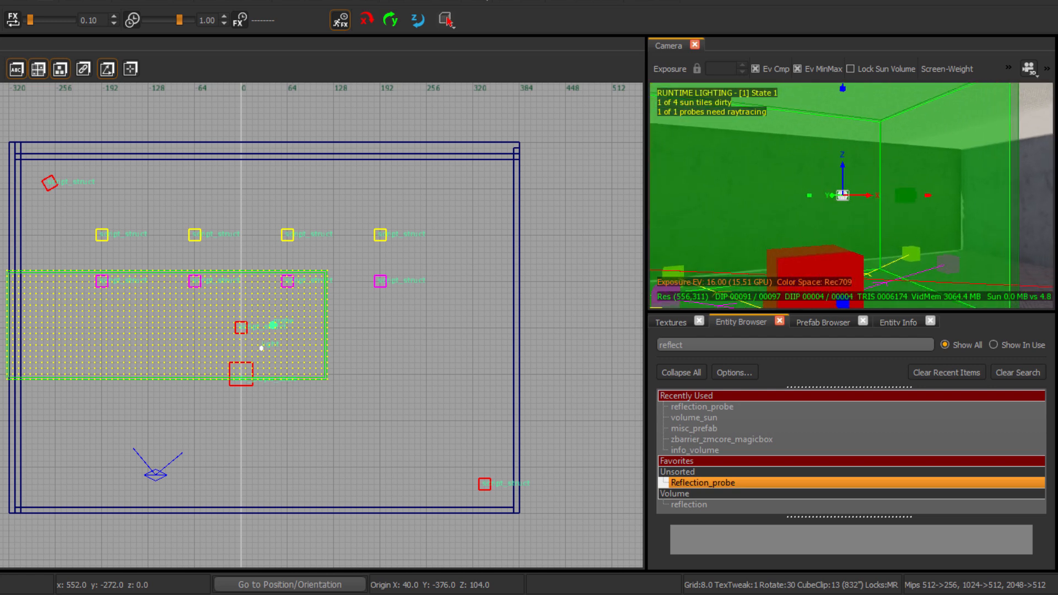
right_click_drag(904, 242, 908, 227)
mouse_move(894, 191)
right_mouse_down()
mouse_move(966, 192)
mouse_move(907, 199)
right_mouse_up()
left_click_drag(907, 199, 894, 207)
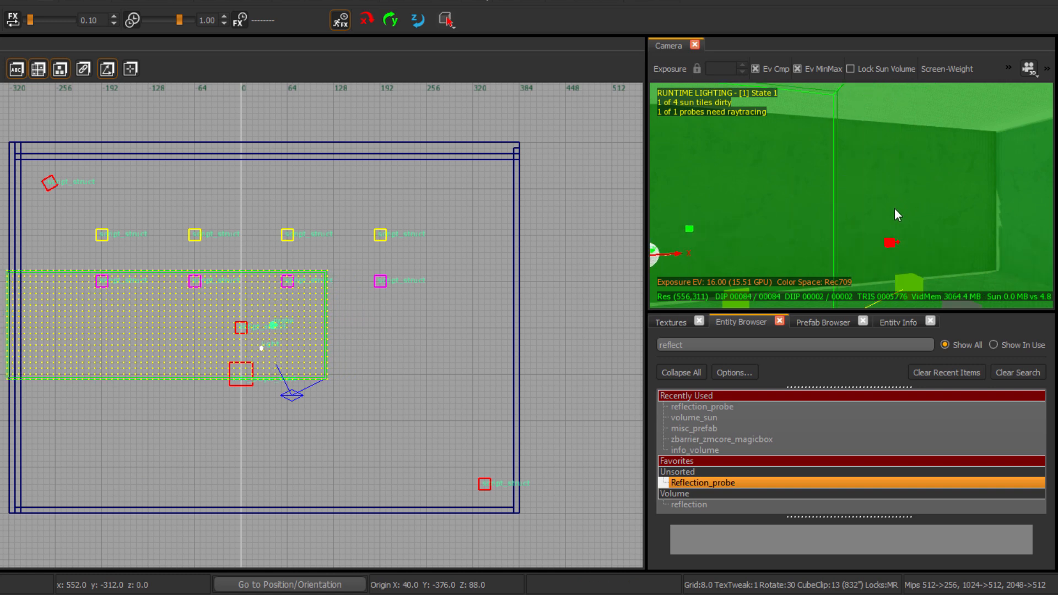
right_click_drag(894, 207, 881, 209)
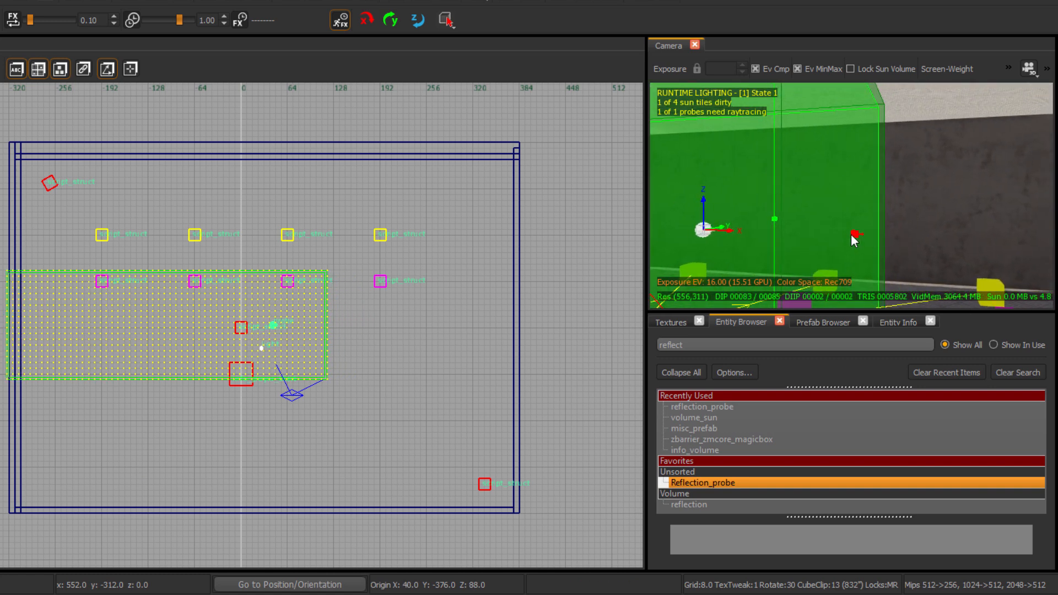
left_click_drag(862, 236, 1049, 242)
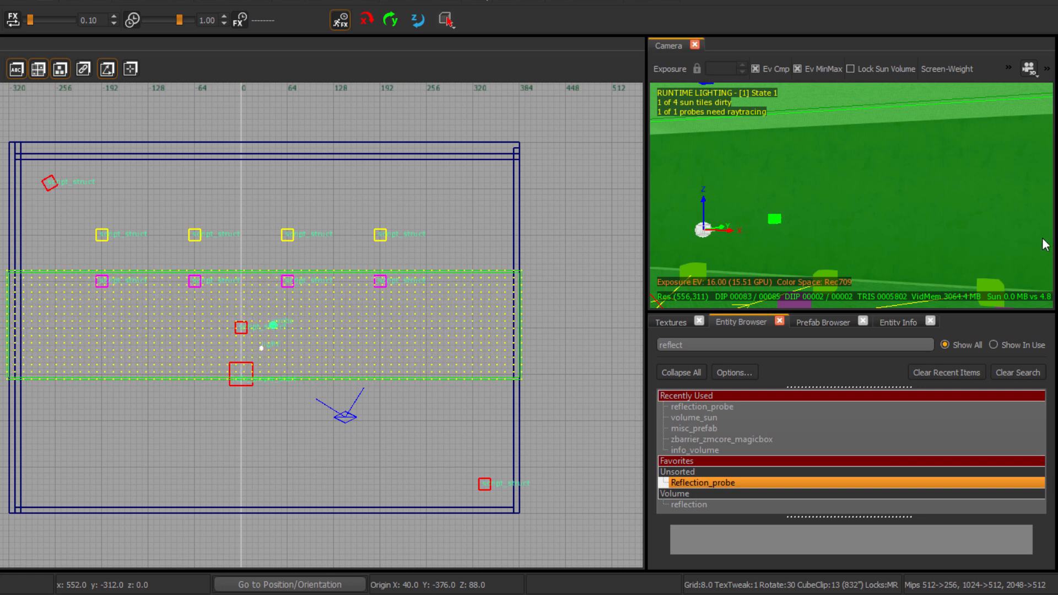
Step: Extend both Y sides of the reflection probe's volume to the outer edges of the room's two long walls
right_click_drag(848, 230, 941, 214)
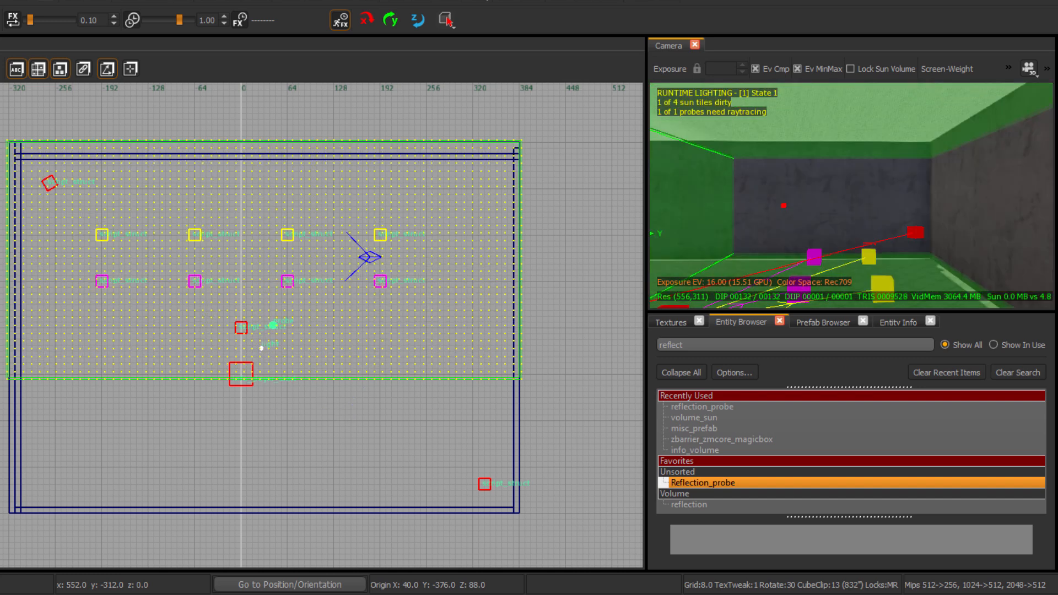
right_click_drag(783, 206, 829, 283)
left_click_drag(903, 236, 768, 231)
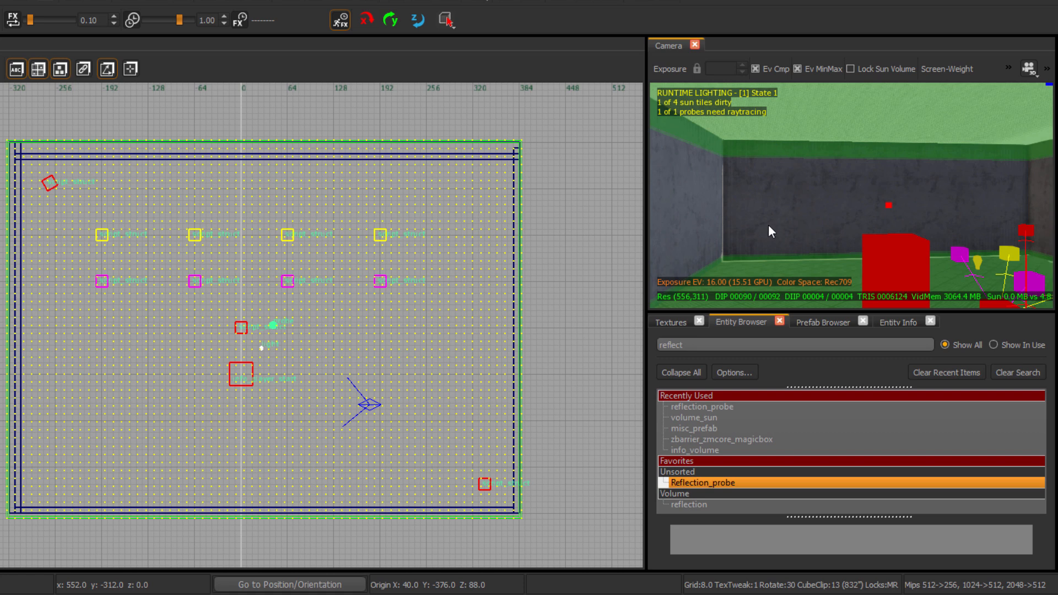
right_click_drag(844, 201, 810, 174)
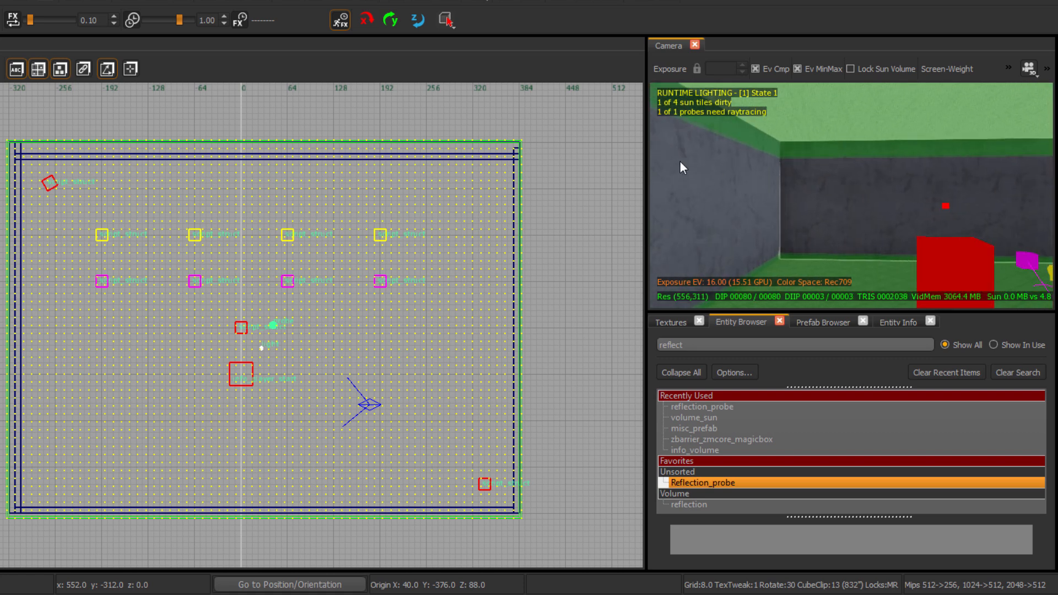
right_click_drag(677, 217, 876, 215)
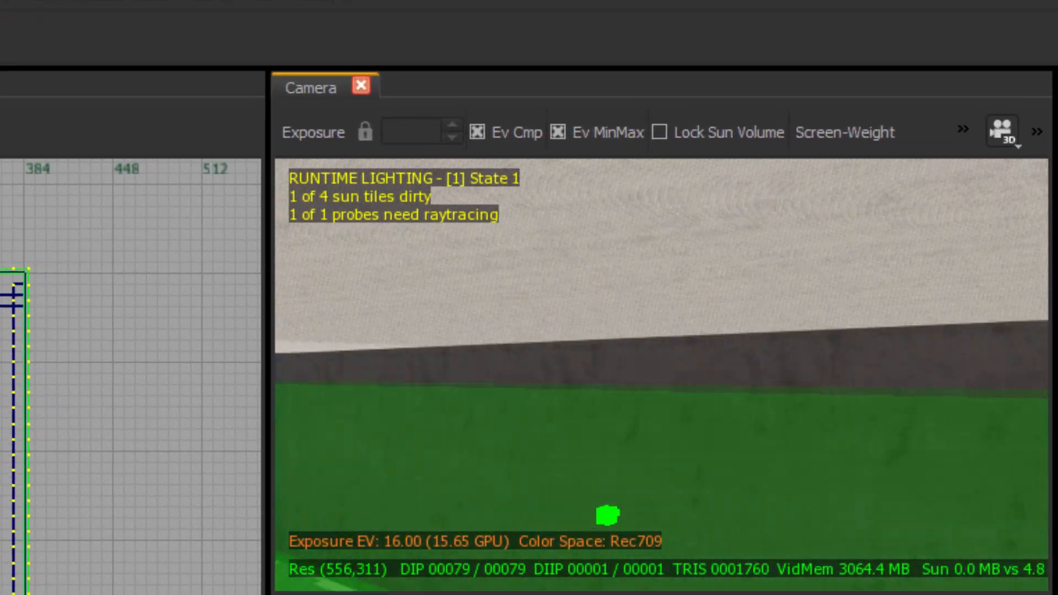
right_click_drag(661, 375, 501, 334)
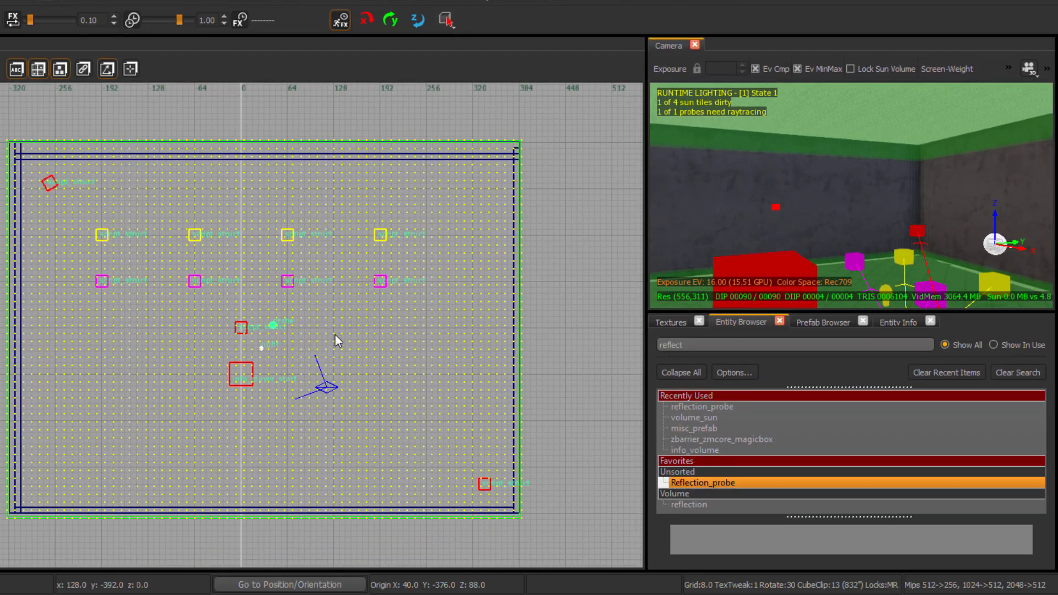
Step: Stretch the reflection probe's volume vertically, checking in the front view that it encloses both the ceiling and the floor
key("ctrl+Tab")
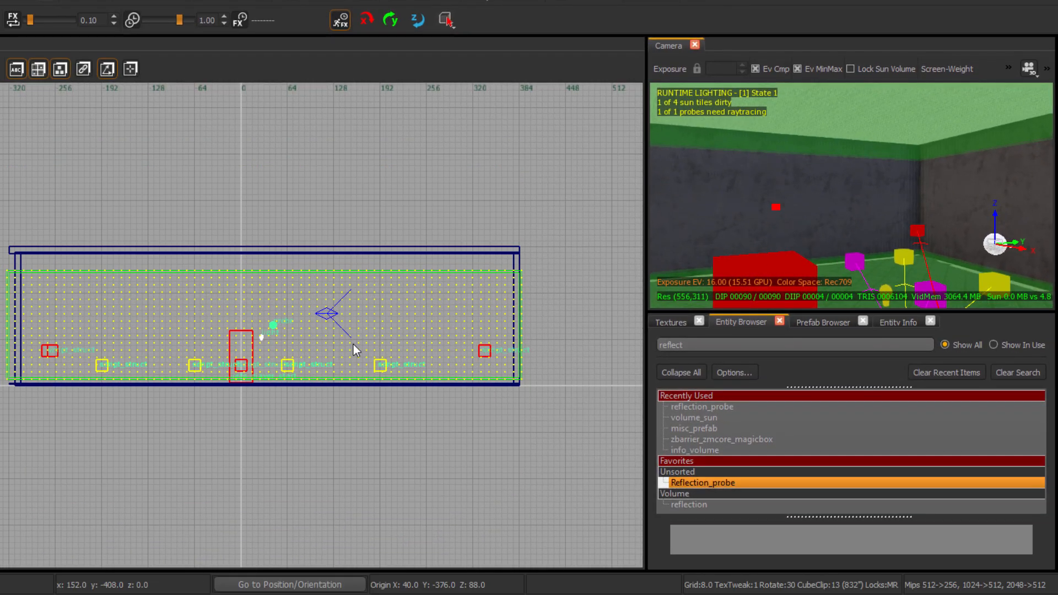
mouse_move(778, 234)
right_mouse_down()
mouse_move(754, 243)
mouse_move(787, 248)
right_mouse_up()
right_click_drag(859, 130, 873, 110)
right_click_drag(873, 187, 856, 217)
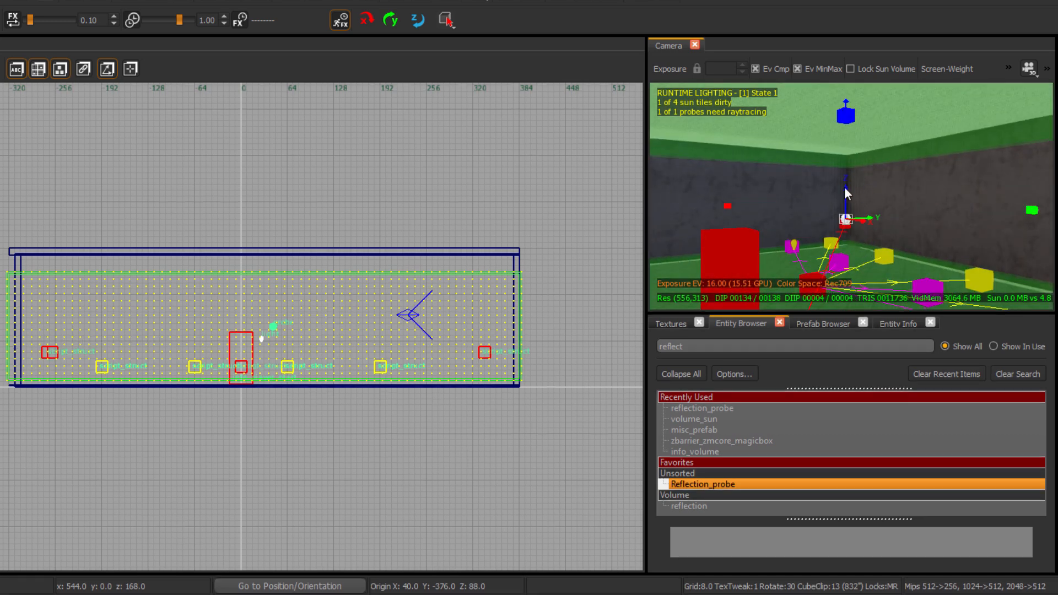
right_click_drag(822, 223, 875, 218)
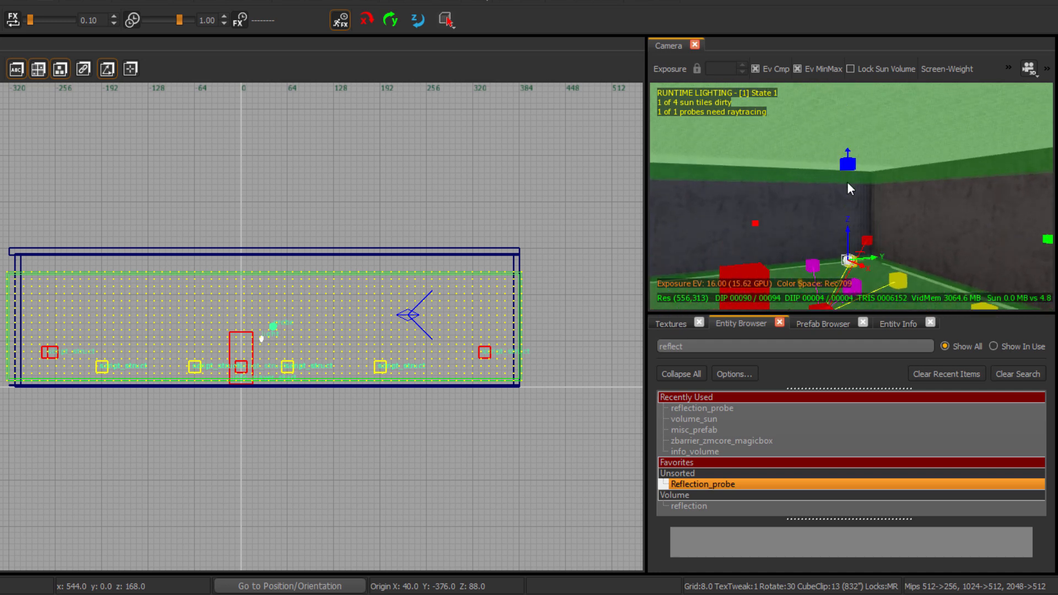
right_click_drag(847, 182, 851, 206, "ctrl")
left_click_drag(847, 206, 849, 182)
right_click_drag(851, 214, 832, 225, "ctrl")
left_click_drag(844, 231, 845, 239)
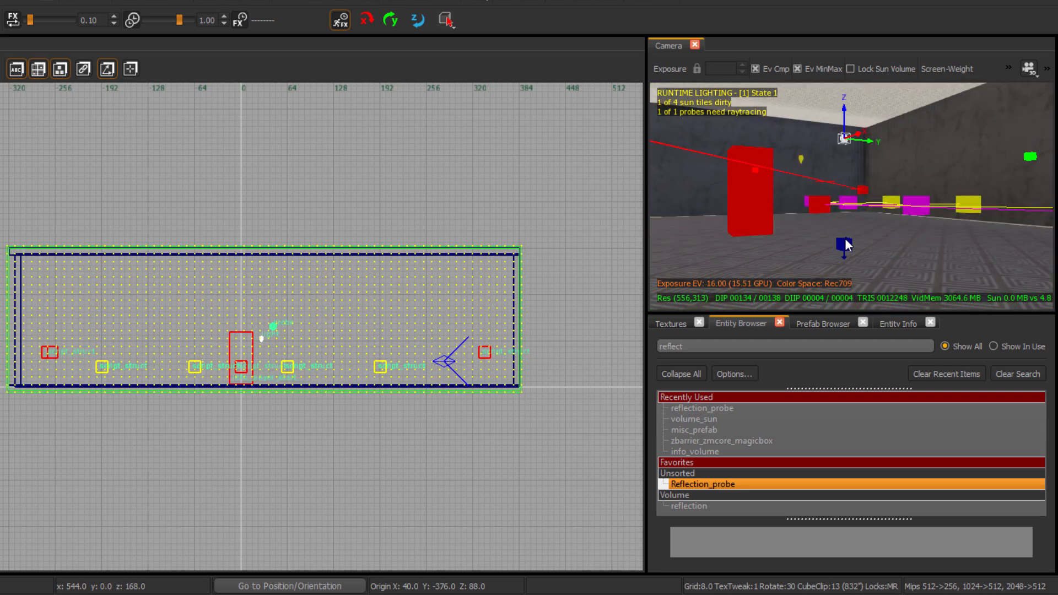
Step: Deselect the reflection probe, return to the top view and rebuild the lighting of the room
key("Escape")
right_click_drag(848, 247, 878, 252)
left_click(908, 224, "shift")
key("ctrl+Tab")
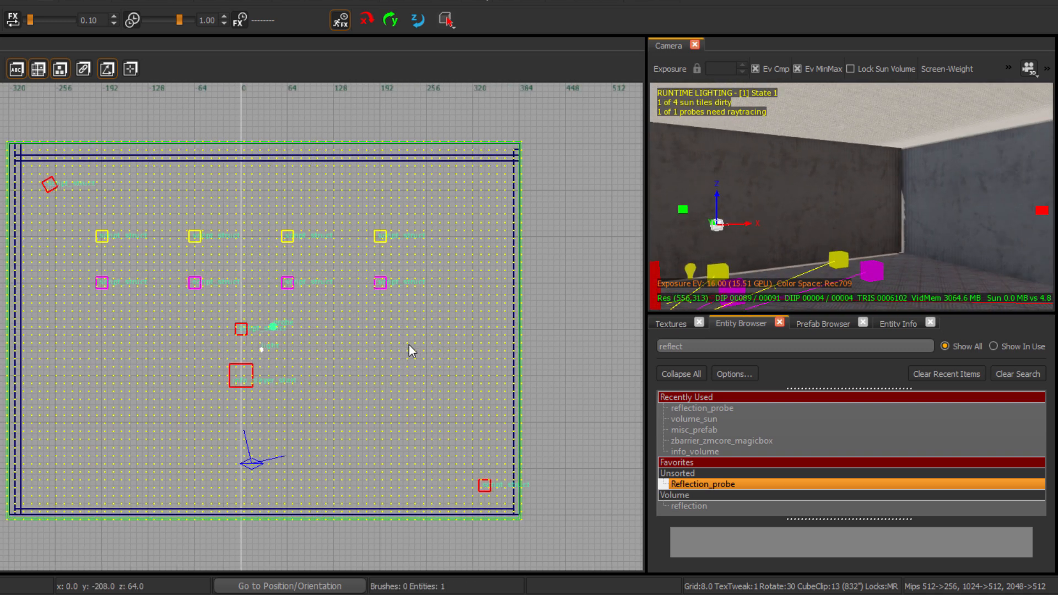
key("Escape")
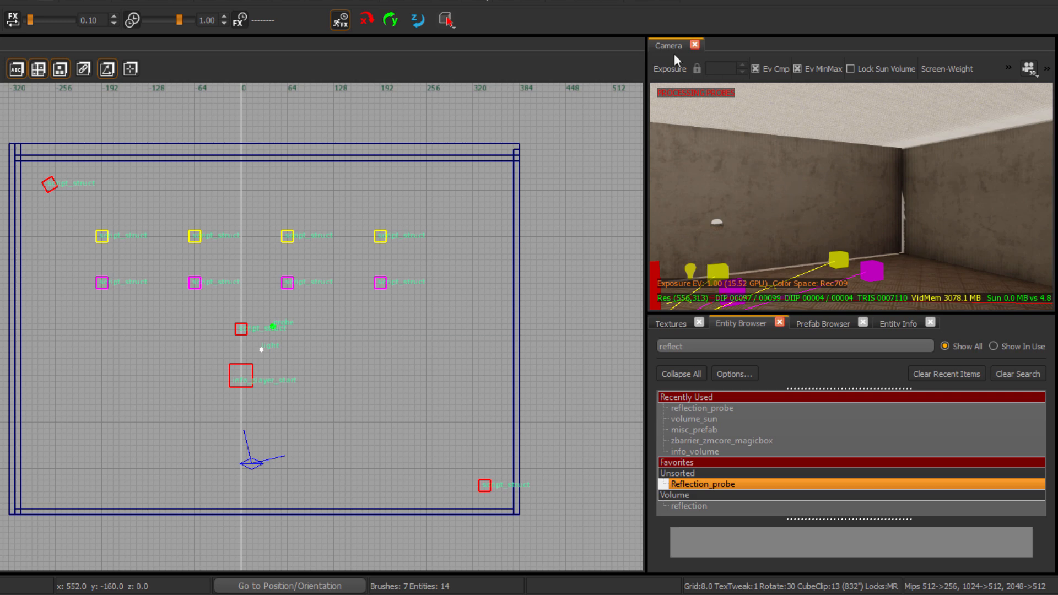
Step: Try moving the short wall at X -312 inward to X -296 and shifting it to Y -120
mouse_move(848, 185)
right_mouse_down()
mouse_move(755, 182)
mouse_move(859, 185)
mouse_move(661, 185)
mouse_move(788, 185)
mouse_move(744, 186)
mouse_move(754, 187)
mouse_move(762, 229)
mouse_move(796, 179)
mouse_move(763, 138)
mouse_move(795, 205)
mouse_move(842, 204)
right_mouse_up()
key("w")
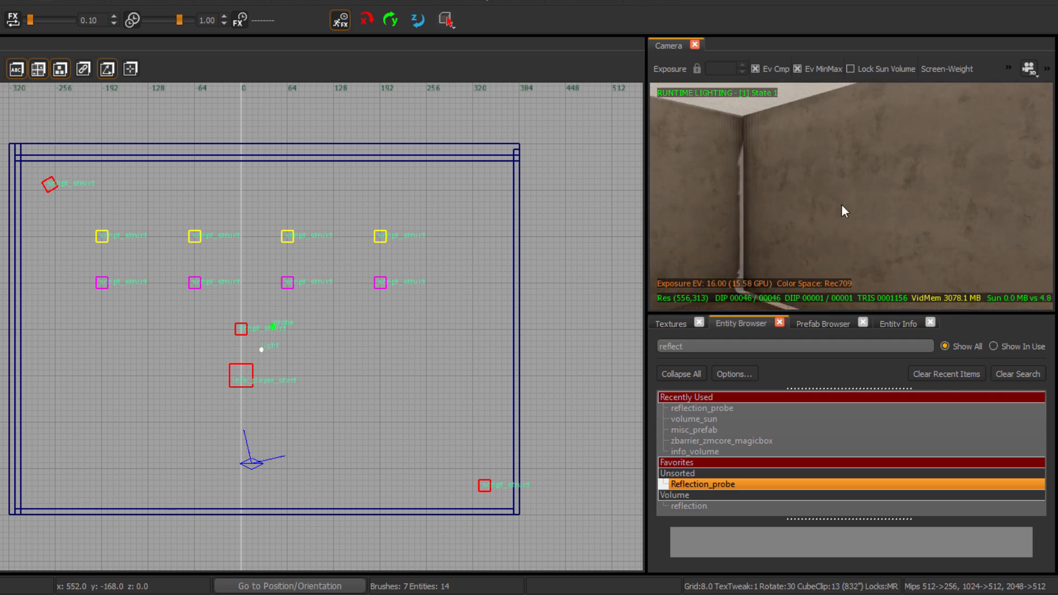
left_click(841, 204)
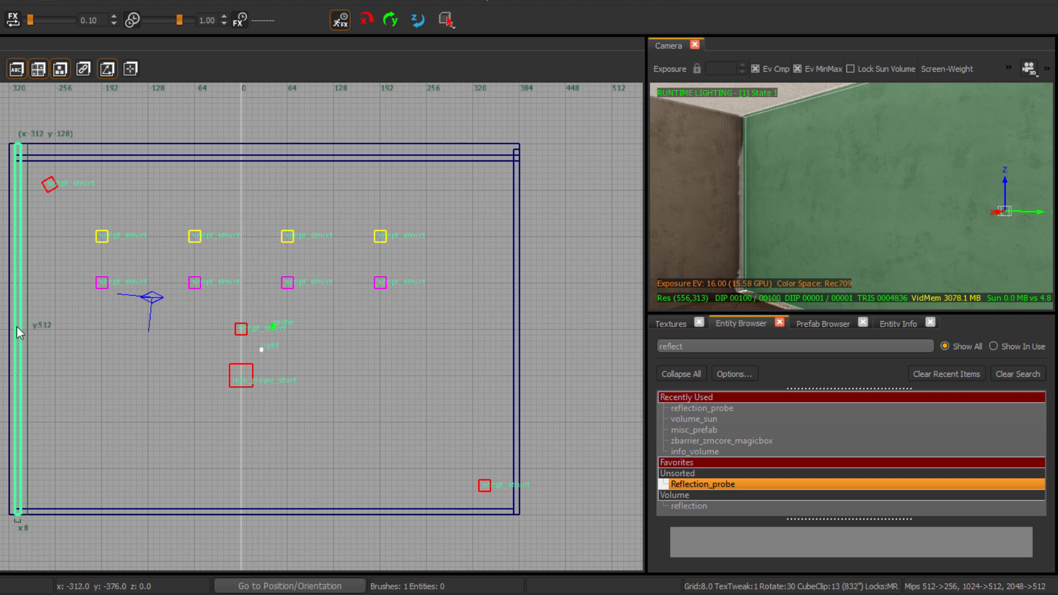
left_click_drag(17, 326, 30, 326)
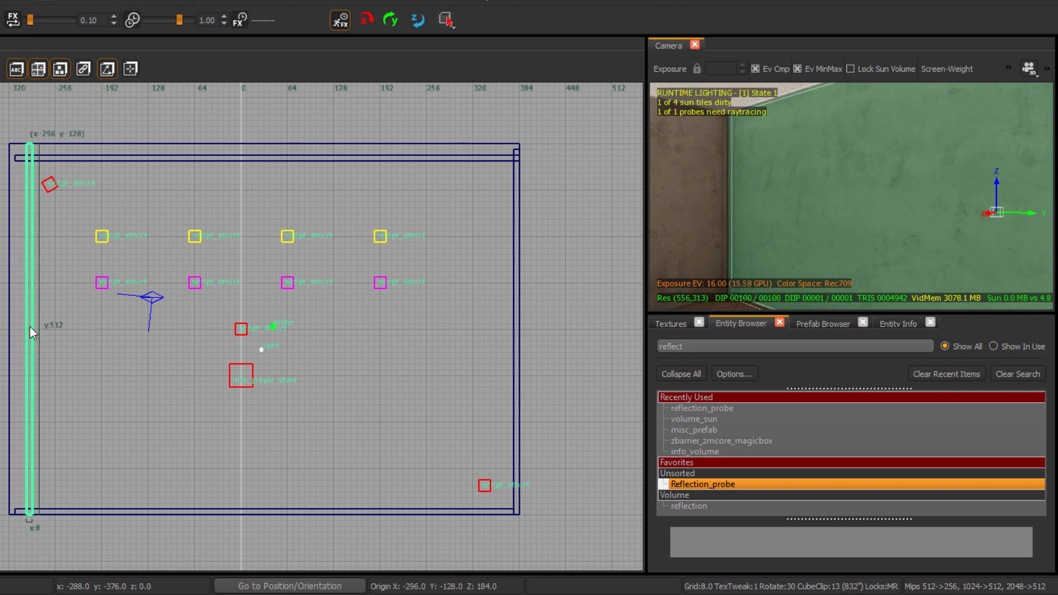
key("Escape")
right_click_drag(793, 209, 692, 187)
left_click(841, 145)
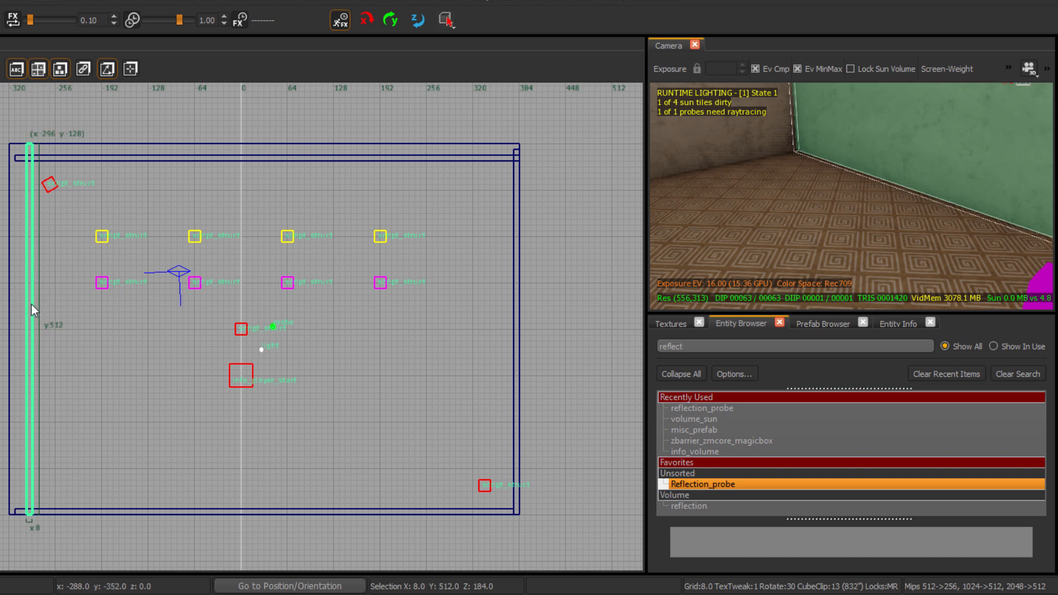
mouse_move(31, 304)
left_mouse_down()
mouse_move(2, 306)
mouse_move(30, 302)
left_mouse_up()
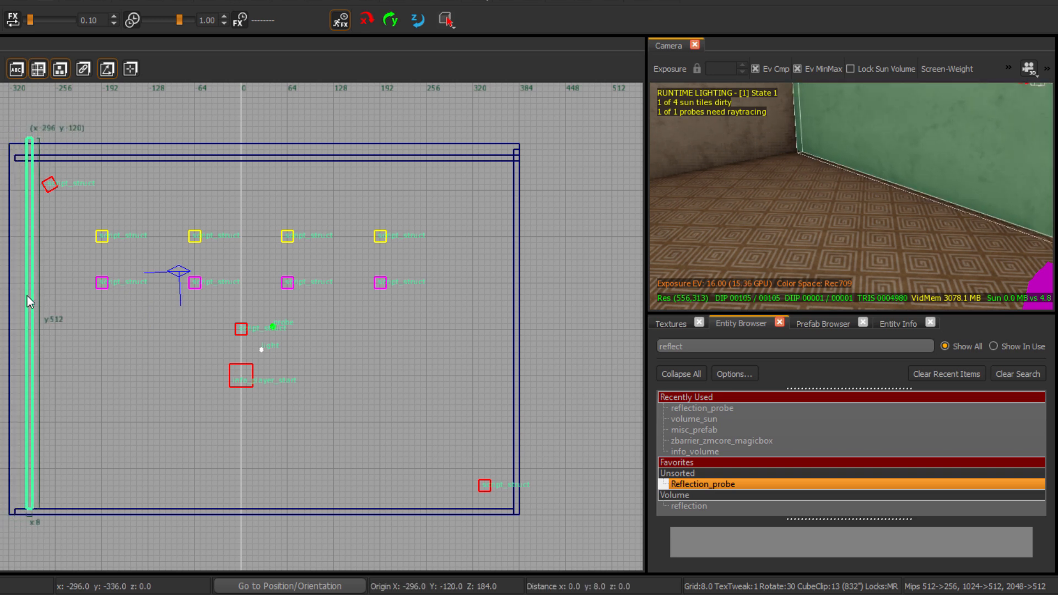
Step: Move the short wall from X -296 outward to about X -328, just outside the floor's edge
mouse_move(924, 223)
right_mouse_down()
mouse_move(955, 218)
mouse_move(925, 215)
mouse_move(937, 179)
mouse_move(951, 175)
right_mouse_up()
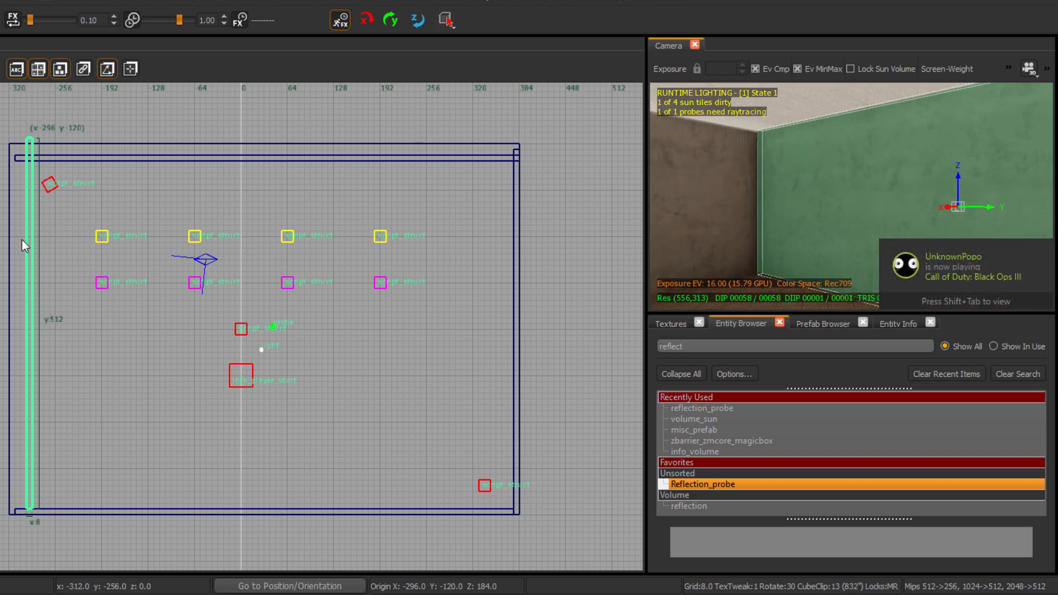
left_click_drag(22, 243, 2, 249)
key("Escape")
Step: Extend both long walls, at Y -632 and Y -144, in negative X to the outer edge of the relocated short wall
left_click(724, 197, "shift")
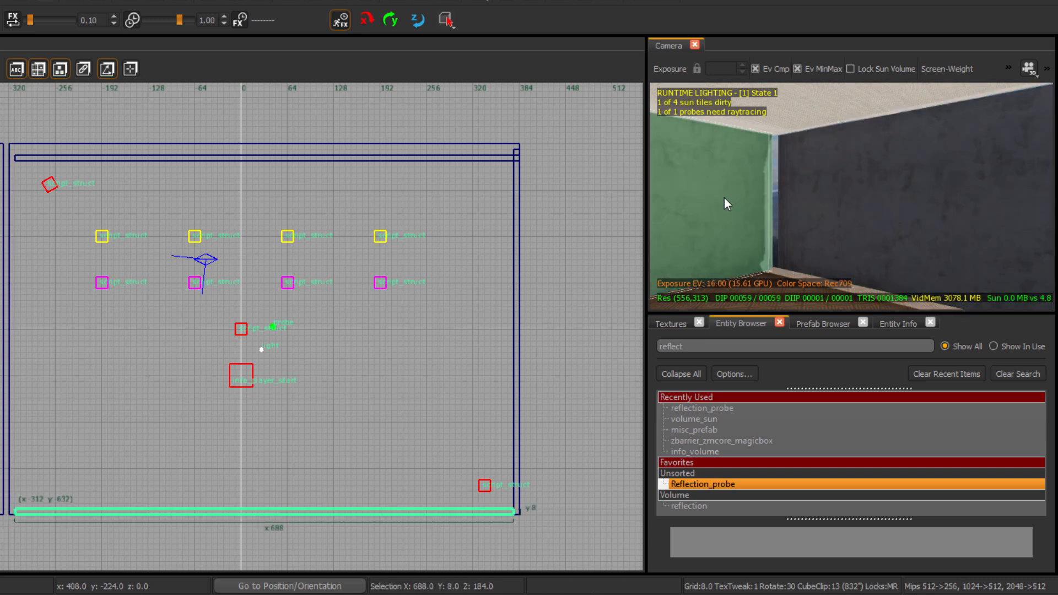
key("Delete")
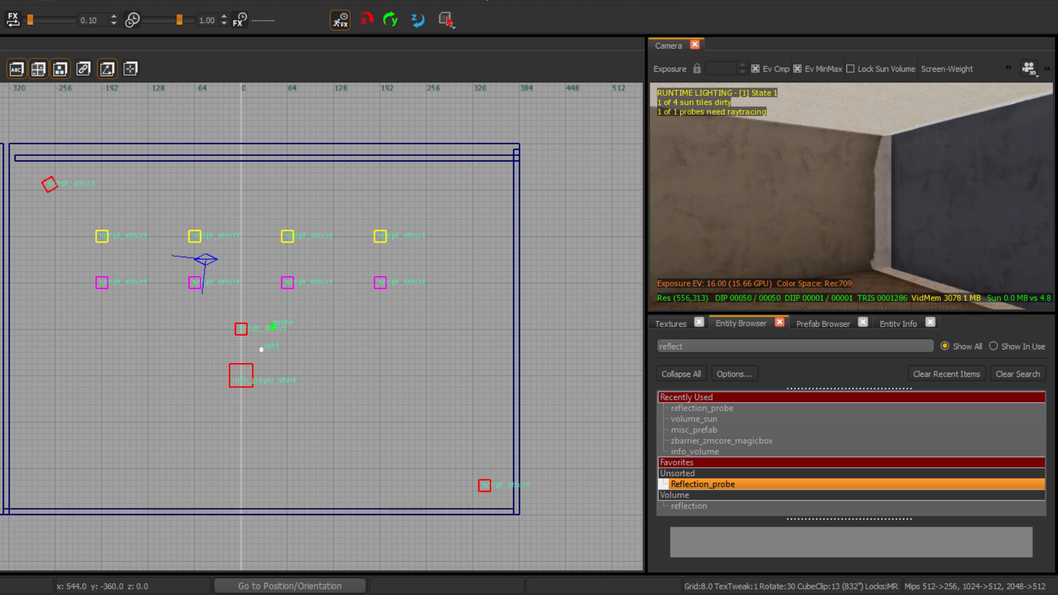
mouse_move(799, 229)
right_mouse_down()
mouse_move(870, 229)
mouse_move(856, 229)
right_mouse_up()
left_click(856, 229, "shift")
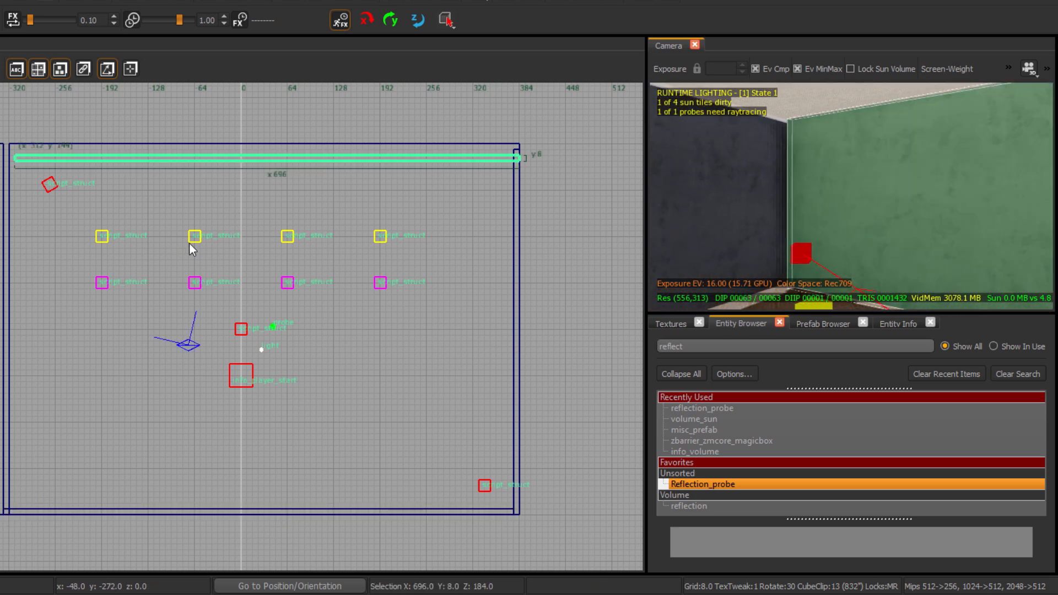
key("Escape")
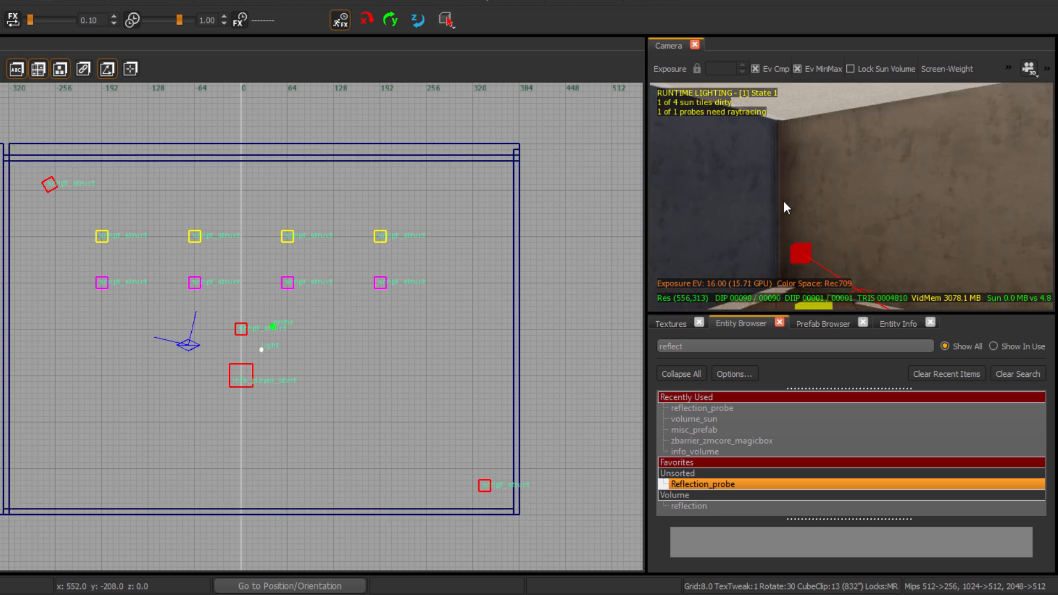
Step: Shift the long wall at Y -144 outward to Y -120 at 8 units thick and extend the short wall at X 376 to meet it
right_click_drag(783, 202, 848, 183)
left_click(848, 183, "shift")
key("Escape")
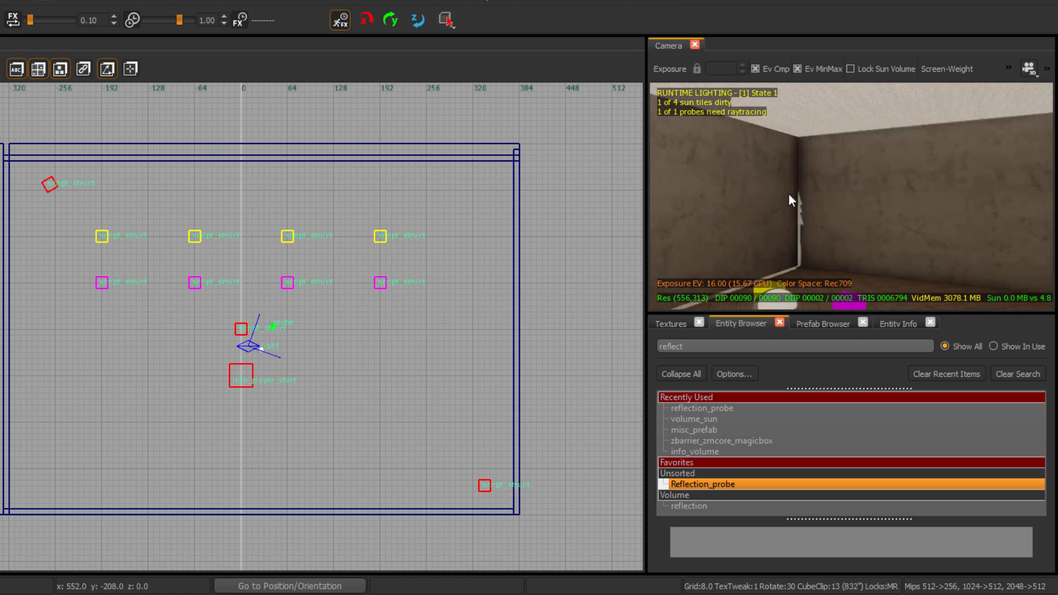
left_click(789, 193, "shift")
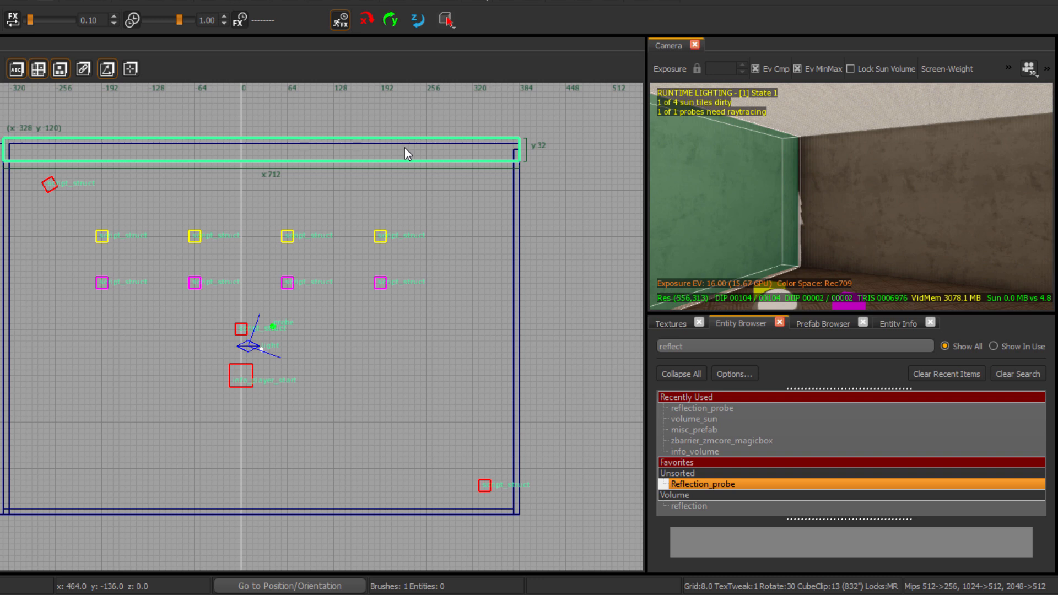
key("ctrl+z")
key("ctrl+z")
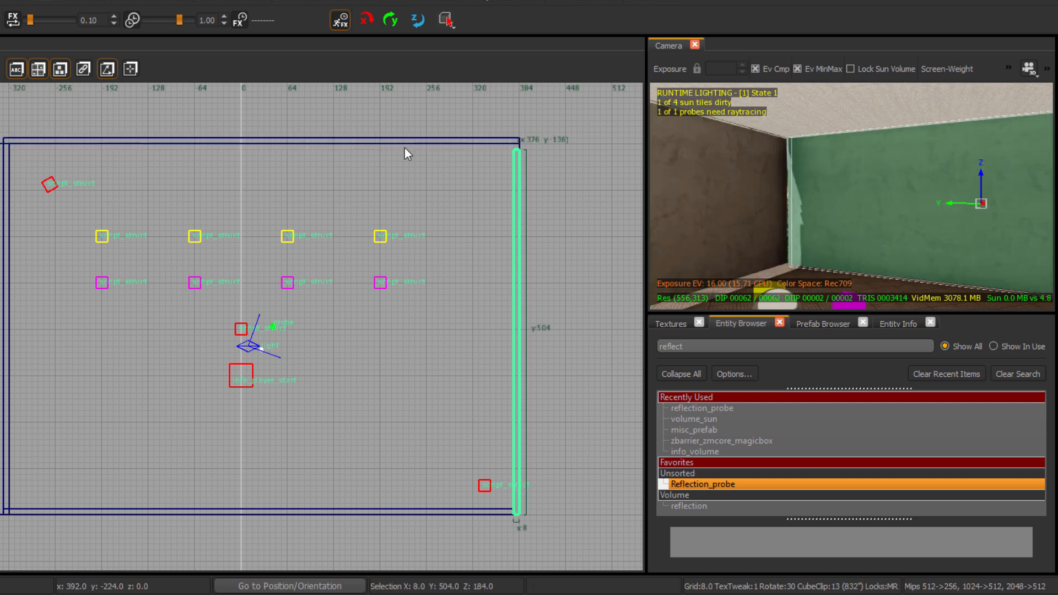
key("ctrl+z")
key("Escape")
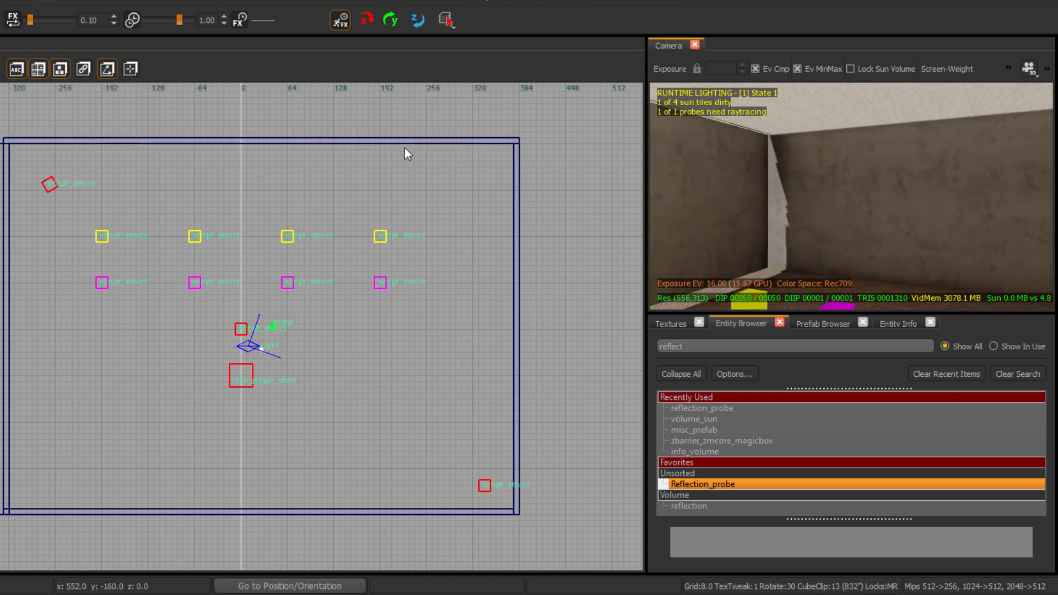
Step: Examine the room corner where the long wall meets the short wall and ceiling for light leaks
key("Left")
key("Up")
key("Down")
key("Up")
key("Right")
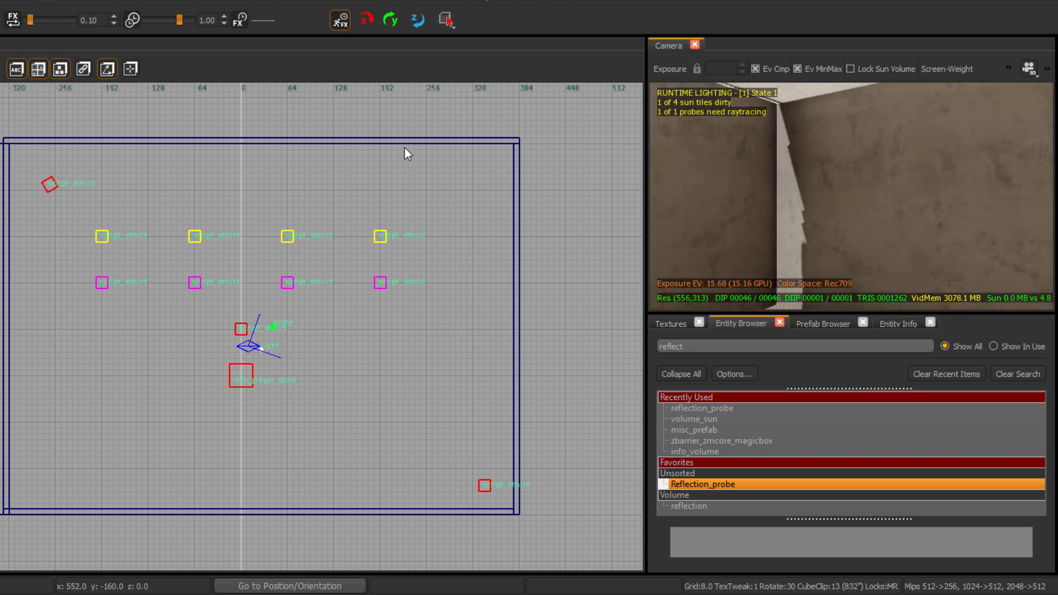
key("Down")
key("Up")
key("Left")
key("Right")
key("Down")
key("Left")
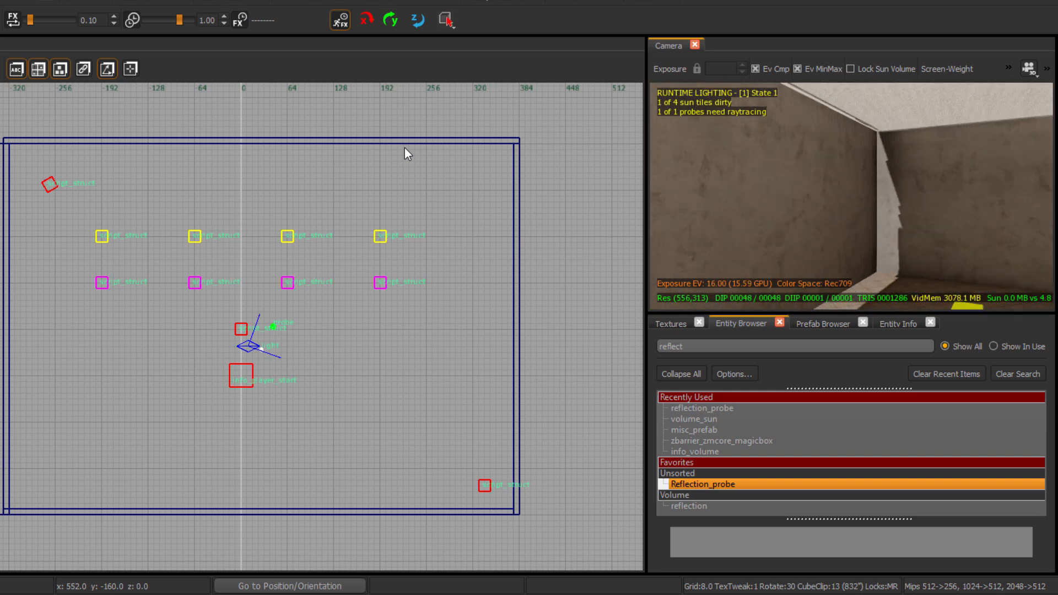
Step: Extend the ceiling 8 units outward to Y -120, making it 704 by 520 units, and rebuild the lighting
left_click(404, 148)
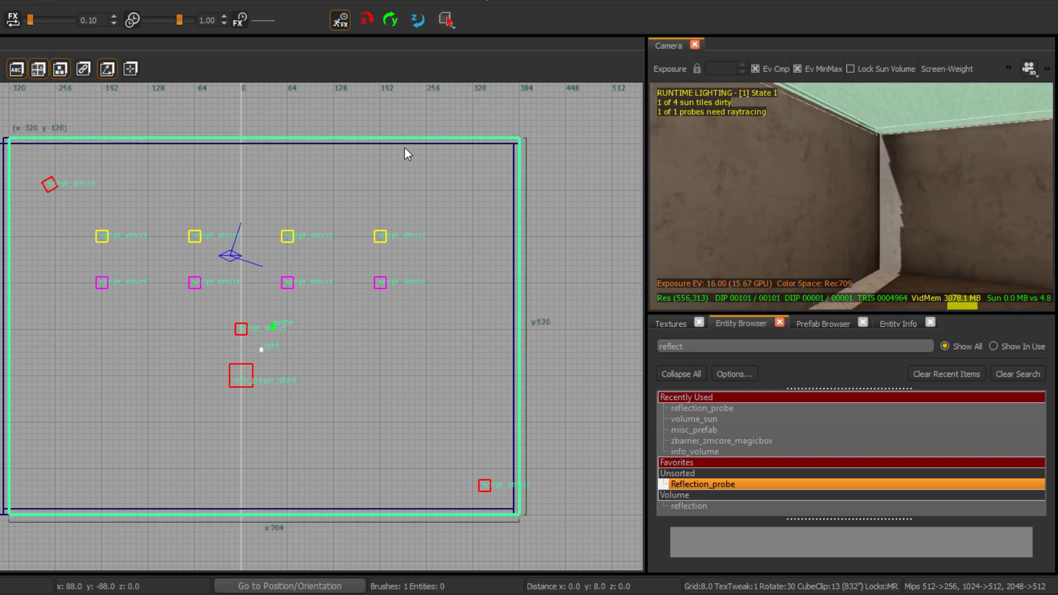
key("Escape")
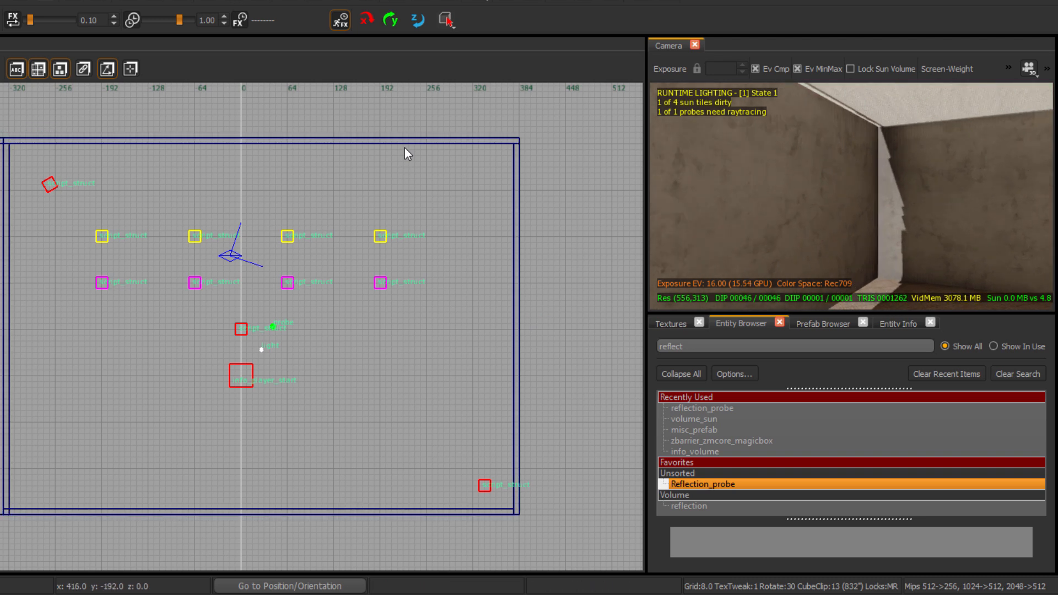
key("Right")
key("Down")
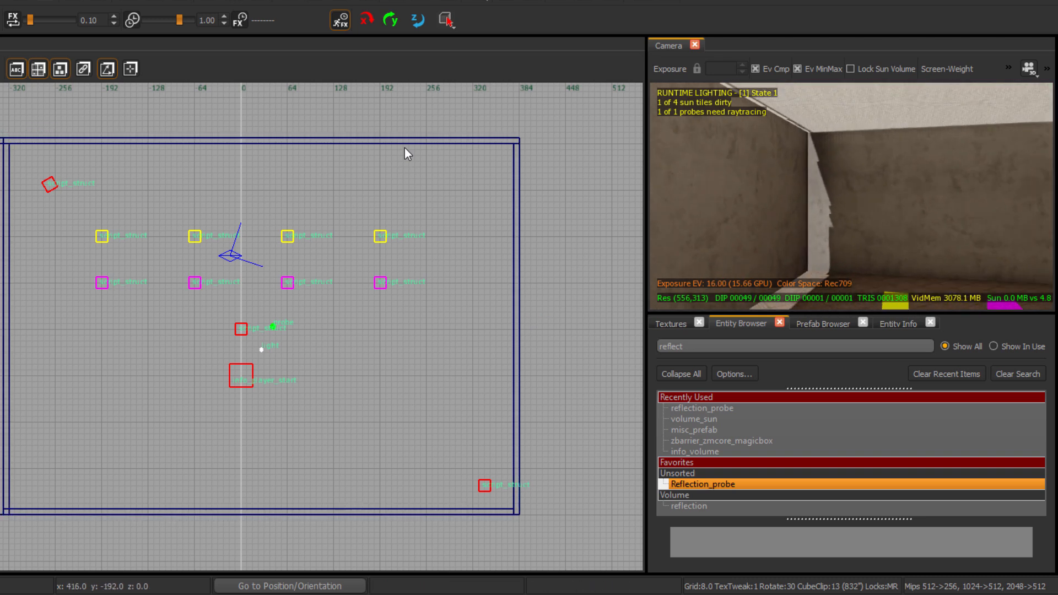
left_click(1008, 67)
left_click(766, 83)
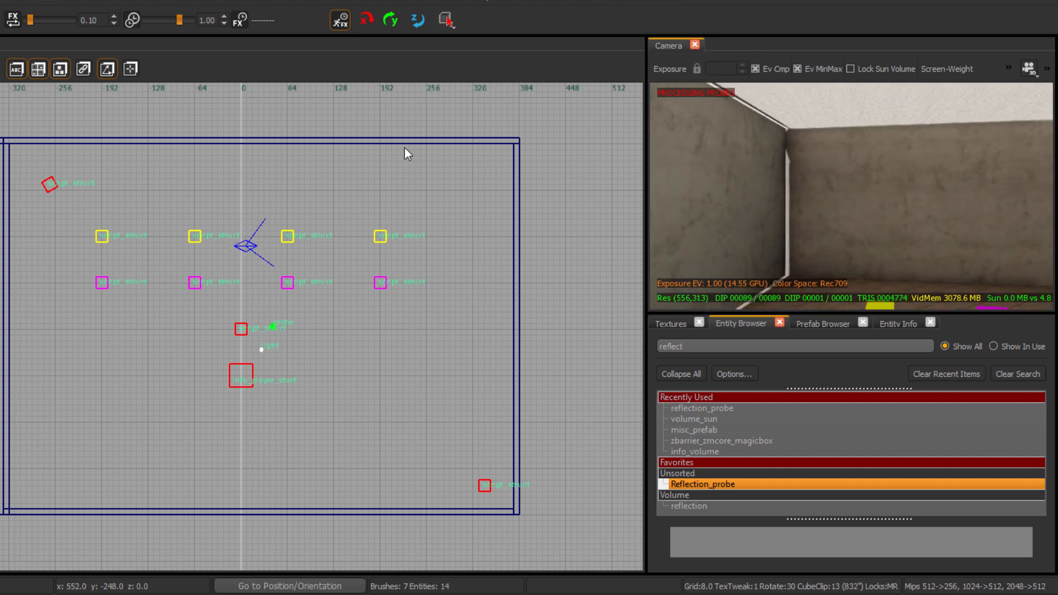
Step: Shift the long wall at Y -120 inward to Y -128, keeping it 8 units thick
left_click(404, 148)
key("Down")
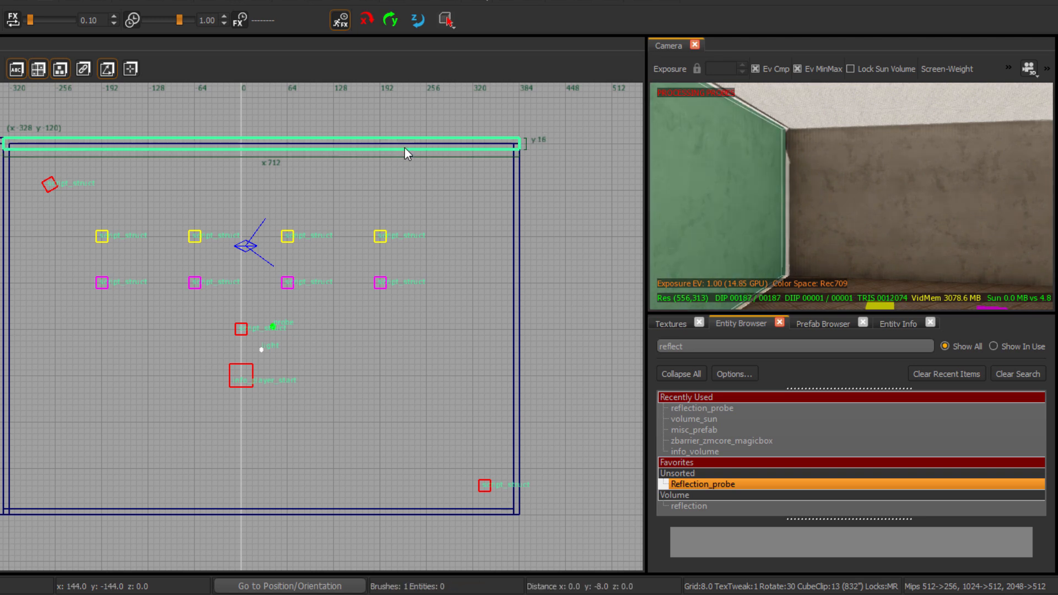
key("Down")
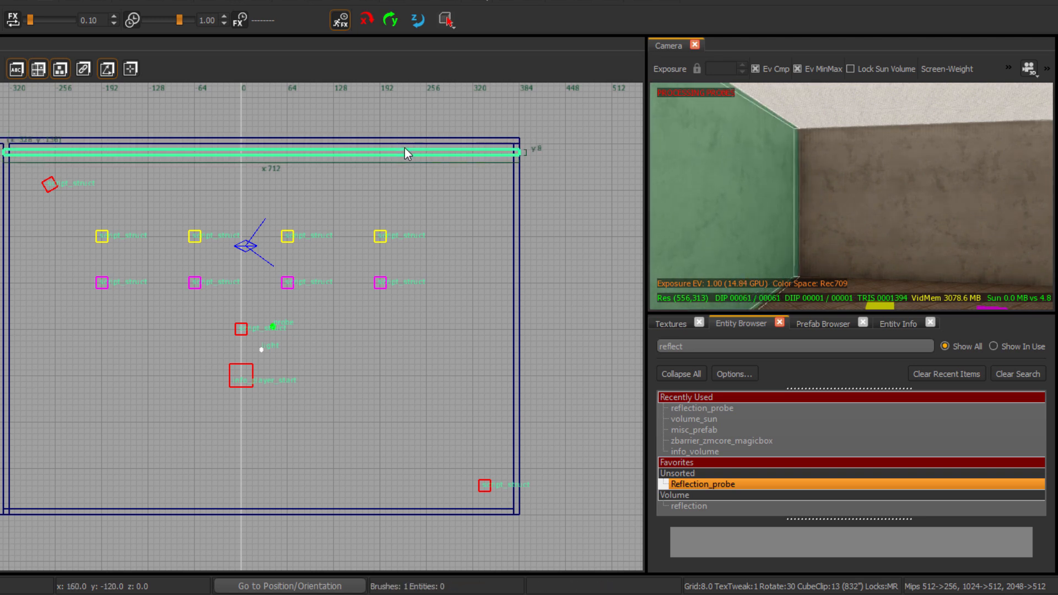
key("Up")
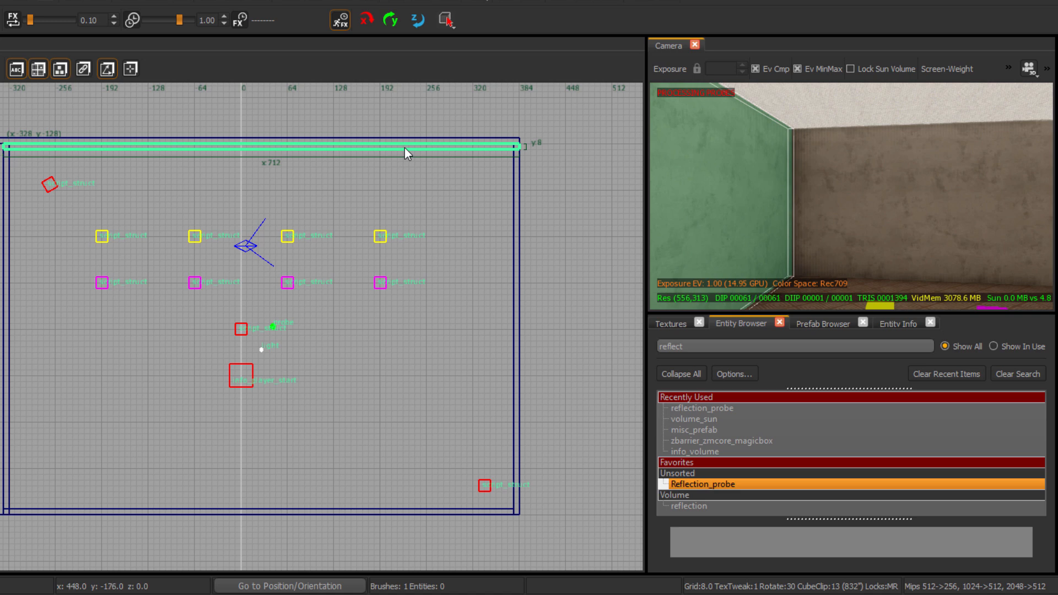
key("Escape")
right_click_drag(826, 197, 925, 197)
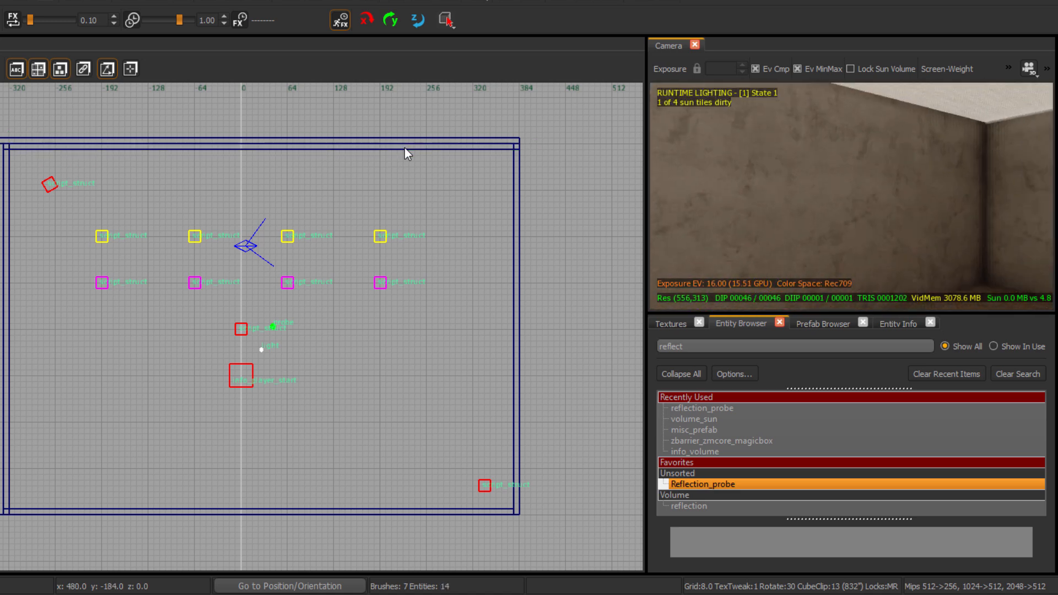
Step: Place the short wall at X -328, starting at Y -128, 8 units thick and 512 units long
right_click_drag(851, 197, 881, 208)
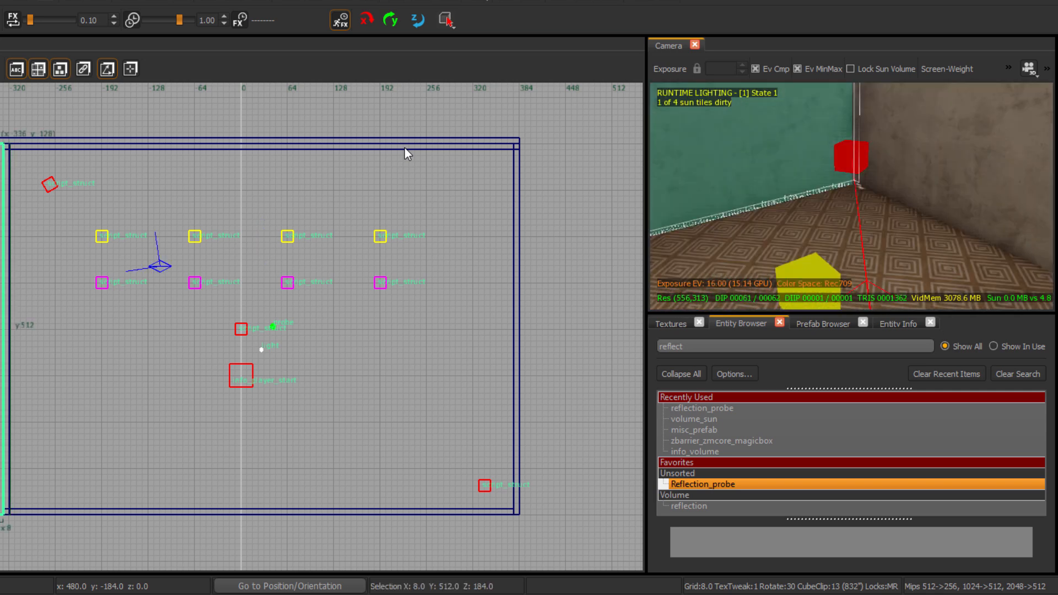
left_click_drag(15, 265, 5, 261)
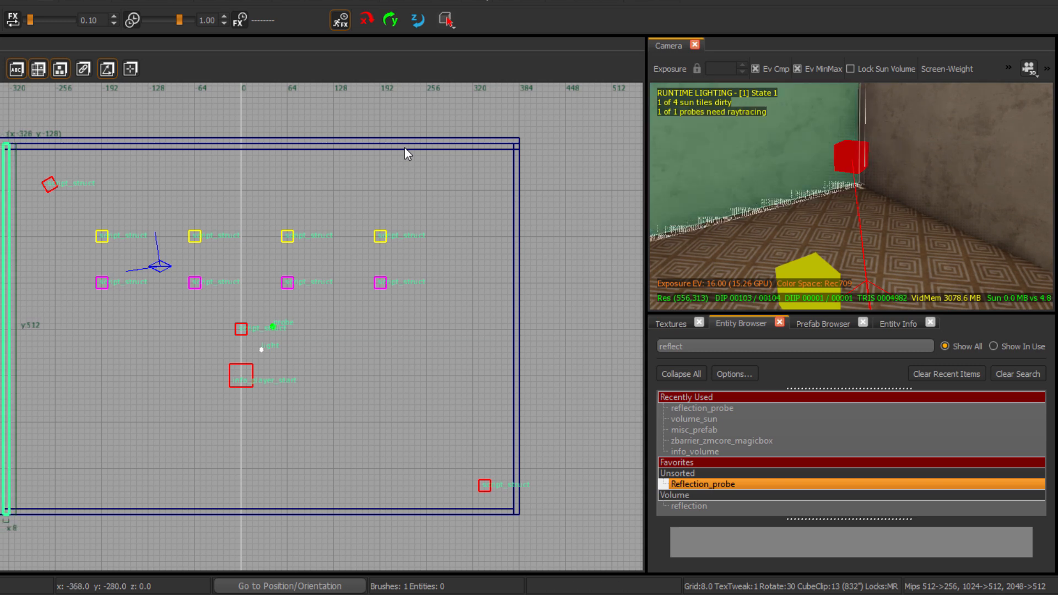
key("Escape")
right_click_drag(771, 204, 727, 204)
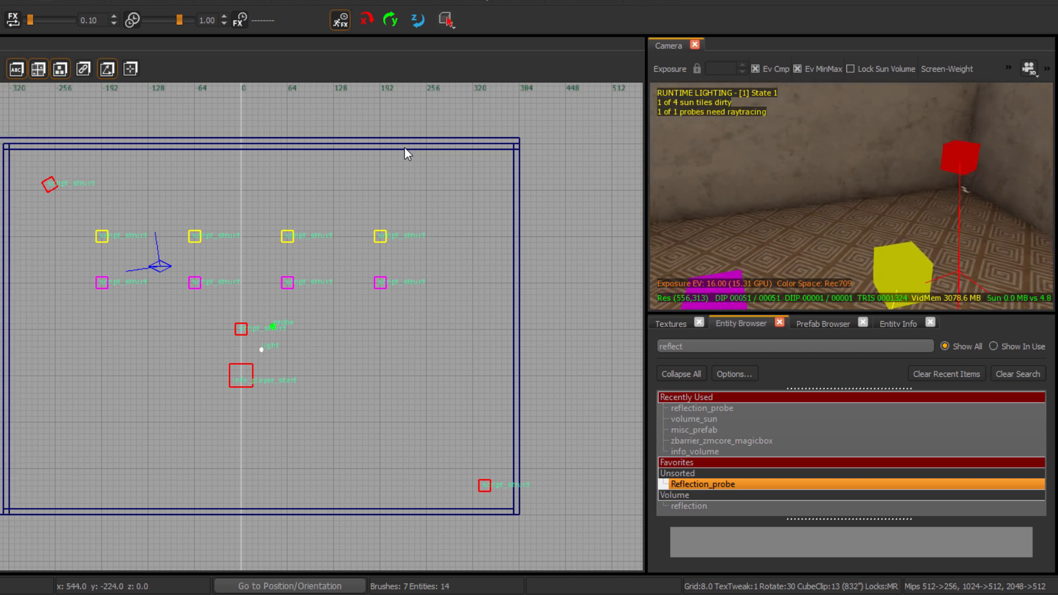
Step: Inspect the lighting on the room's walls and corners from several angles, along with the reflection probe's coverage
right_click_drag(851, 195, 798, 157)
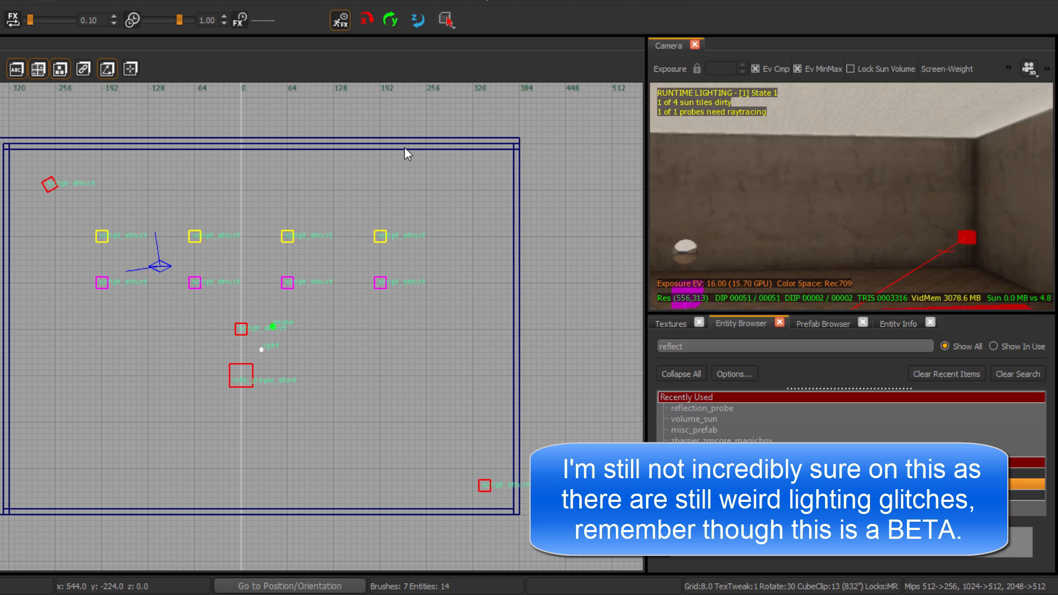
right_click_drag(798, 157, 750, 165)
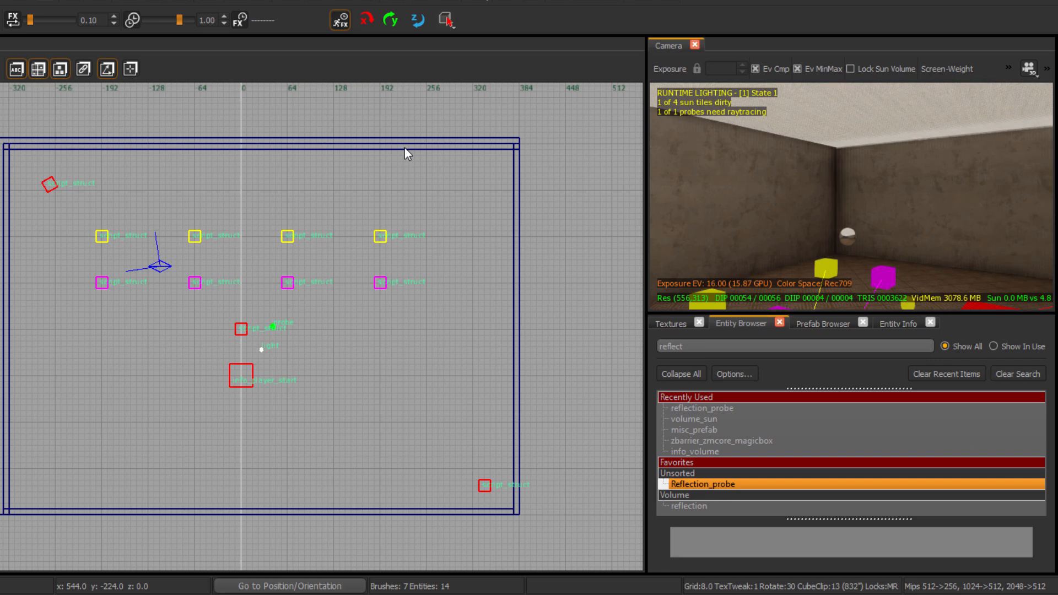
left_click(405, 148)
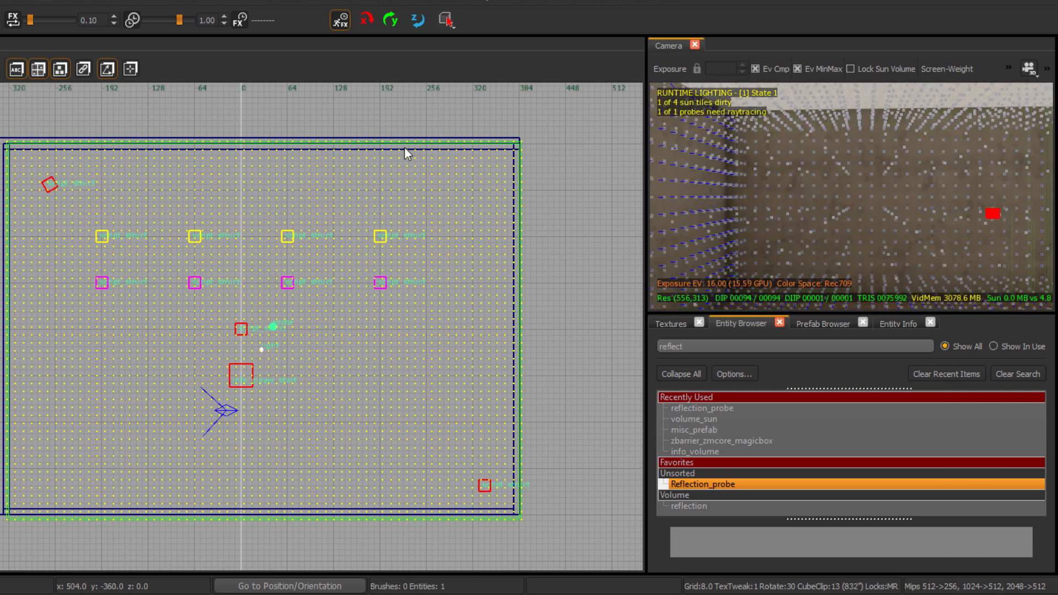
key("Escape")
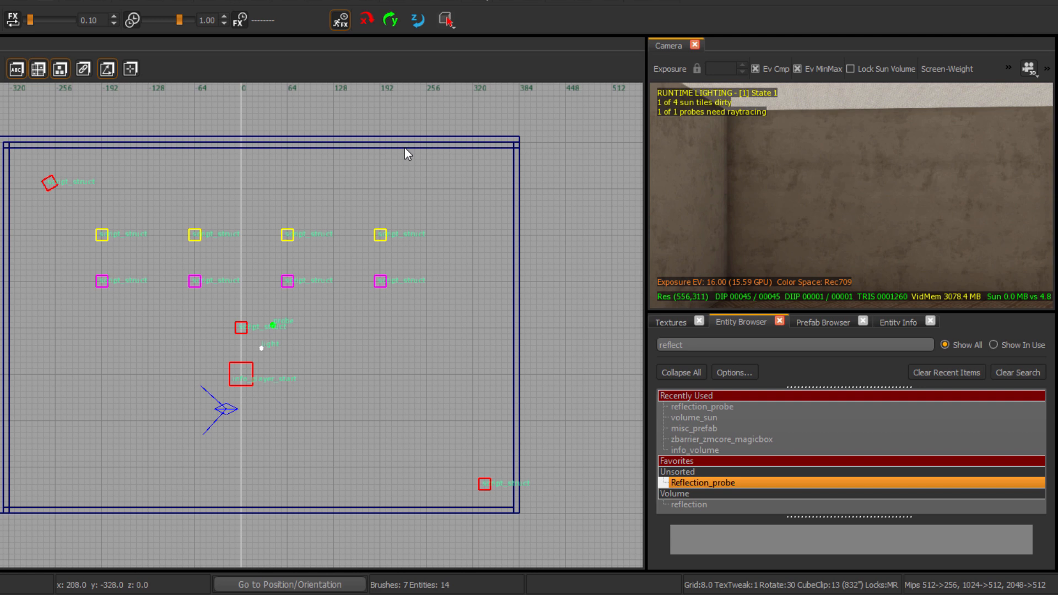
right_click_drag(405, 148, 456, 160)
scroll(405, 148, "down", 3)
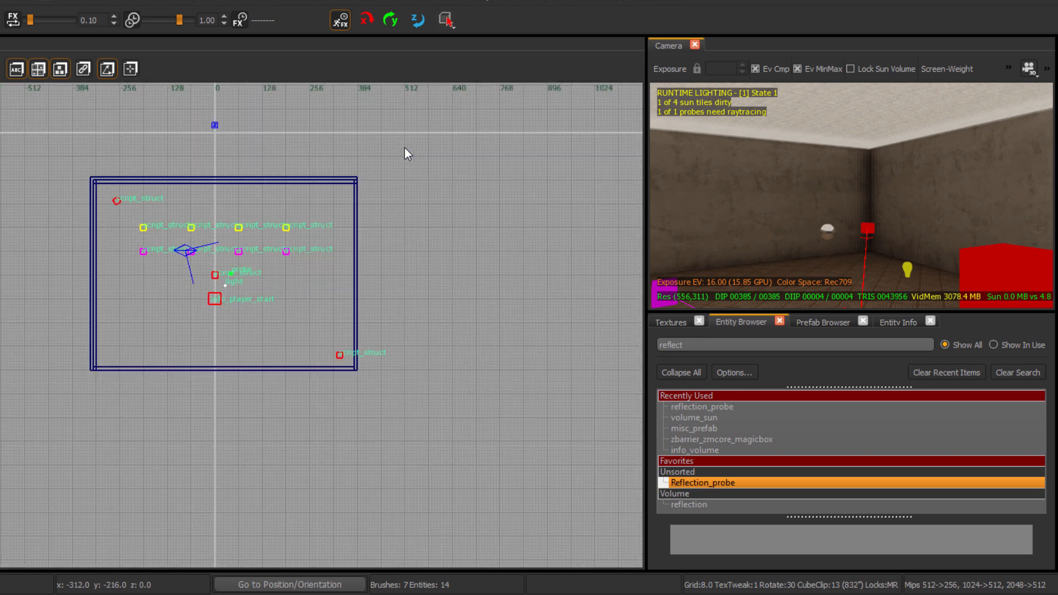
scroll(404, 147, "up", 3)
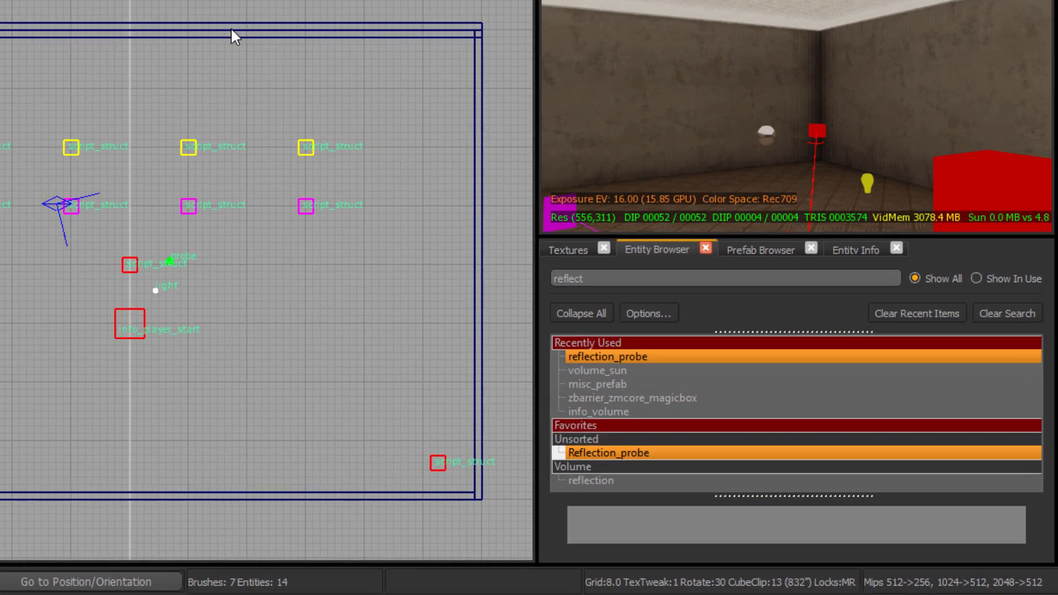
Step: Search the entities for "volume" and pick the volume entity in the Info group
left_click(683, 345)
key("BackSpace")
key("BackSpace")
key("BackSpace")
key("BackSpace")
key("BackSpace")
key("BackSpace")
key("BackSpace")
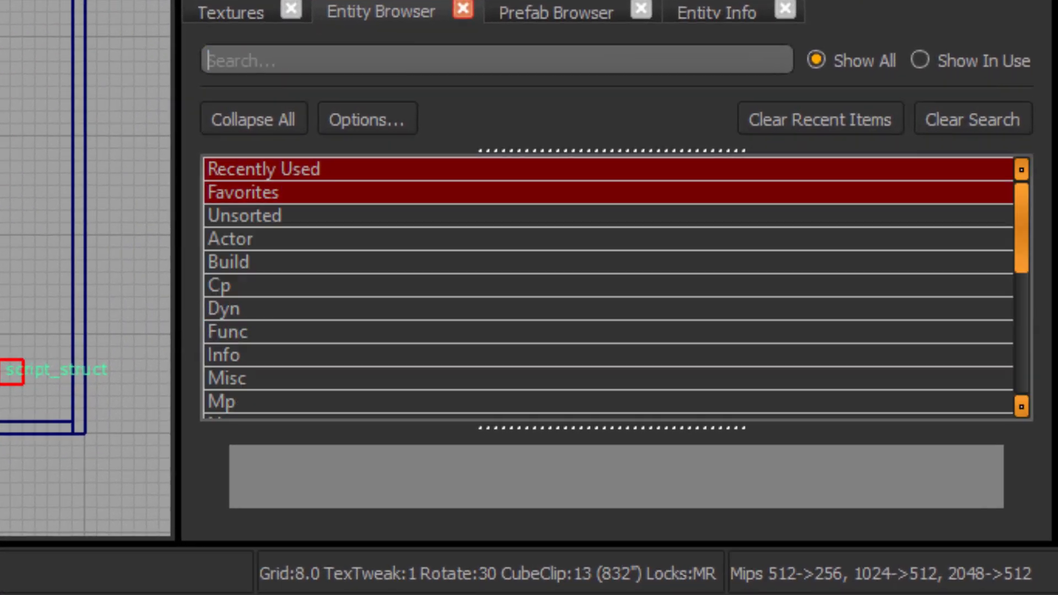
type("volume")
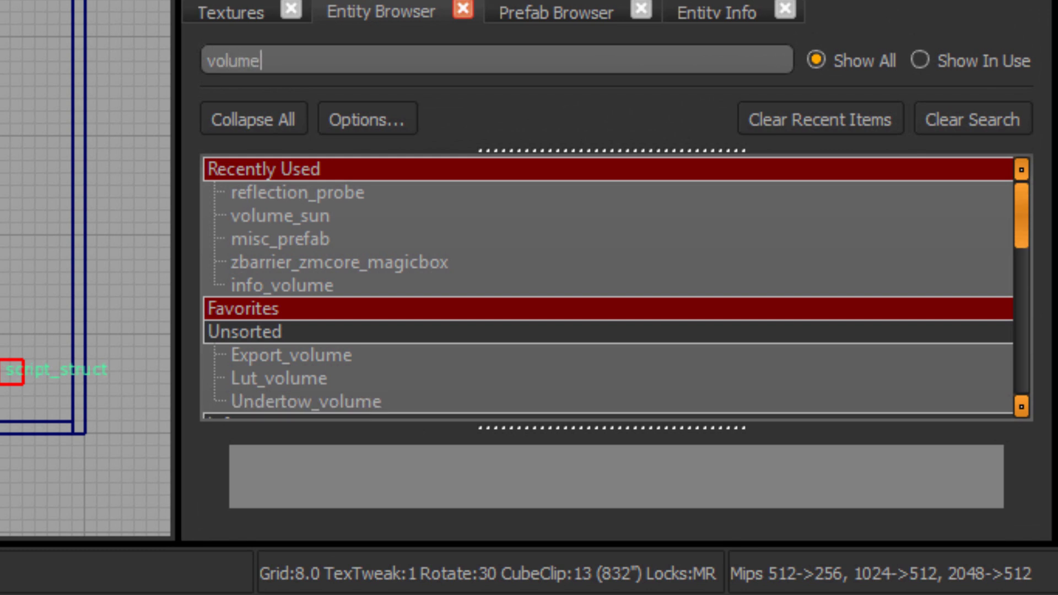
scroll(606, 276, "down", 3)
scroll(606, 284, "down", 6)
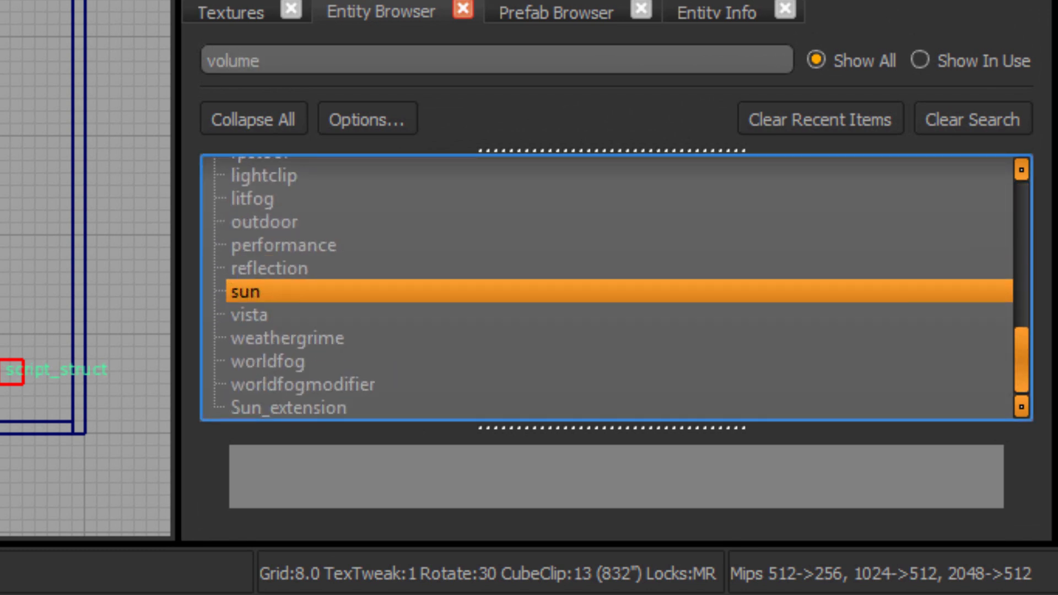
scroll(606, 292, "up", 4)
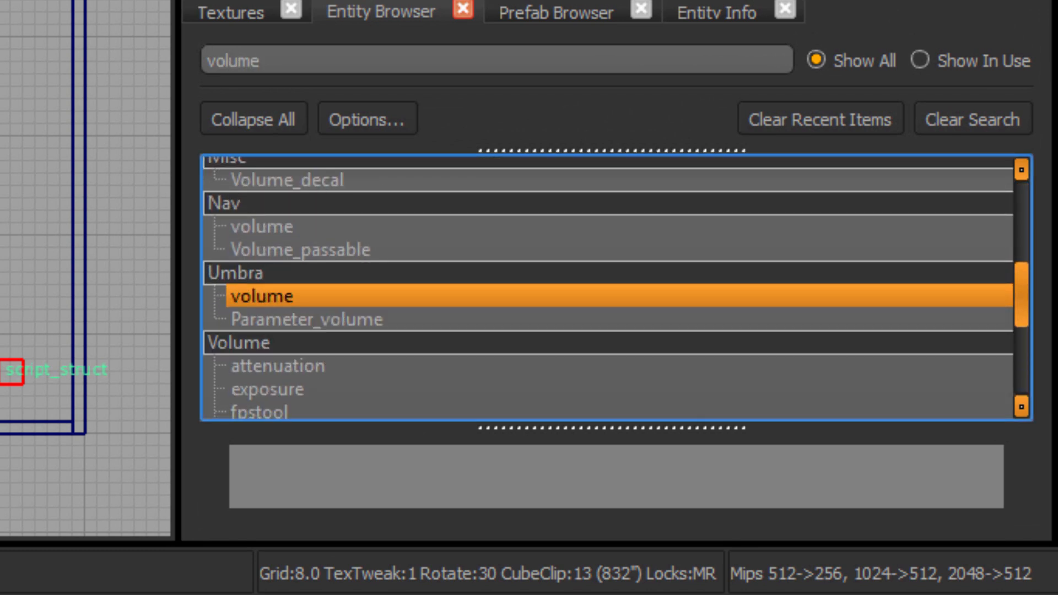
scroll(606, 275, "up", 2)
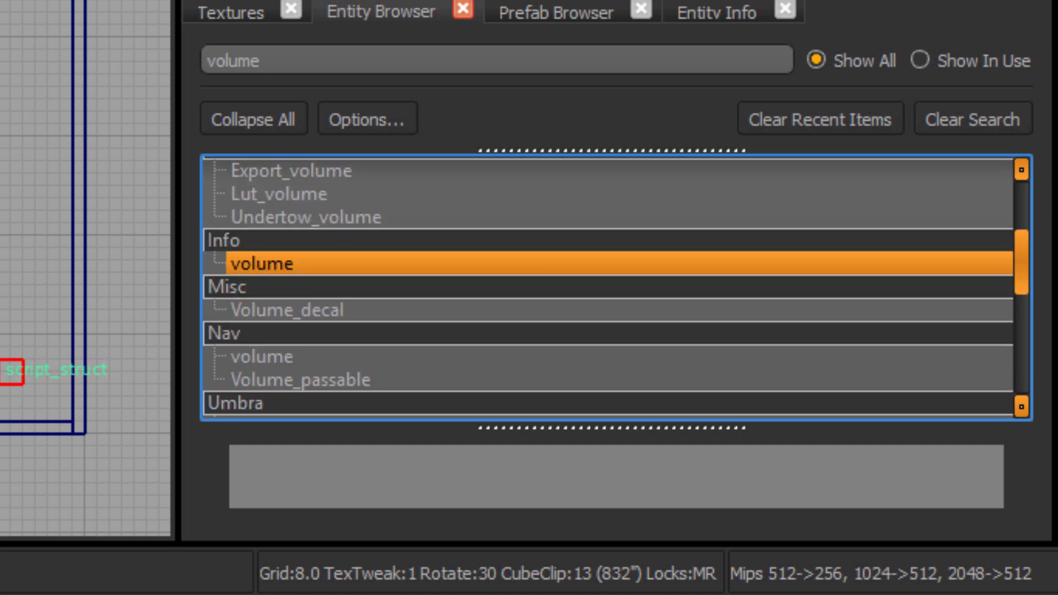
left_click(261, 263)
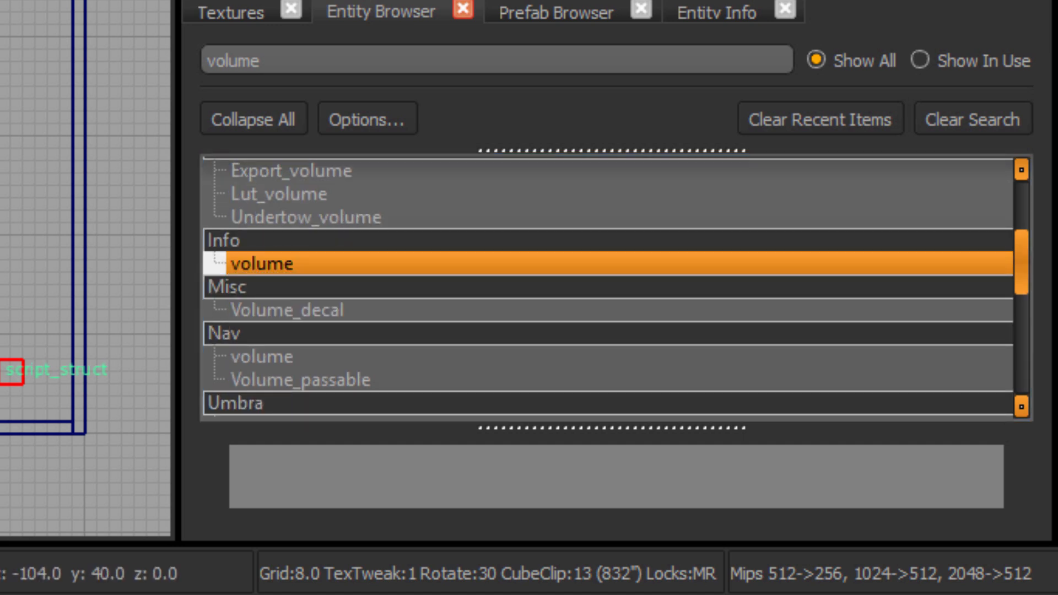
Step: Place an info_volume at X -360, Y -104 and stretch it around the whole room to 768 by 560 units
left_click_drag(93, 154, 88, 152)
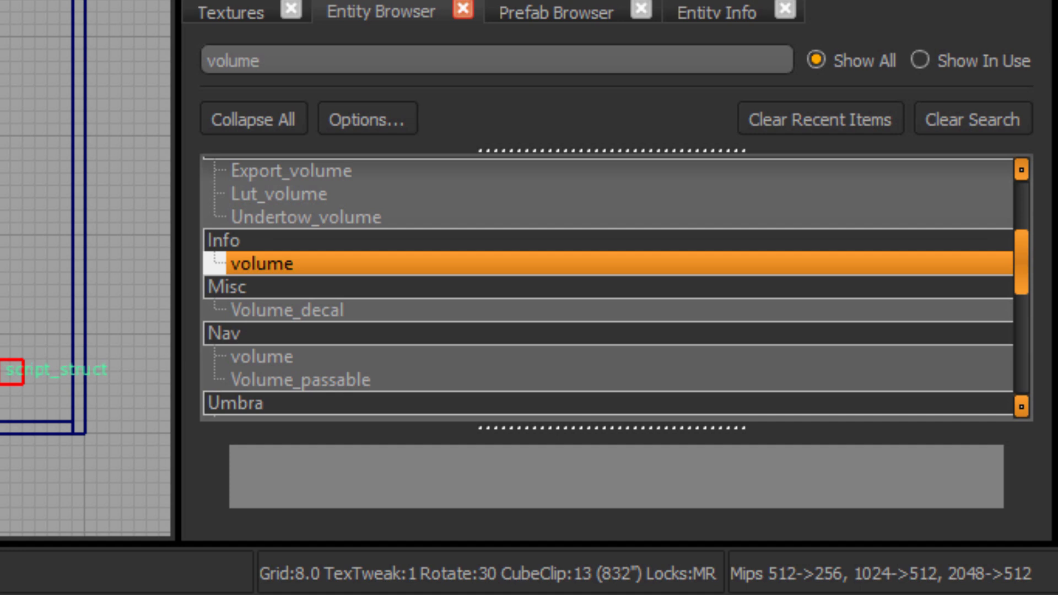
right_click_drag(88, 152, 71, 154)
left_click_drag(70, 153, 52, 142)
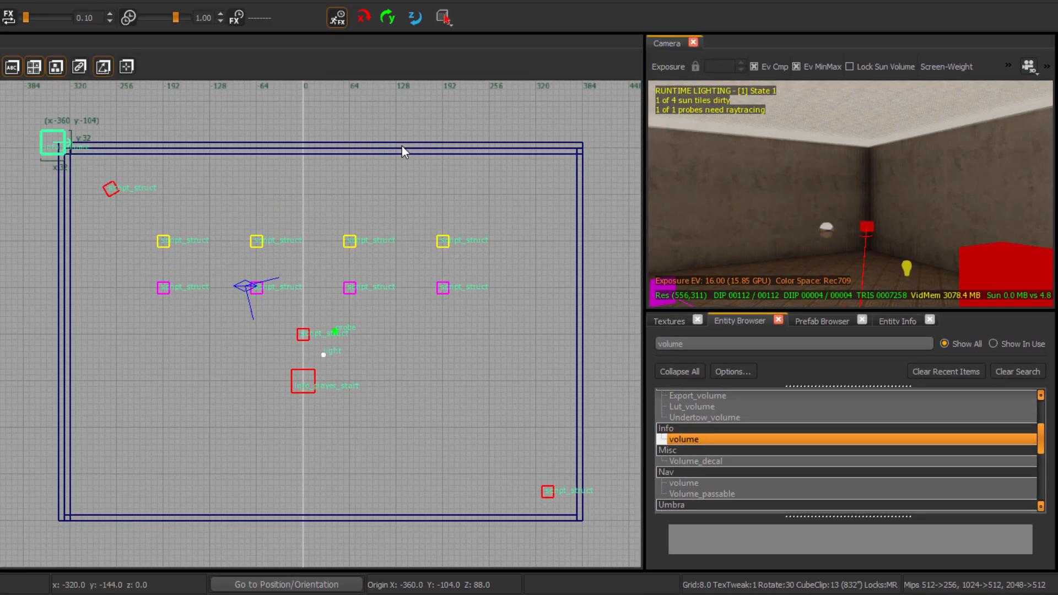
scroll(401, 147, "down", 2)
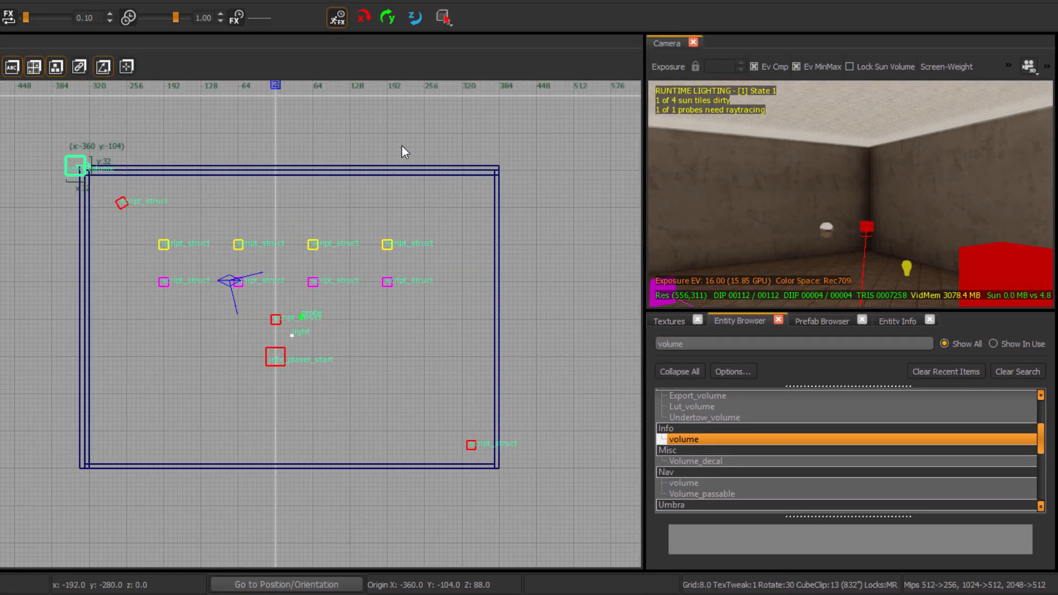
left_click_drag(108, 196, 451, 442)
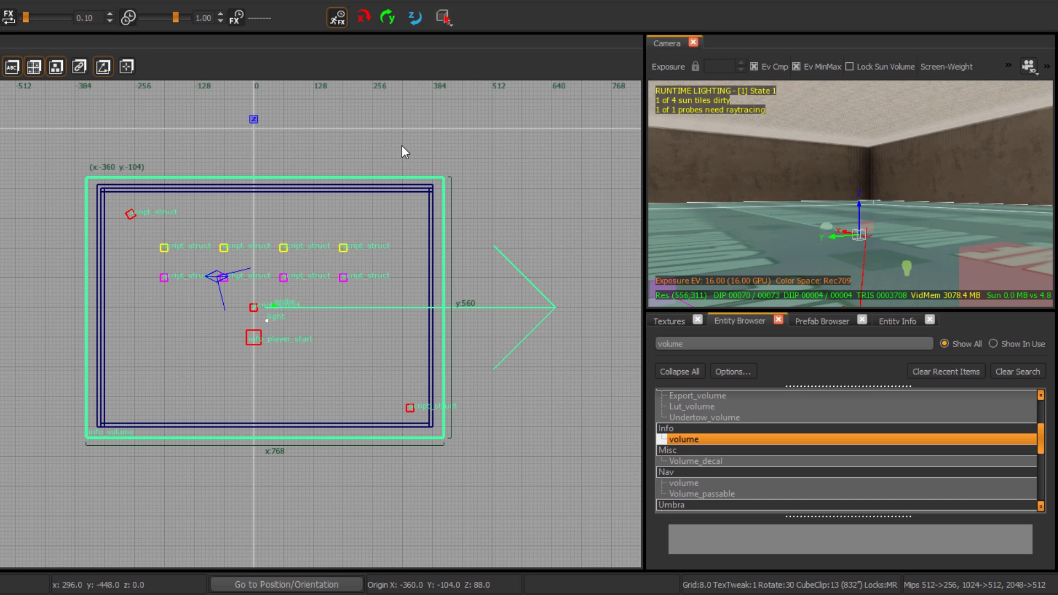
Step: Shrink the info_volume's plan outline to the walls' outer edges, starting at X -336, Y -120 and measuring 720 by 520 units
left_click_drag(381, 159, 381, 159)
left_click_drag(67, 155, 78, 162)
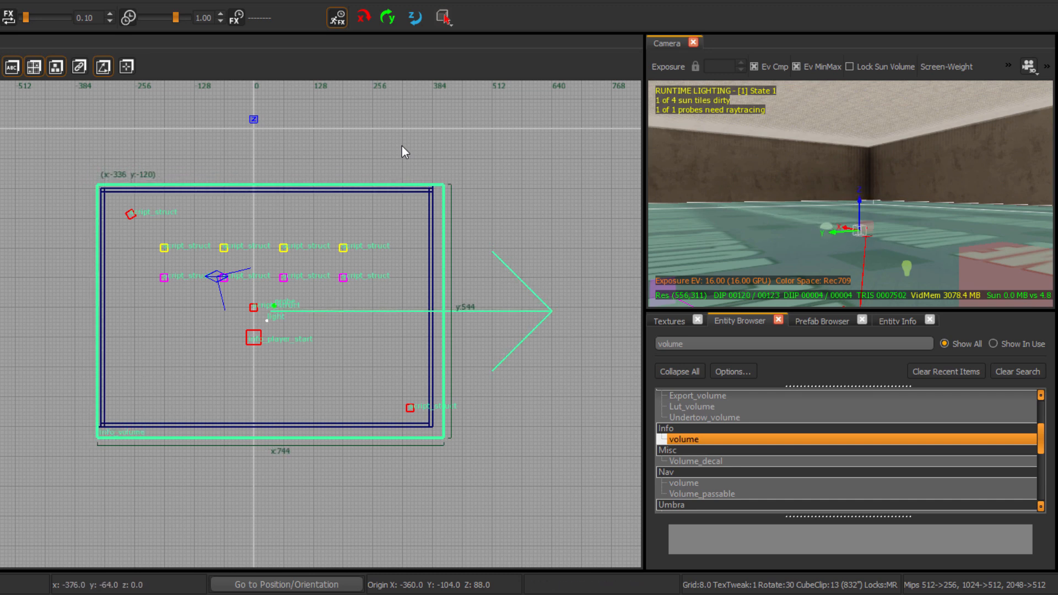
mouse_move(477, 453)
left_mouse_down()
mouse_move(458, 434)
mouse_move(466, 441)
left_mouse_up()
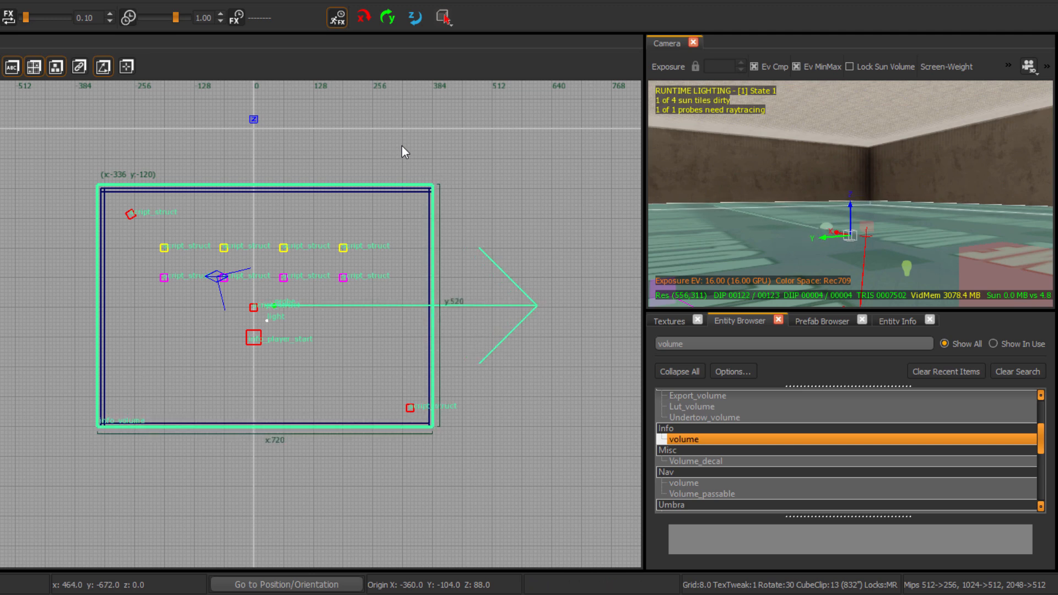
Step: Fit the info_volume's height to the room in the side view, making it 192 units tall
key("ctrl+Tab")
left_click_drag(258, 306, 262, 263)
left_click_drag(262, 337, 262, 375)
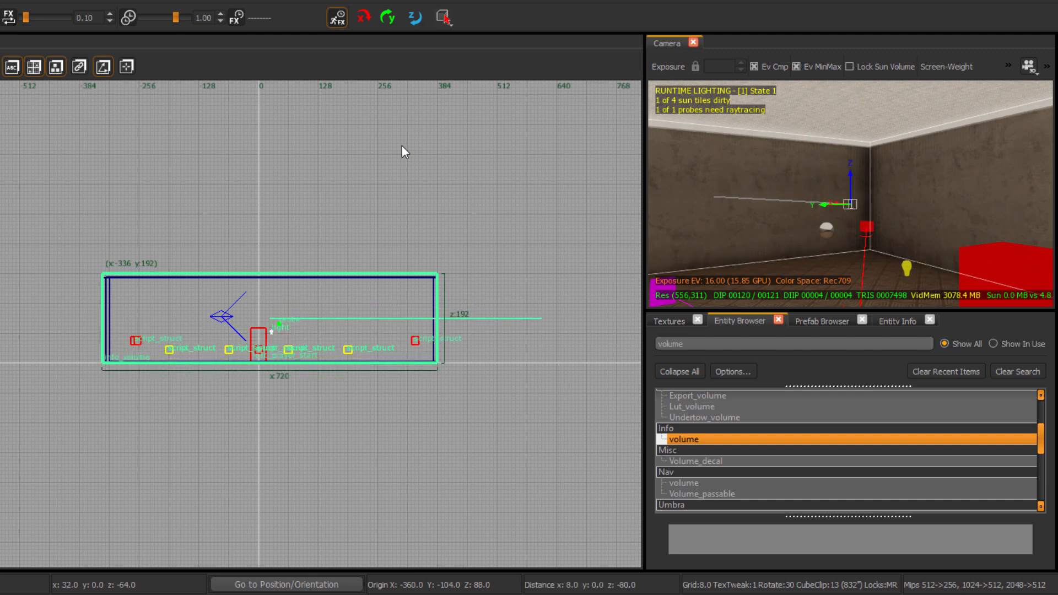
Step: Expand the info_volume 8 units past the room on all four sides in the side view, to 736 by 208 units
mouse_move(826, 198)
right_mouse_down()
mouse_move(860, 199)
mouse_move(838, 198)
right_mouse_up()
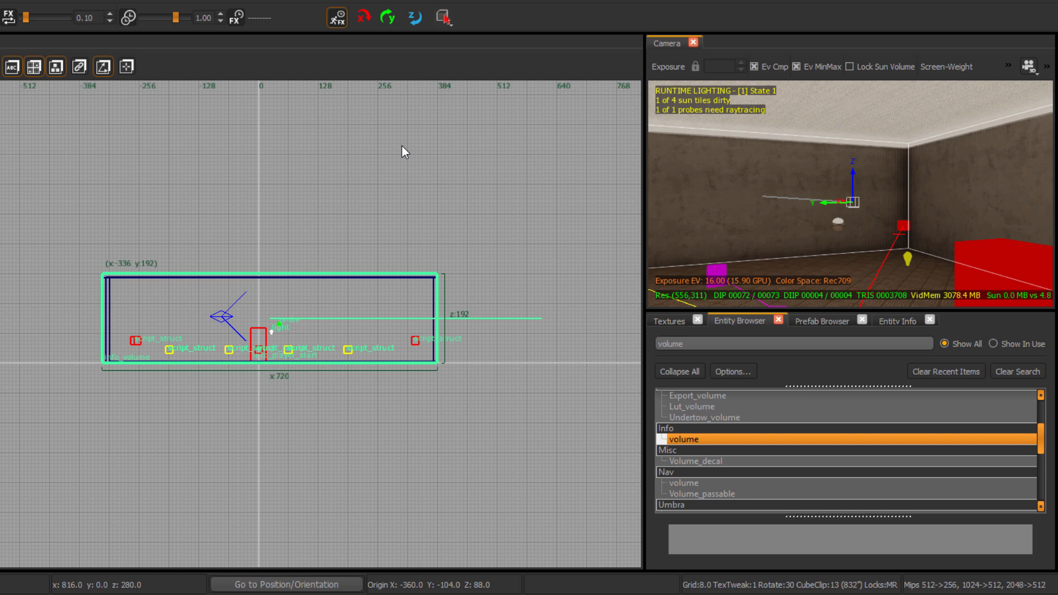
left_click_drag(95, 314, 91, 314)
left_click_drag(120, 265, 121, 261)
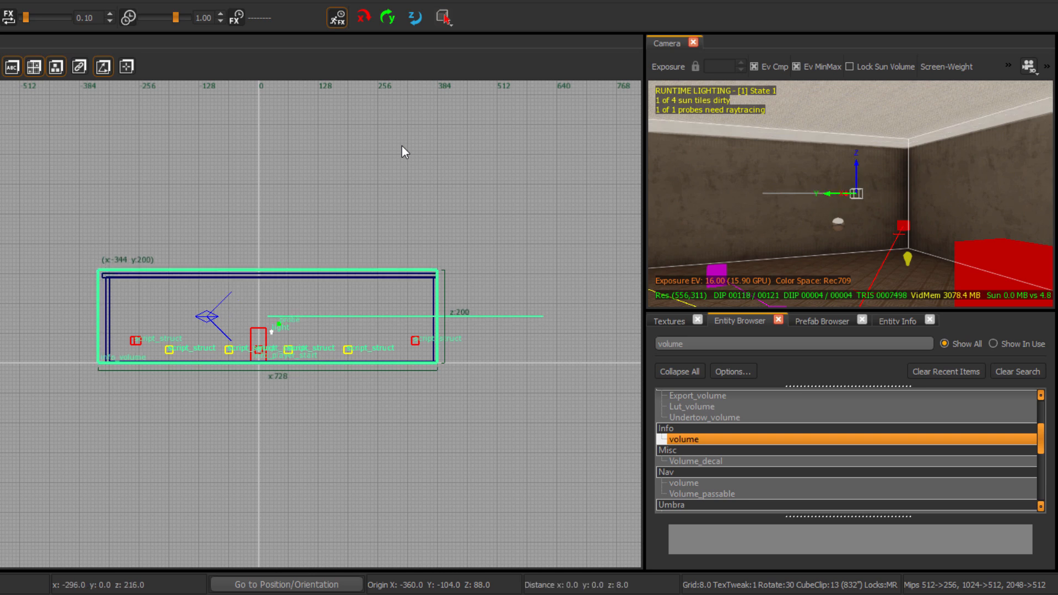
left_click_drag(478, 311, 483, 311)
left_click_drag(389, 382, 389, 386)
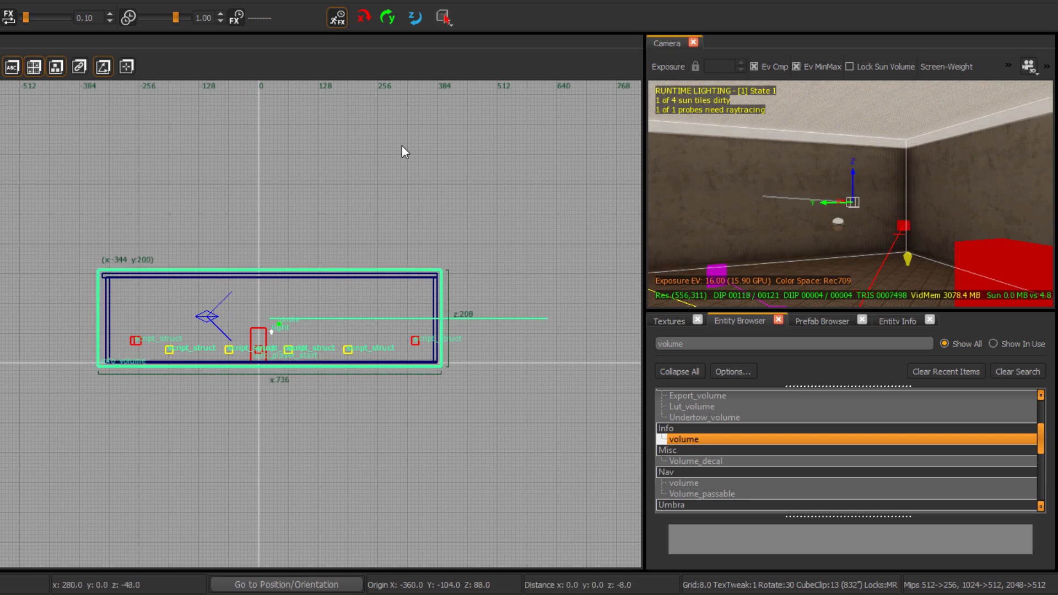
Step: Check the info_volume's fit around the room in the side and top views
key("Escape")
right_click_drag(842, 199, 851, 237)
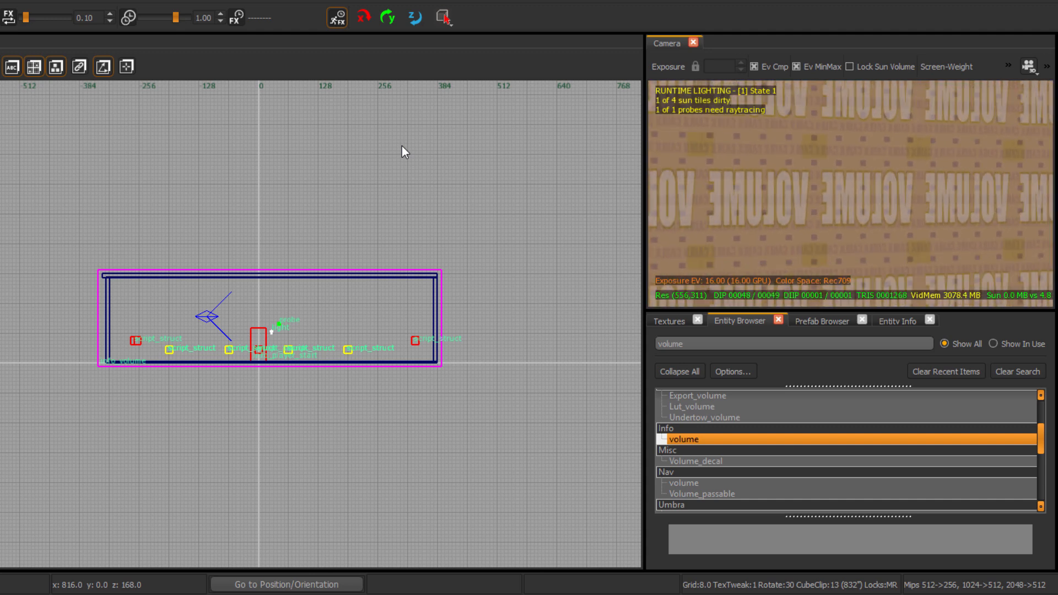
left_click(850, 195, "shift")
key("ctrl+Tab")
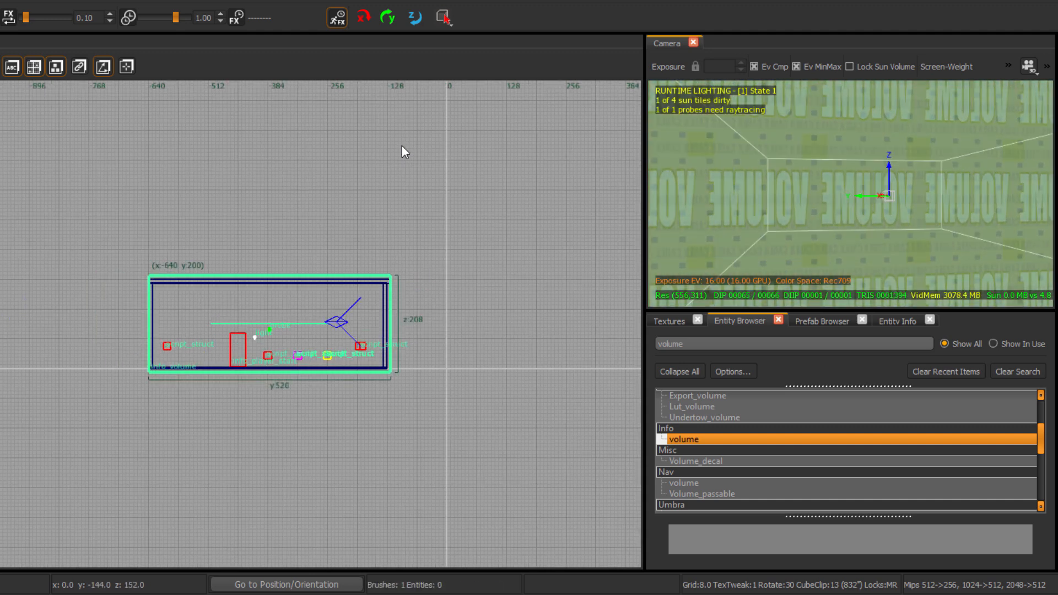
key("ctrl+Tab")
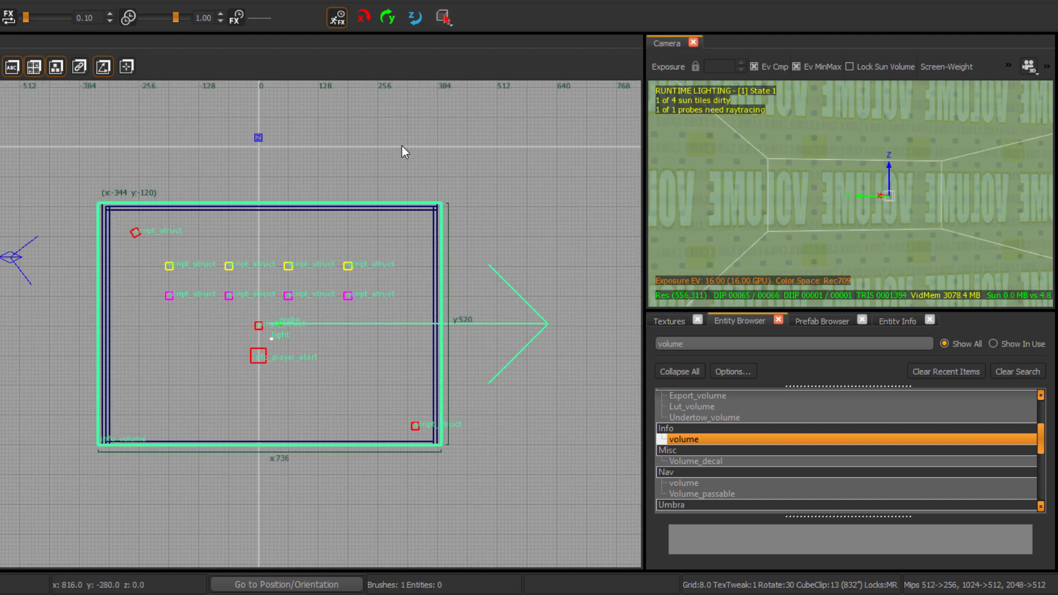
mouse_move(850, 195)
right_mouse_down()
mouse_move(871, 179)
mouse_move(882, 187)
right_mouse_up()
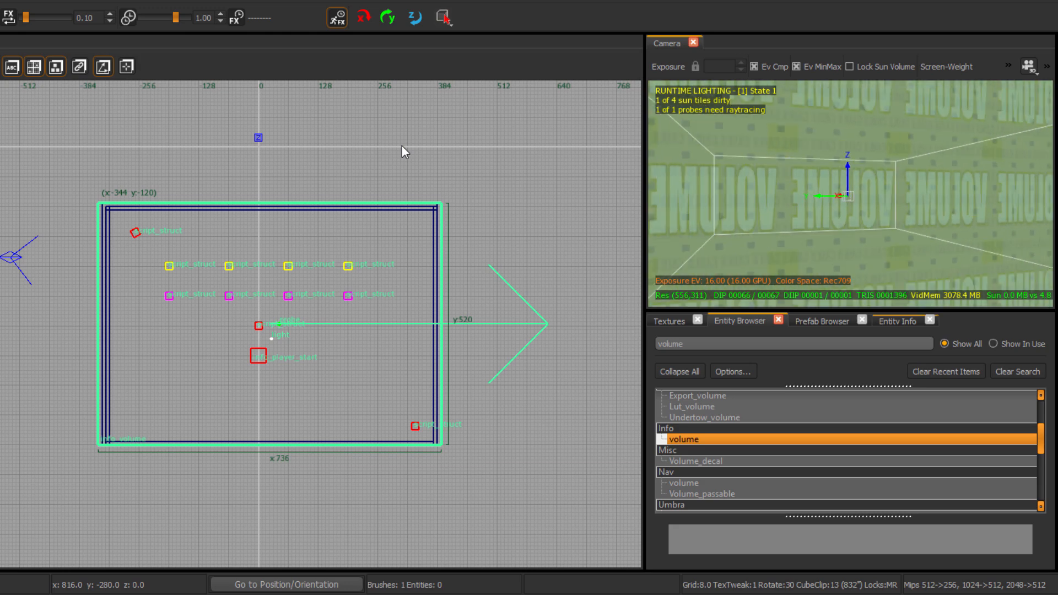
Step: Set the info_volume's targetname to start_zone
left_click(897, 321)
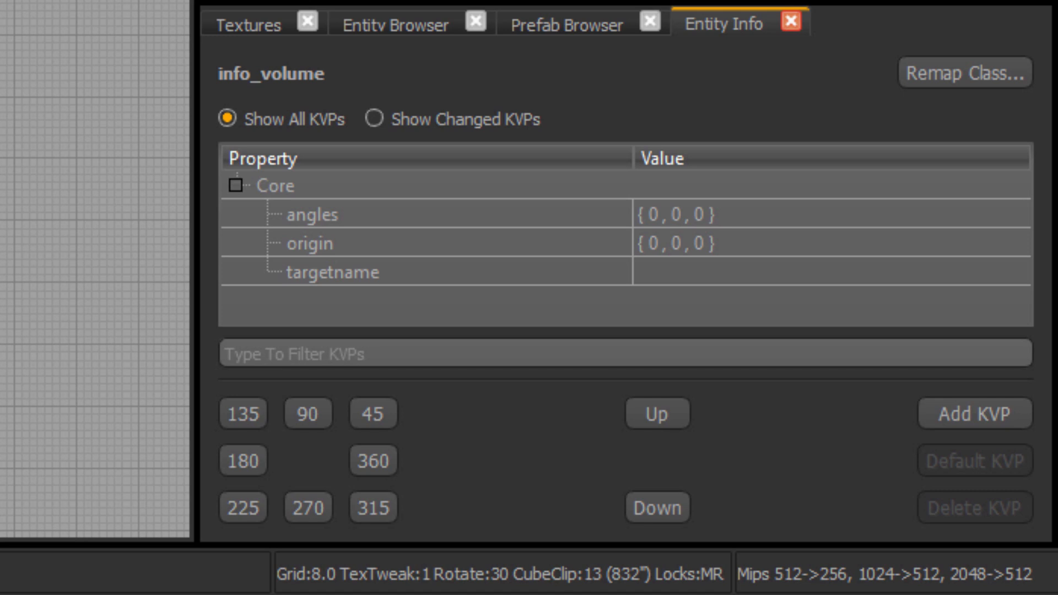
left_click(831, 271)
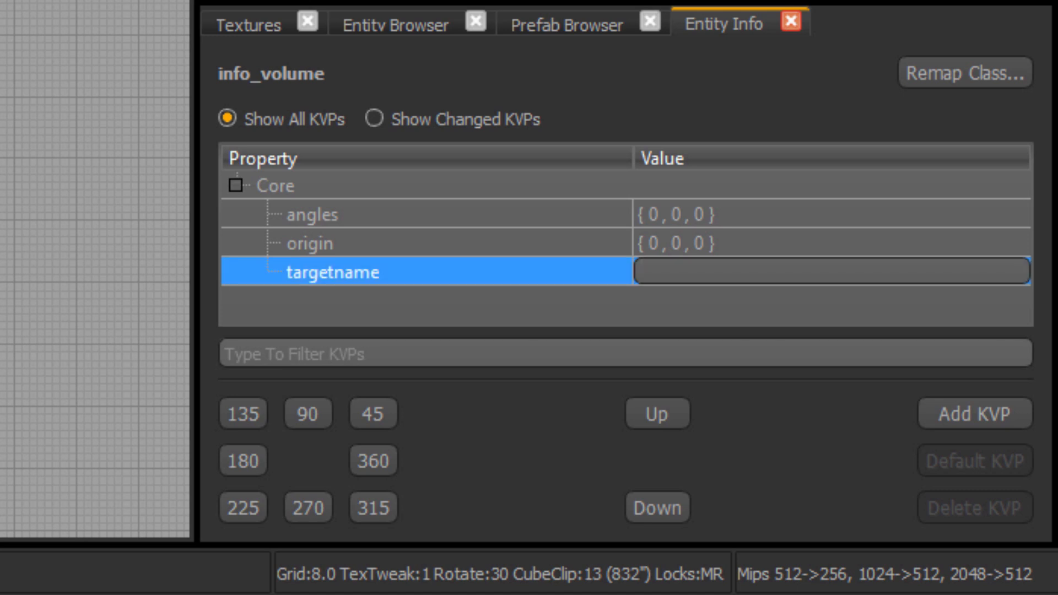
type("start_zone")
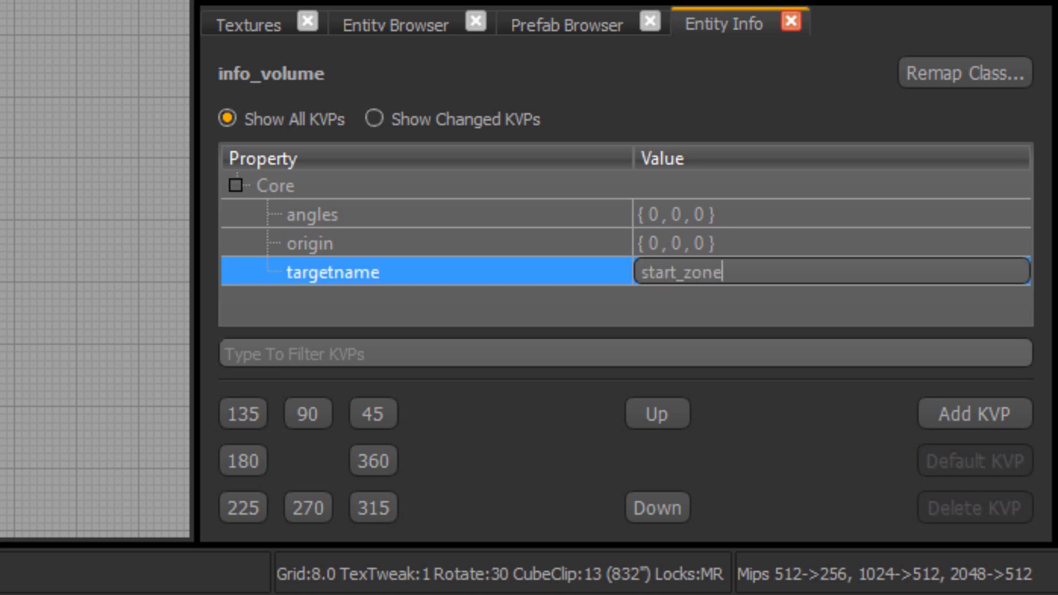
key("Return")
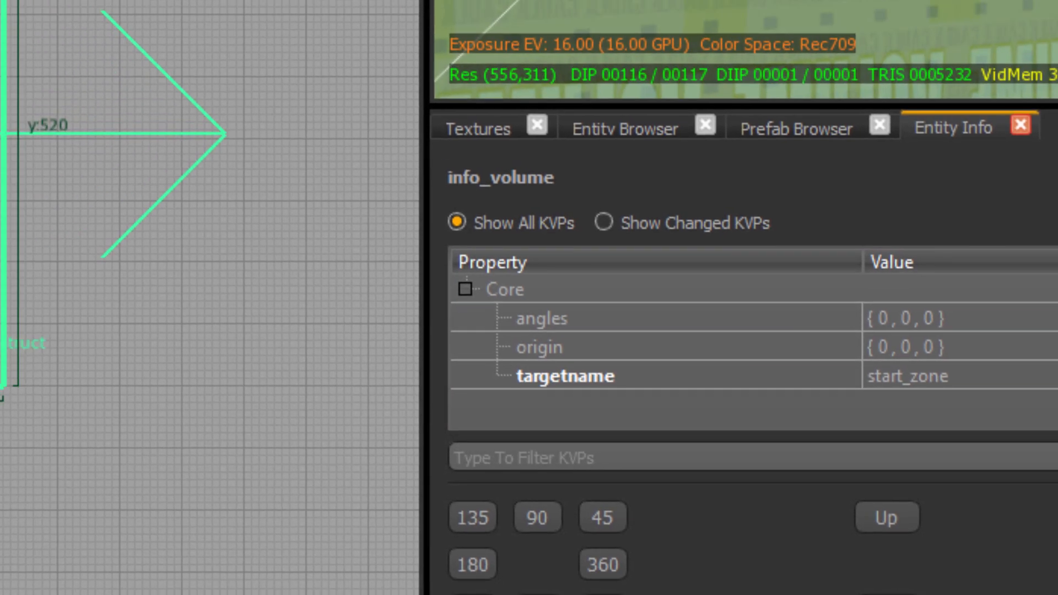
Step: Add a script_noteworthy property with the value player_volume to the info_volume
left_click(974, 413)
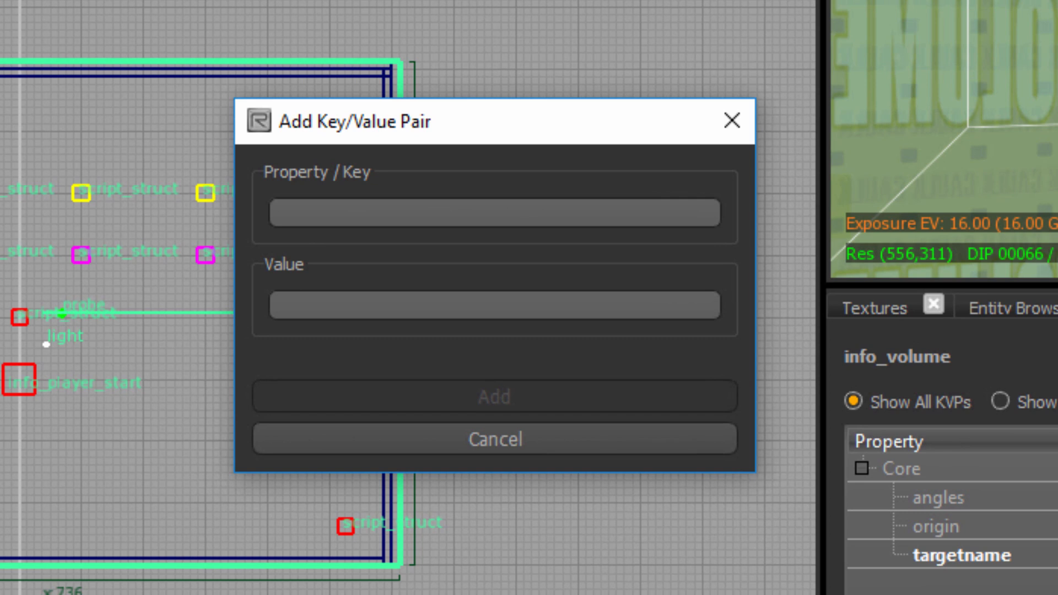
type("script_n")
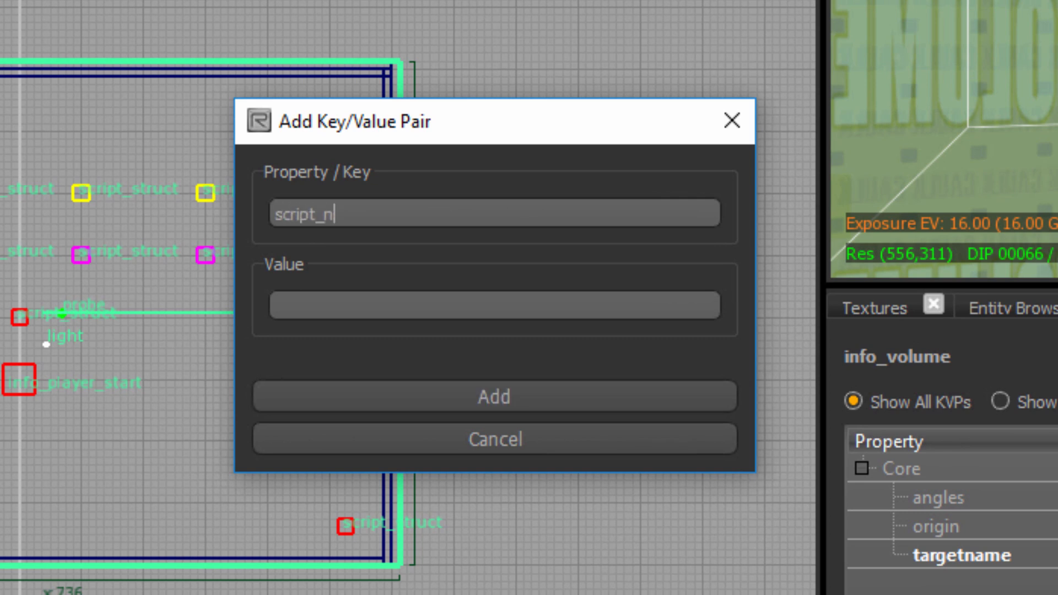
type("oteworthy")
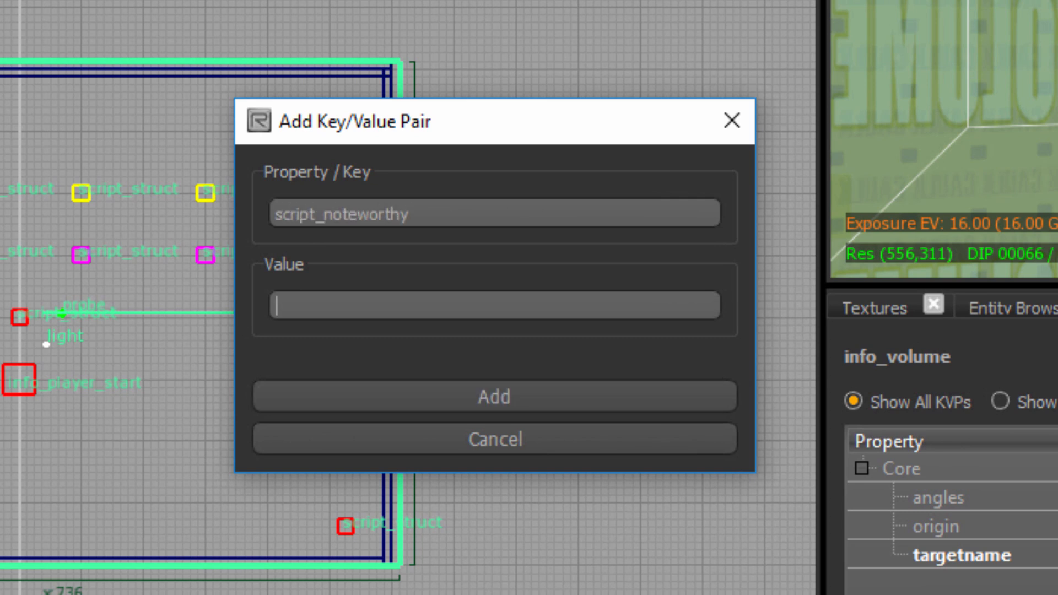
type("player_volume")
key("Return")
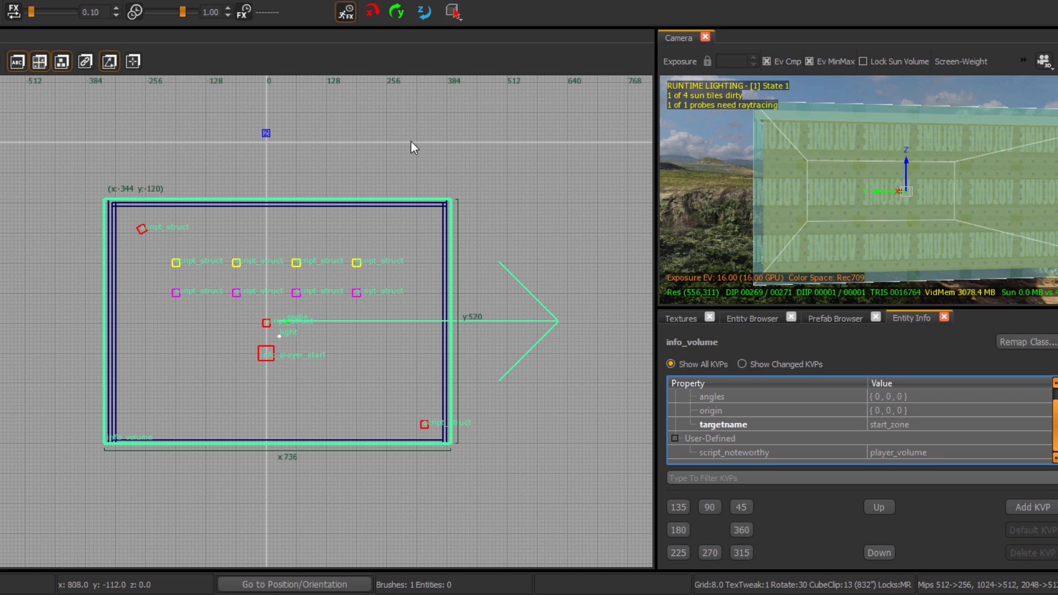
Step: Look over the room's interior and review the info_volume's properties from outside the room
key("w")
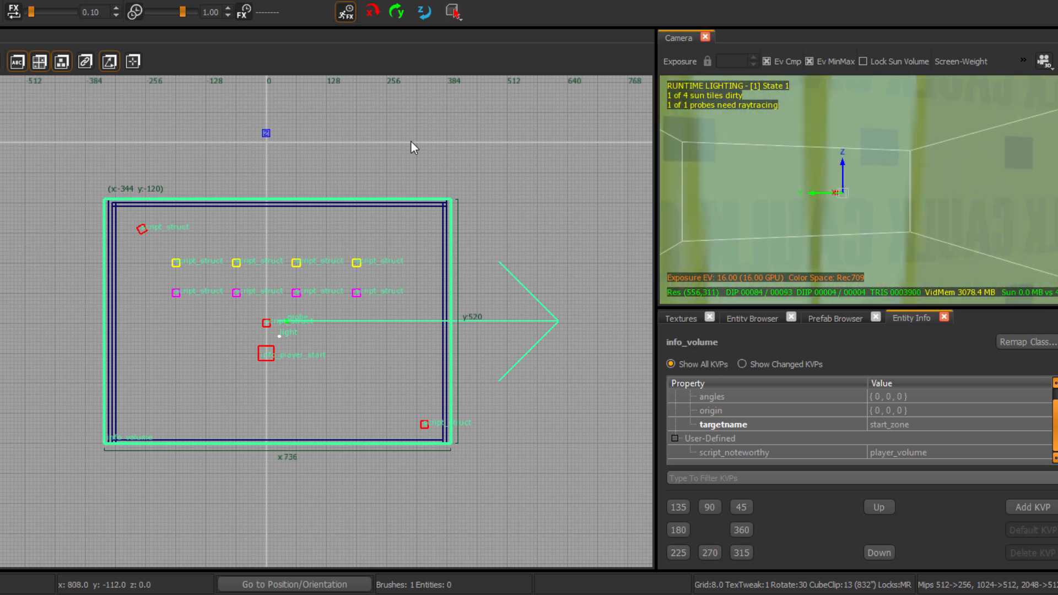
key("w")
key("Escape")
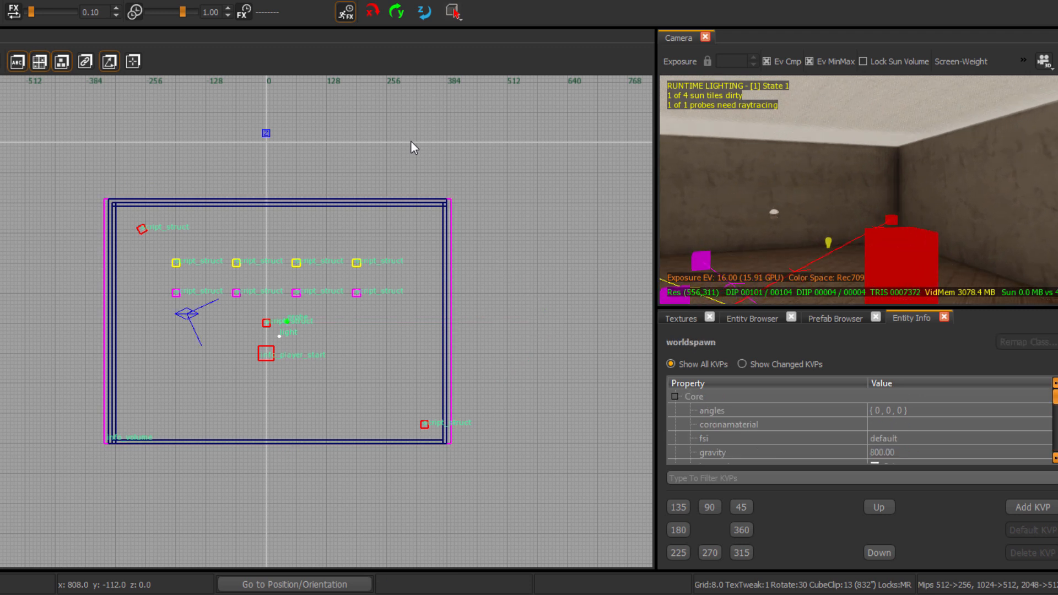
key("w")
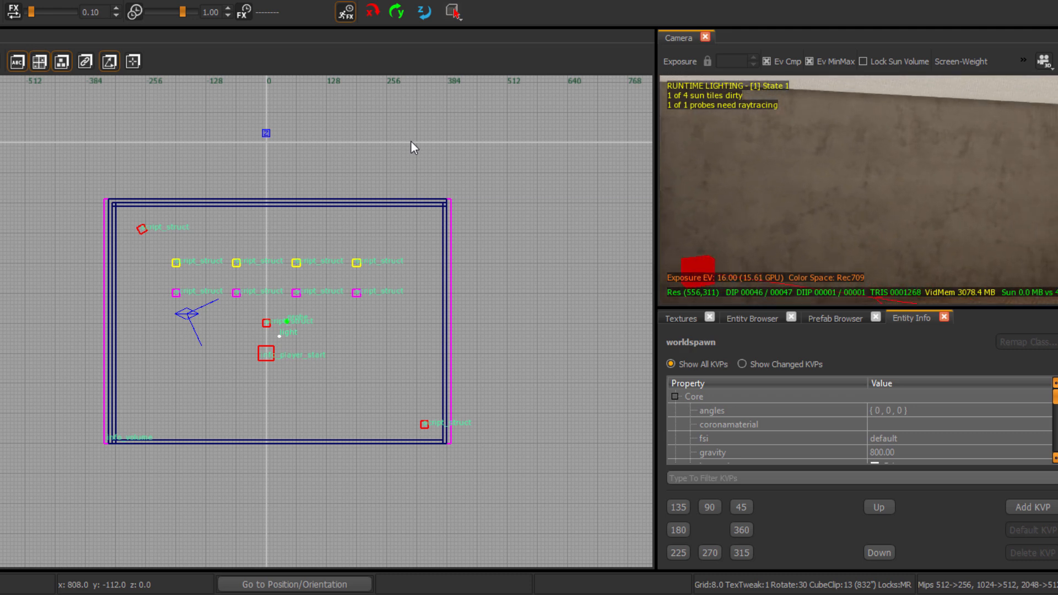
key("s")
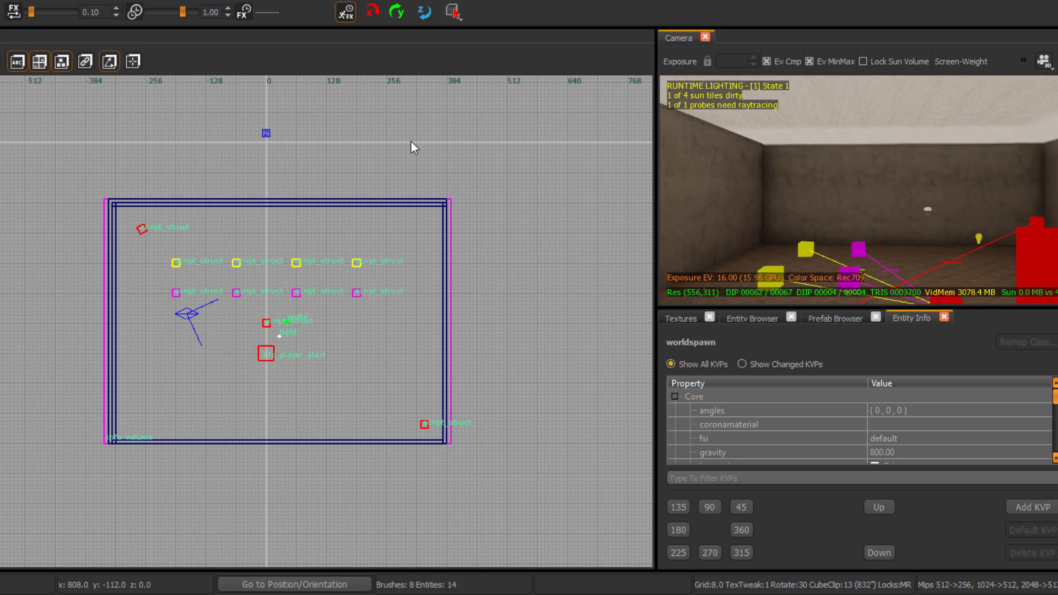
key("s")
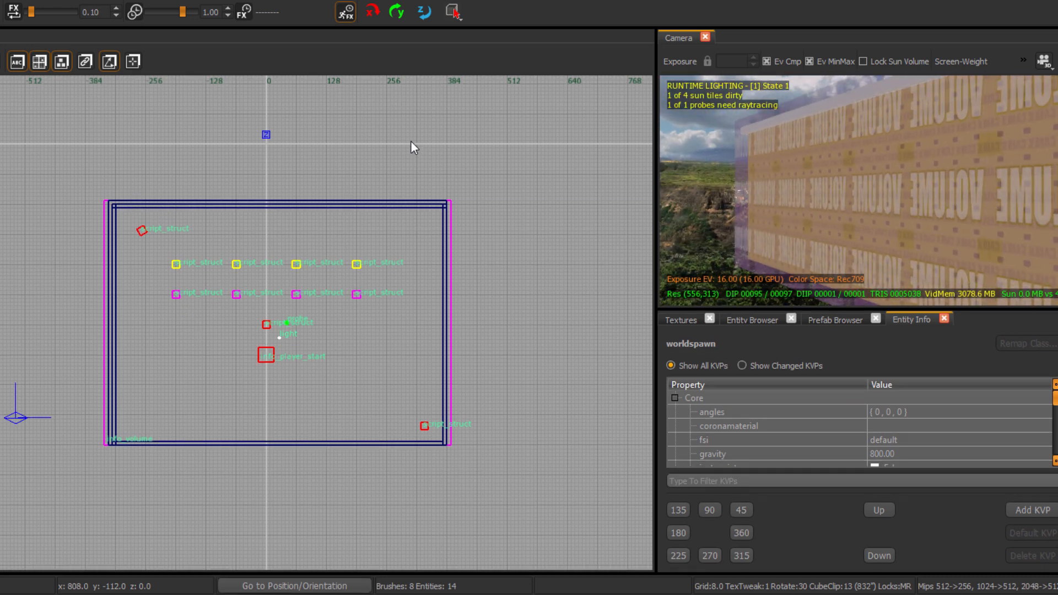
left_click(863, 190, "shift")
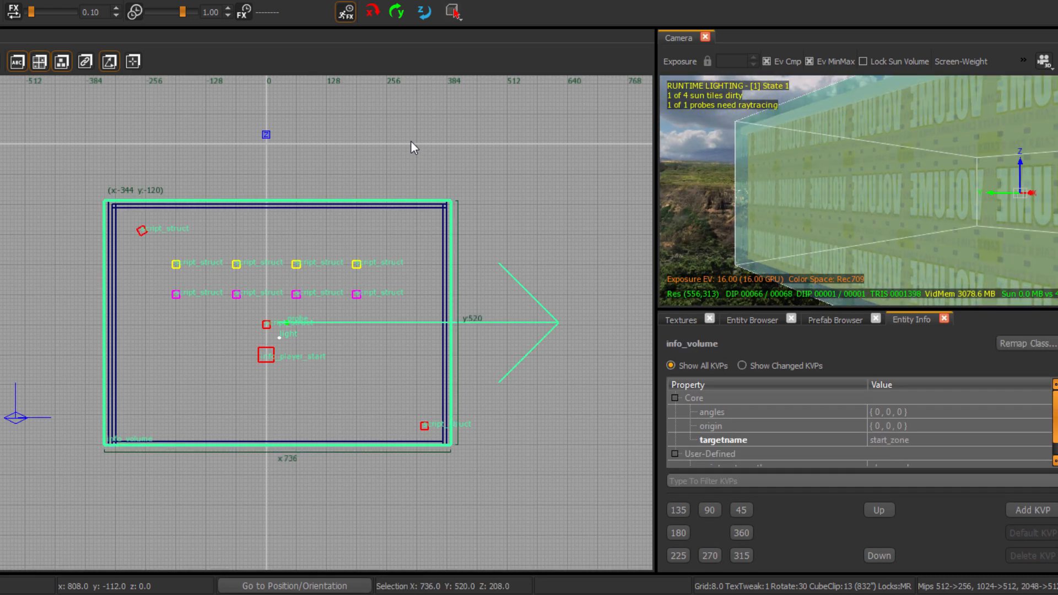
scroll(859, 427, "down", 1)
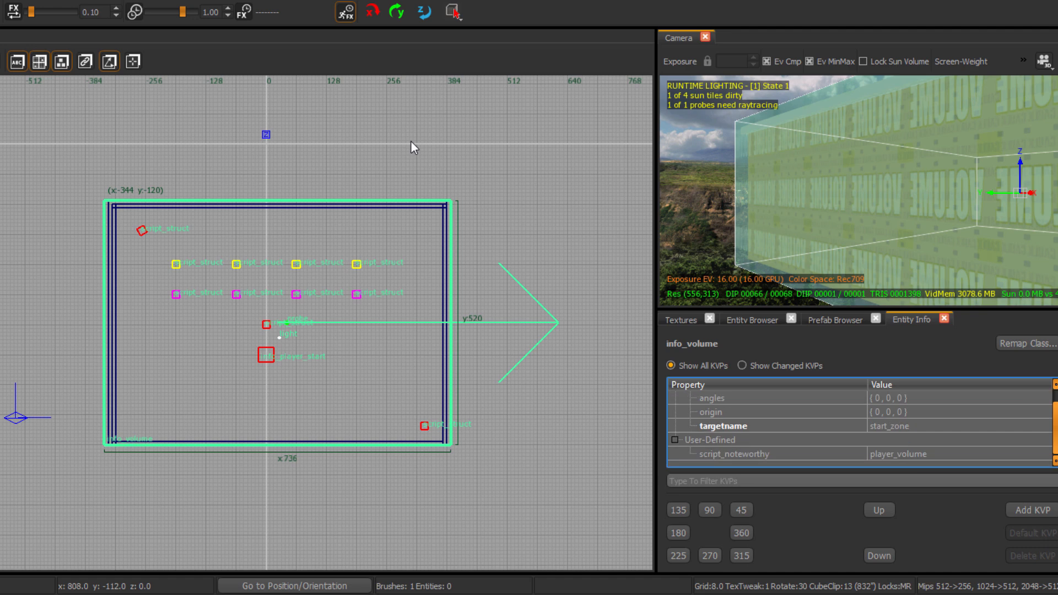
key("Escape")
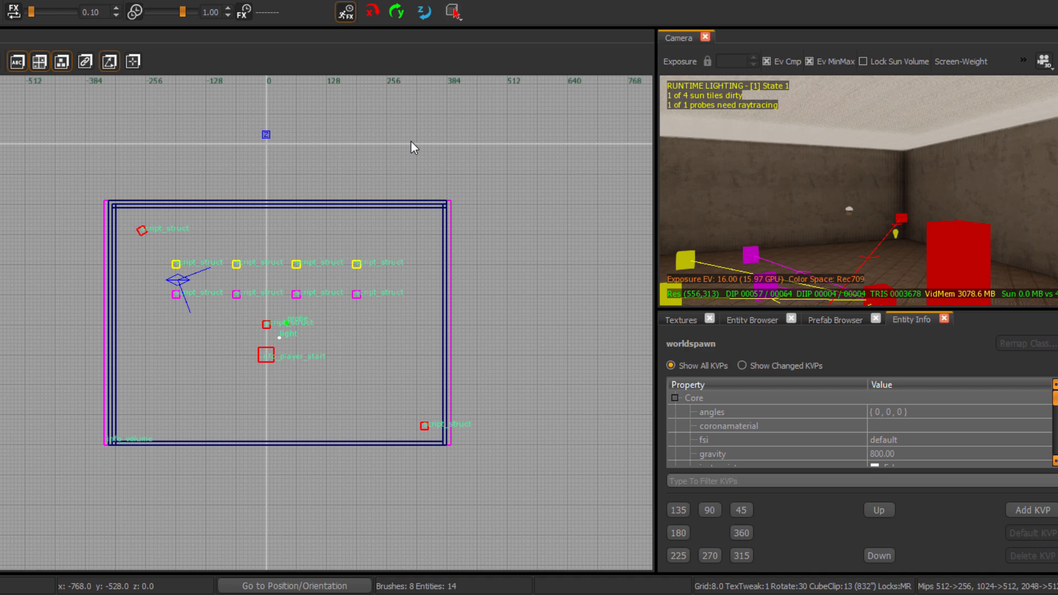
Step: Switch to the Mod Tools Launcher and build zm_yt with Full compile, Medium light, Link and Run enabled
key("alt+Tab")
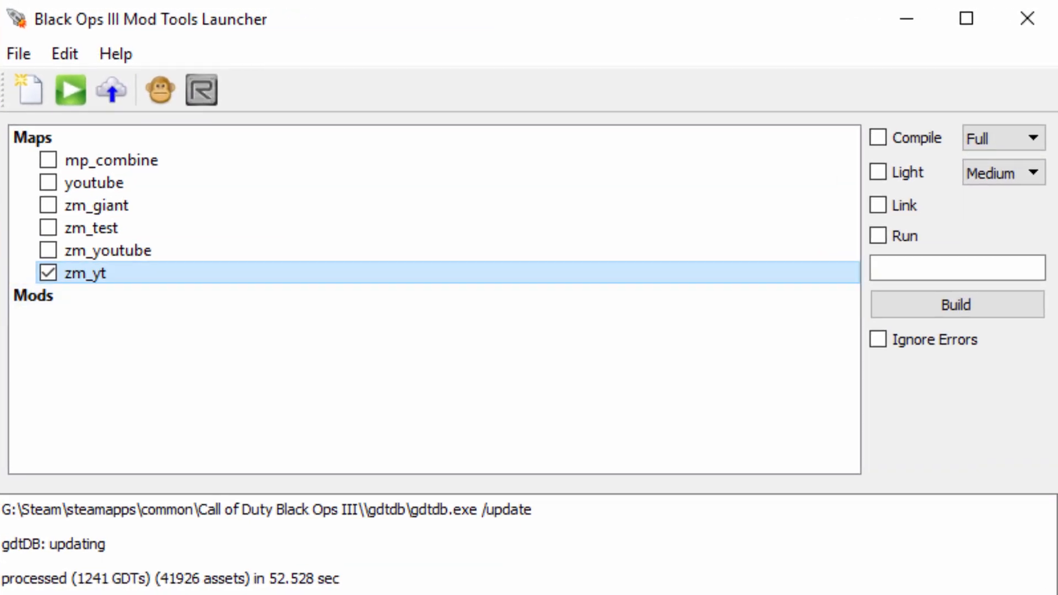
left_click(877, 137)
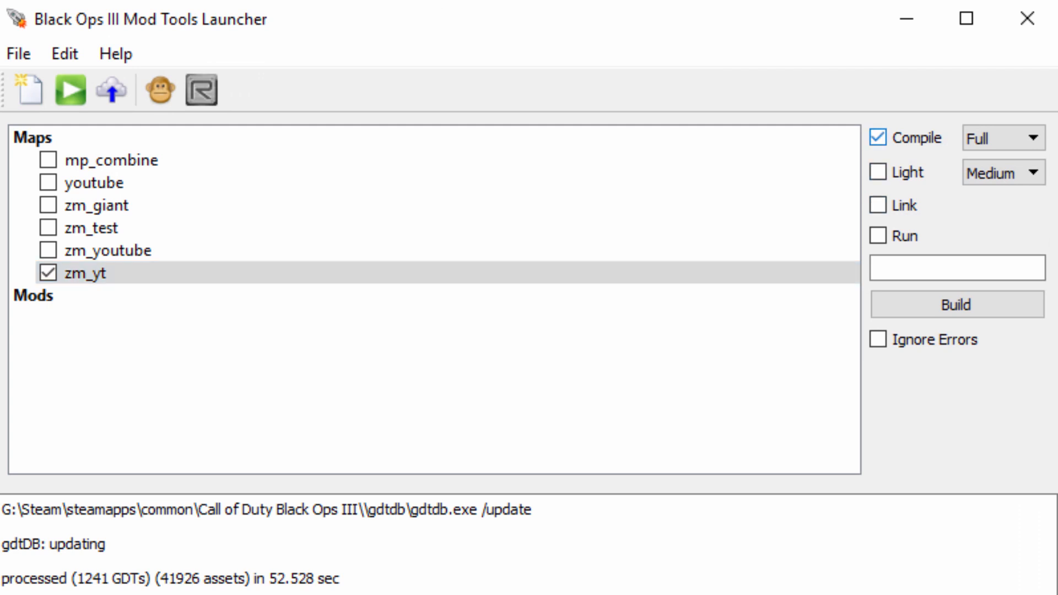
left_click(878, 172)
left_click(878, 205)
left_click(877, 235)
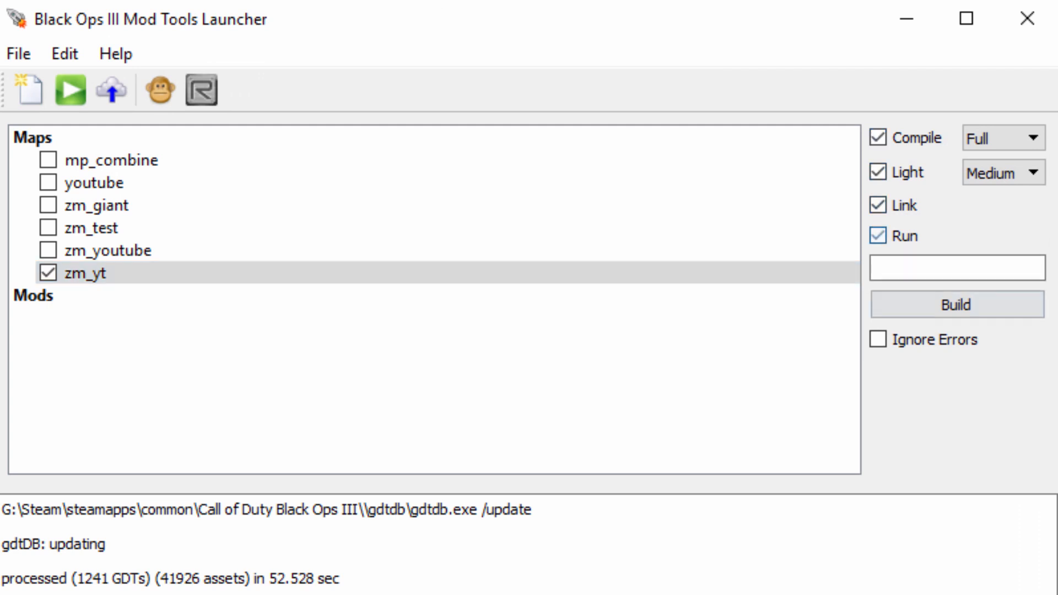
left_click(1003, 138)
left_click(983, 174)
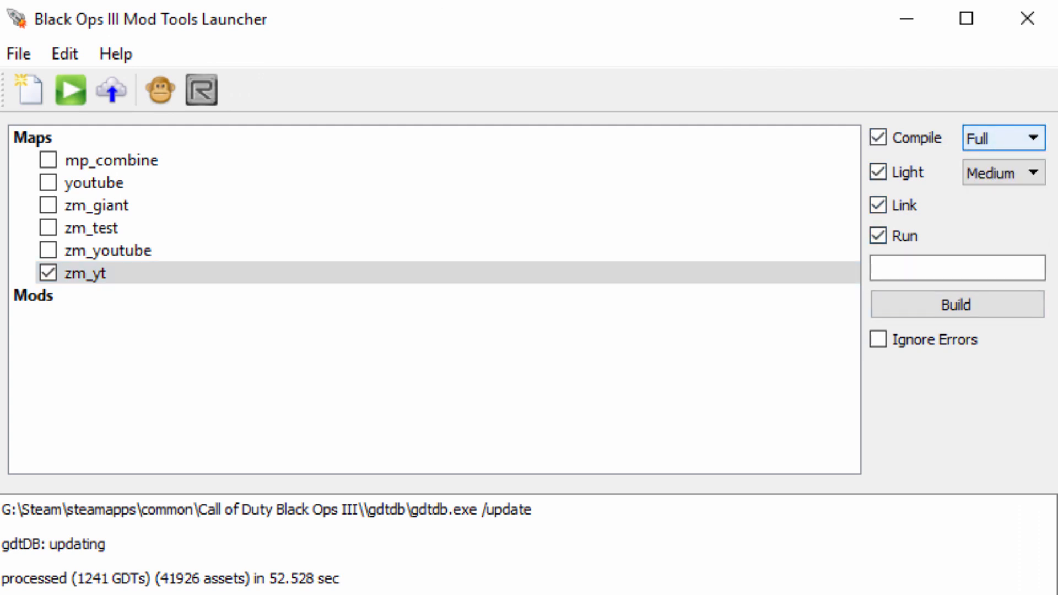
left_click(1003, 172)
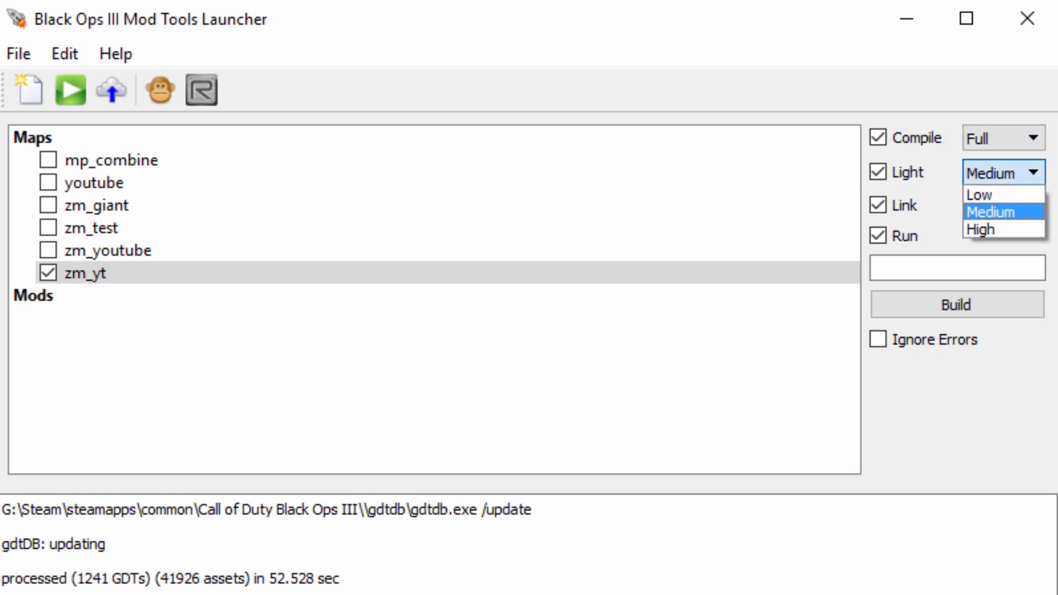
left_click(989, 212)
left_click(956, 304)
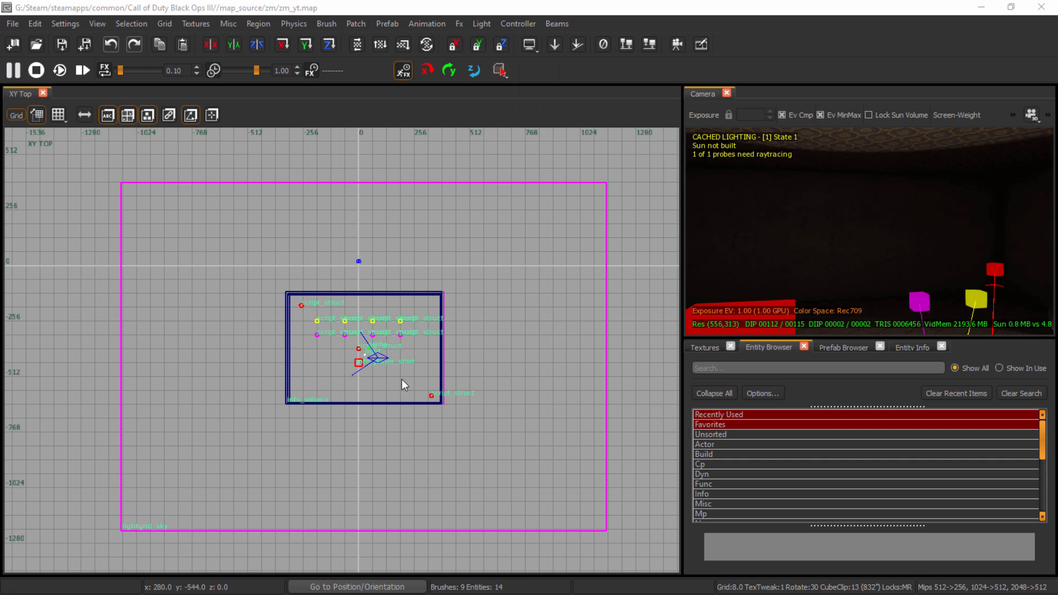
Step: Examine the room's layout and interior in the zm_yt map, then its surroundings
scroll(401, 379, "up", 6)
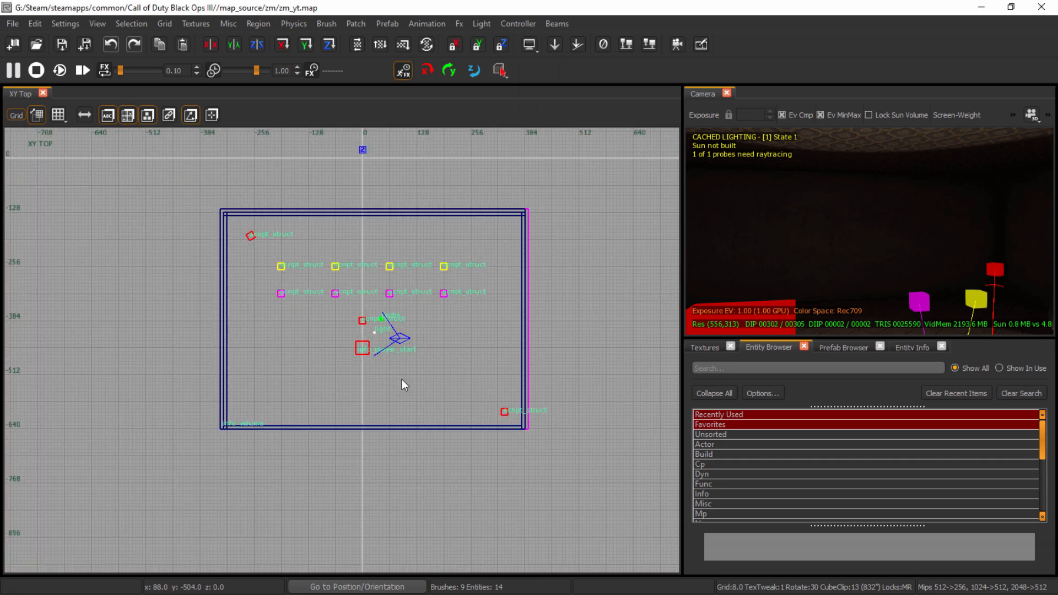
right_click_drag(402, 379, 377, 457)
scroll(401, 379, "up", 1)
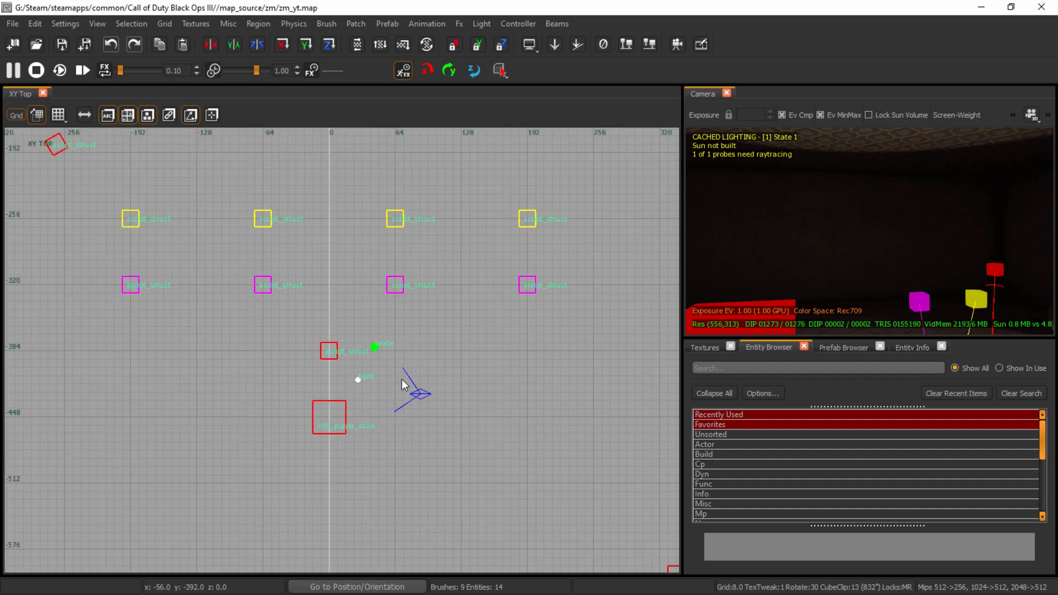
mouse_move(859, 237)
right_mouse_down()
mouse_move(825, 253)
mouse_move(826, 181)
mouse_move(837, 165)
mouse_move(835, 265)
mouse_move(903, 251)
mouse_move(903, 228)
right_mouse_up()
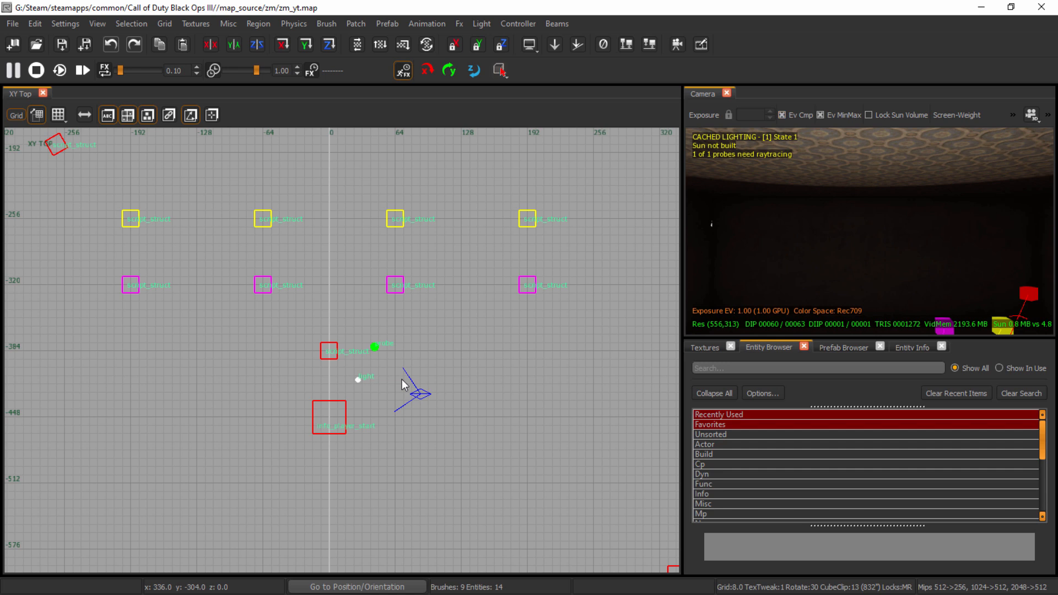
mouse_move(904, 229)
right_mouse_down()
mouse_move(788, 228)
mouse_move(926, 229)
mouse_move(716, 229)
mouse_move(953, 223)
mouse_move(925, 229)
right_mouse_up()
key("s")
key("w")
key("s")
key("w")
Step: Shrink the lightgrid_sky volume to 520 units along Y so both ends line up with the room's outer walls
left_click(925, 230, "shift")
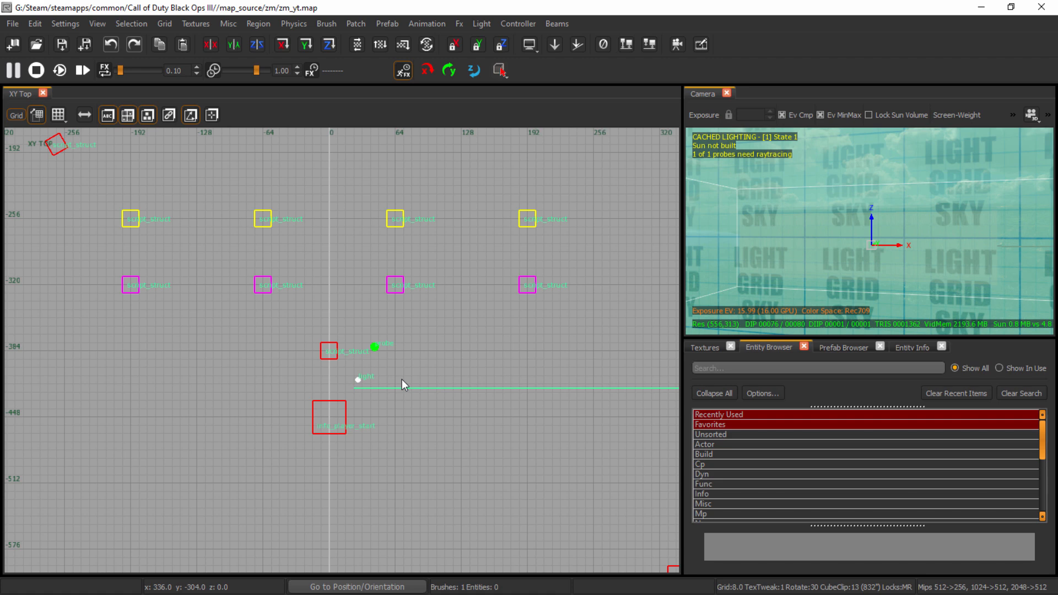
right_click_drag(588, 328, 470, 339)
scroll(470, 338, "down", 5)
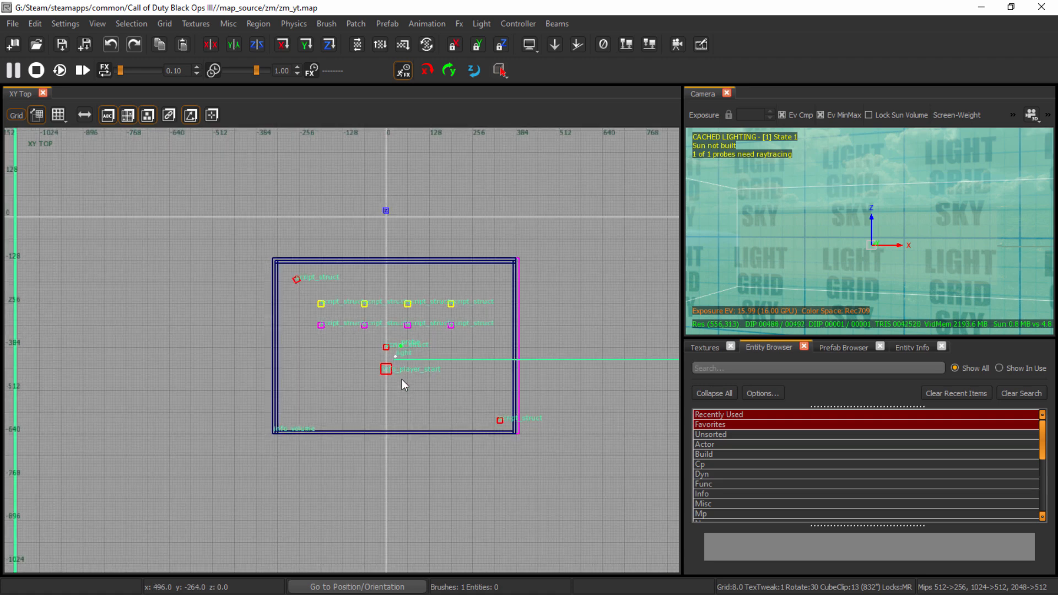
key("ctrl+Tab")
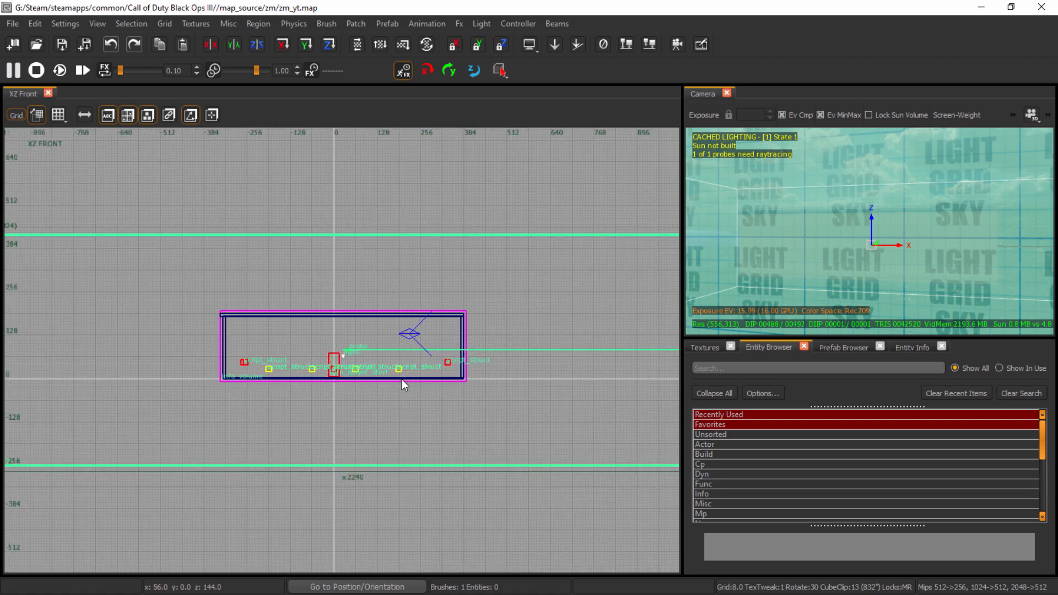
key("ctrl+Tab")
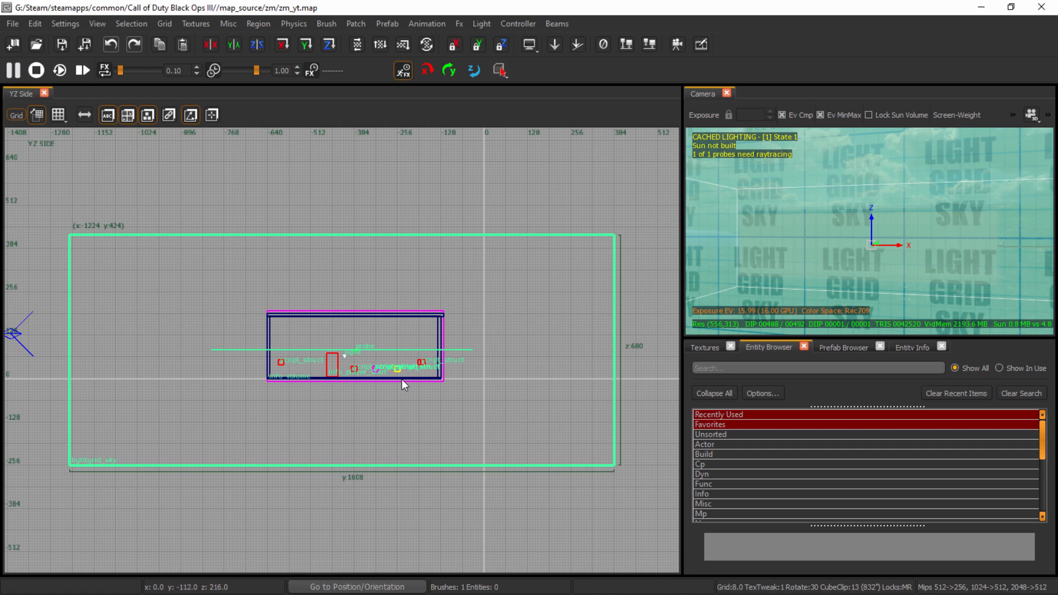
left_click_drag(49, 330, 248, 332)
left_click_drag(617, 369, 443, 369)
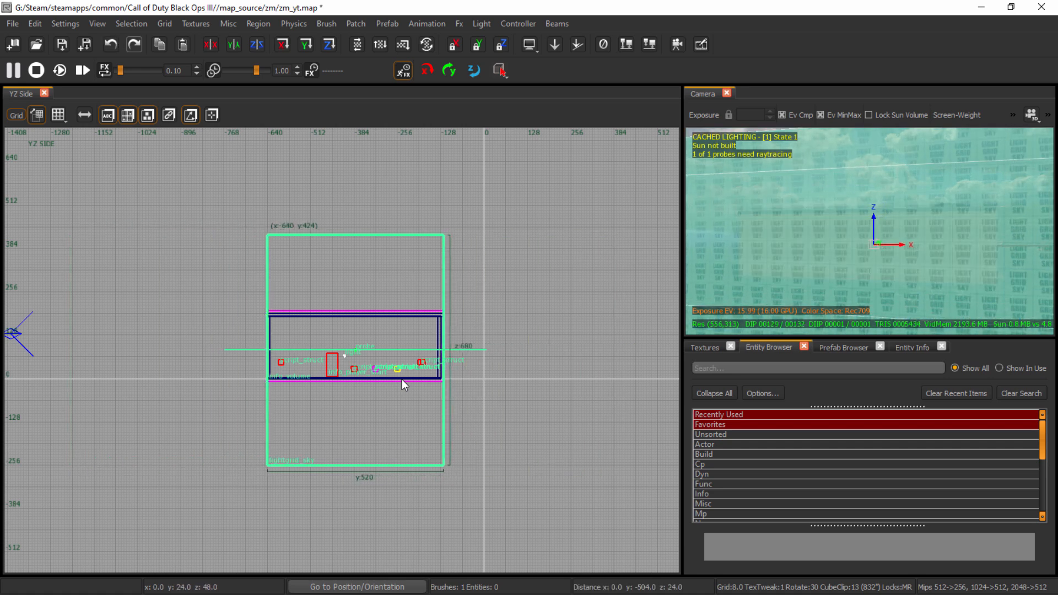
Step: Lower the top of the lightgrid_sky volume to z 200 and raise its bottom to the underside of the room
left_click_drag(390, 231, 402, 307)
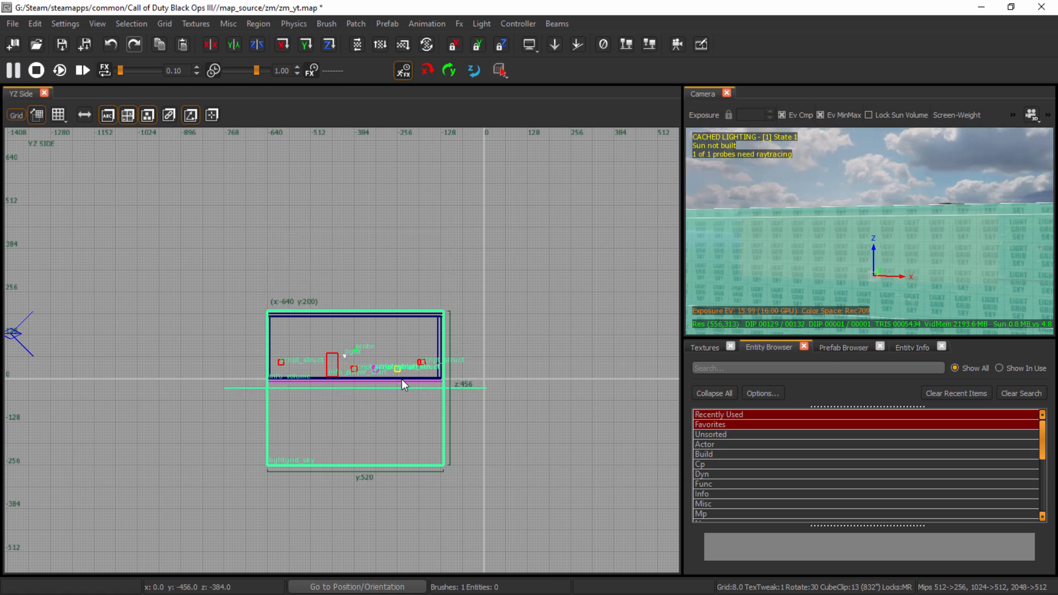
mouse_move(330, 507)
left_mouse_down()
mouse_move(333, 414)
mouse_move(318, 380)
left_mouse_up()
scroll(347, 388, "up", 4)
key("Escape")
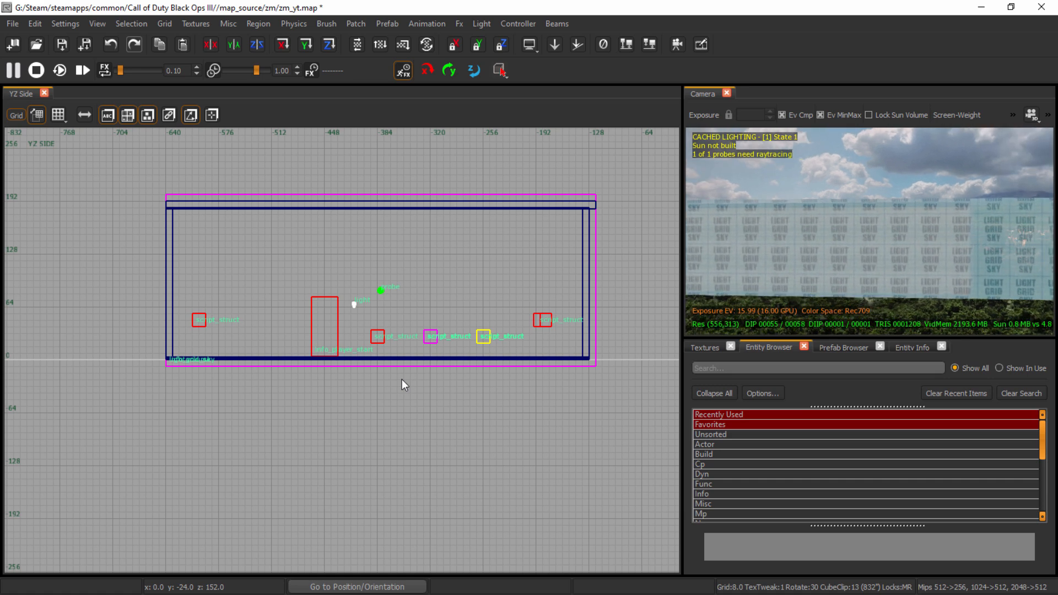
Step: Shrink the lightgrid_sky volume to 744 units along X so both sides line up with the room's outer walls
mouse_move(869, 231)
right_mouse_down()
mouse_move(964, 231)
mouse_move(848, 231)
mouse_move(870, 231)
right_mouse_up()
left_click(869, 231, "shift")
key("ctrl+Tab")
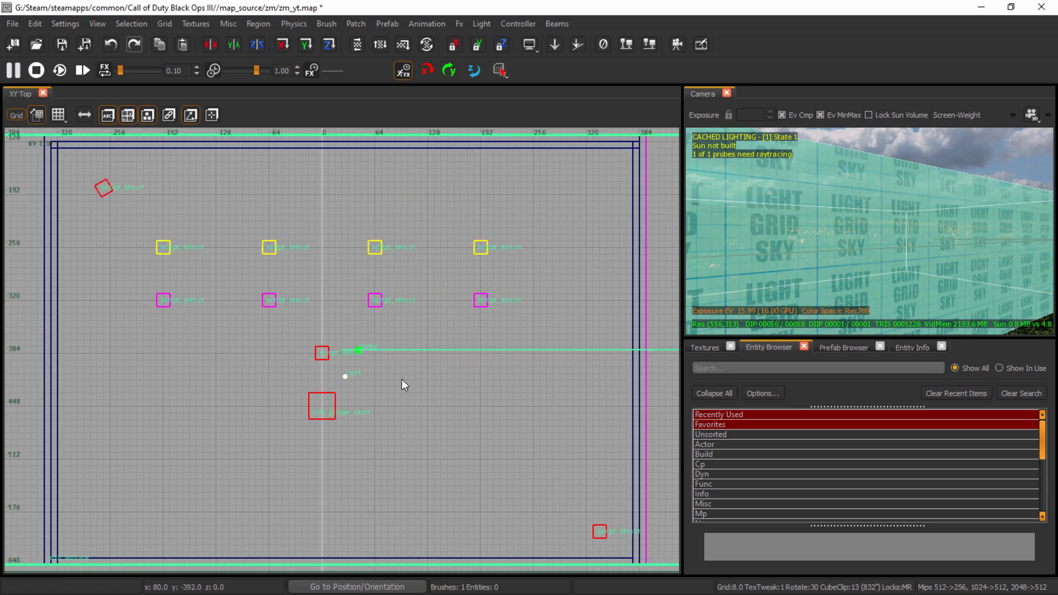
scroll(380, 365, "down", 7)
left_click_drag(175, 356, 277, 356)
left_click_drag(585, 374, 456, 375)
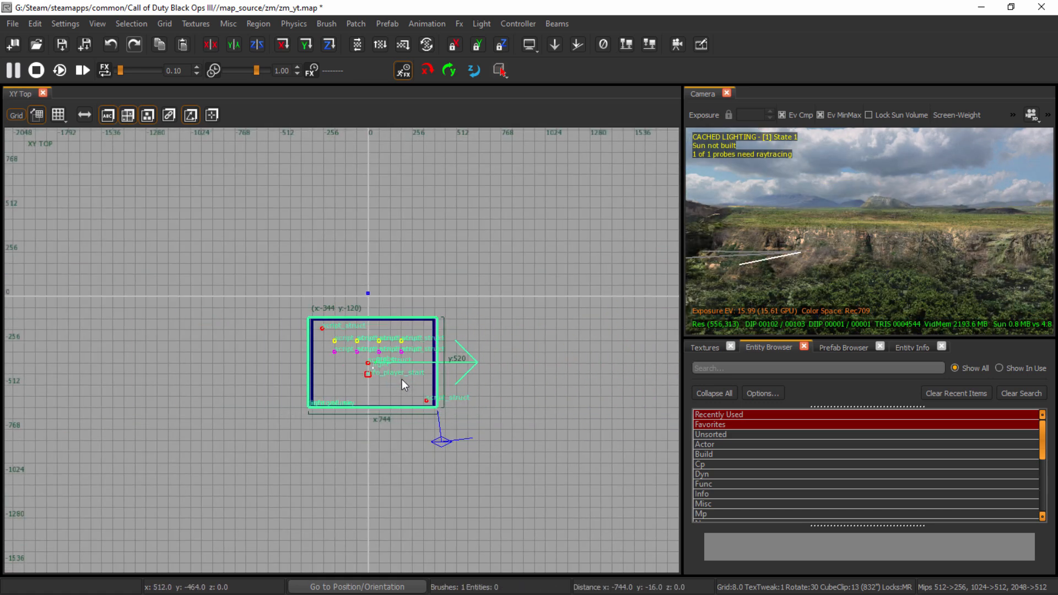
key("Escape")
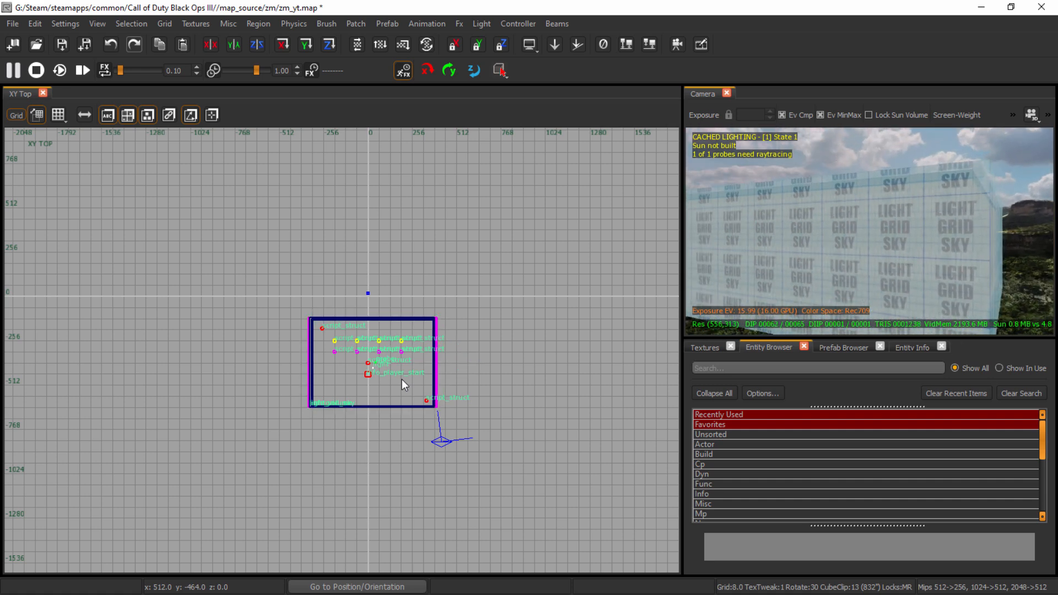
Step: Check the room's interior inside the fitted lightgrid_sky volume and save the zm_yt map
key("w")
mouse_move(869, 231)
right_mouse_down()
mouse_move(909, 228)
mouse_move(875, 236)
right_mouse_up()
key("w")
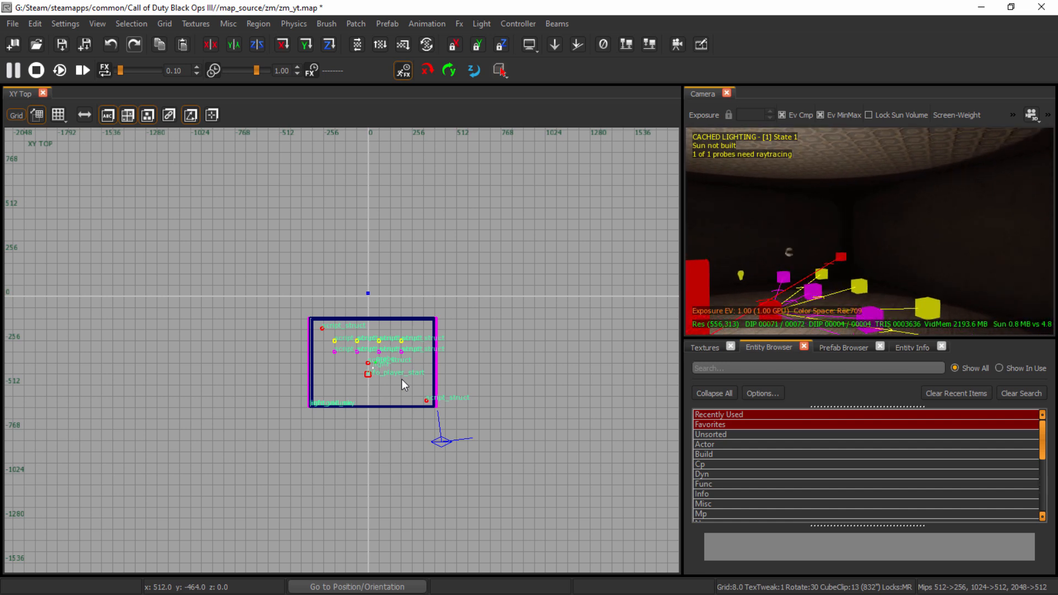
key("ctrl+s")
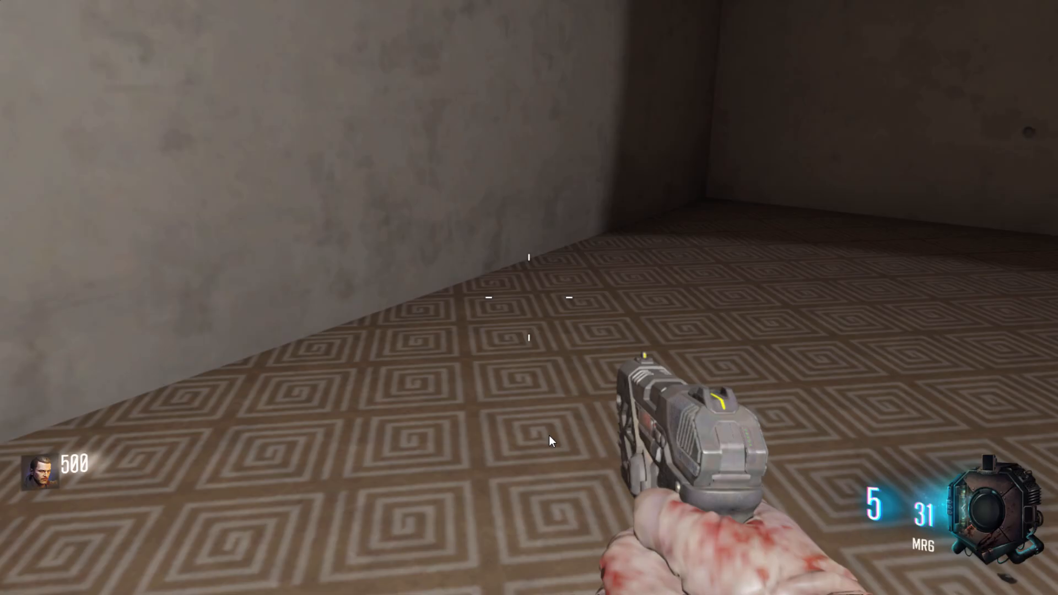
left_click(529, 297)
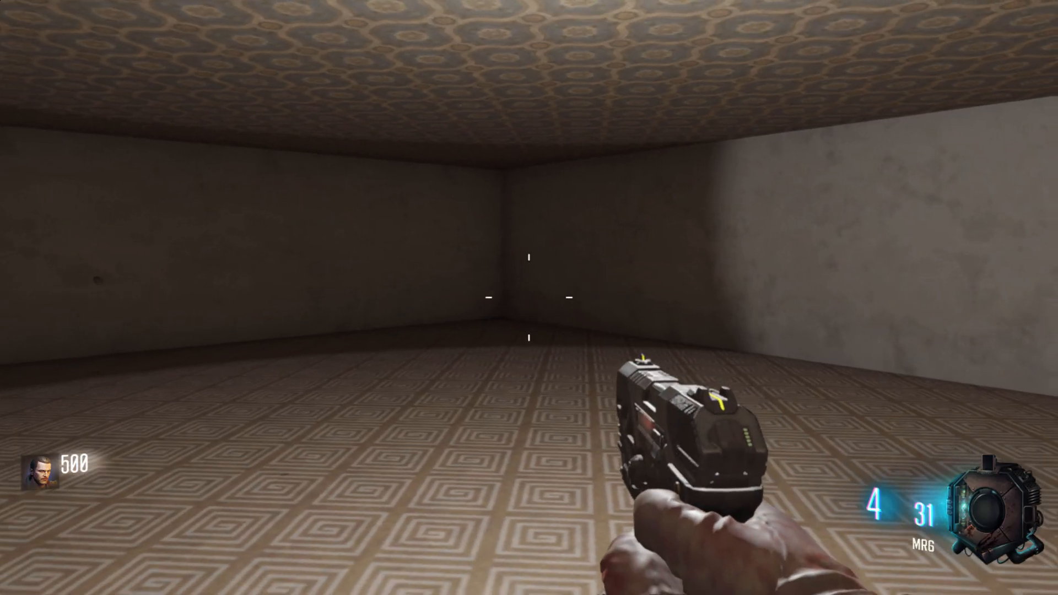
key("r")
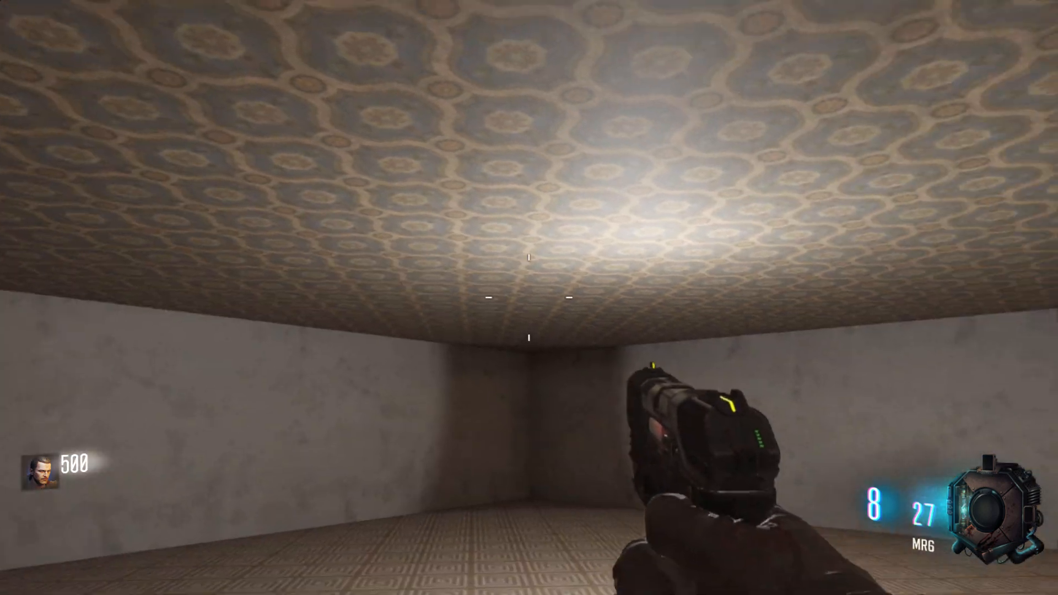
key("w")
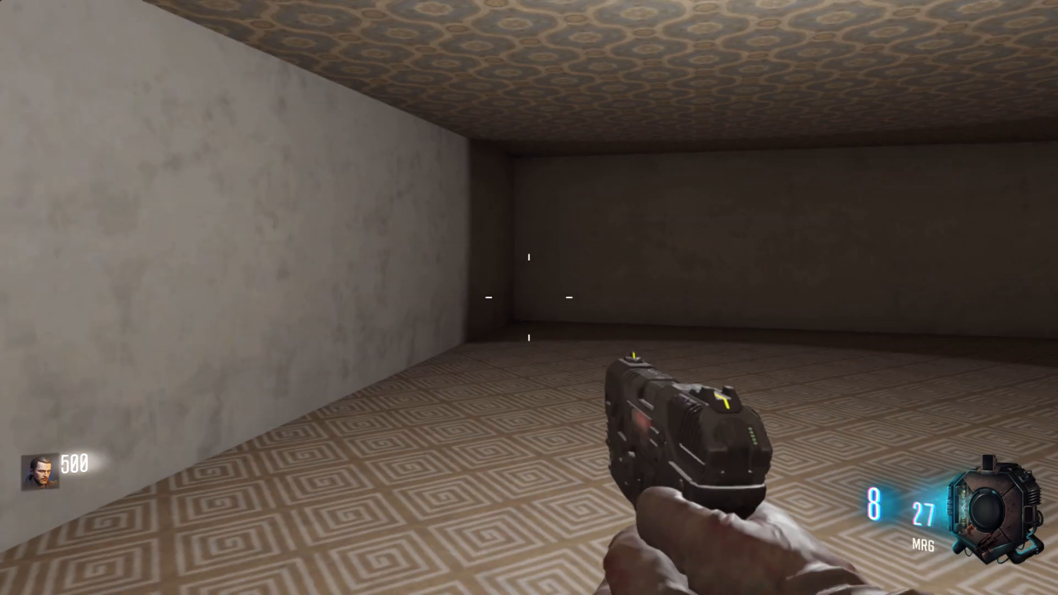
key("a")
key("d")
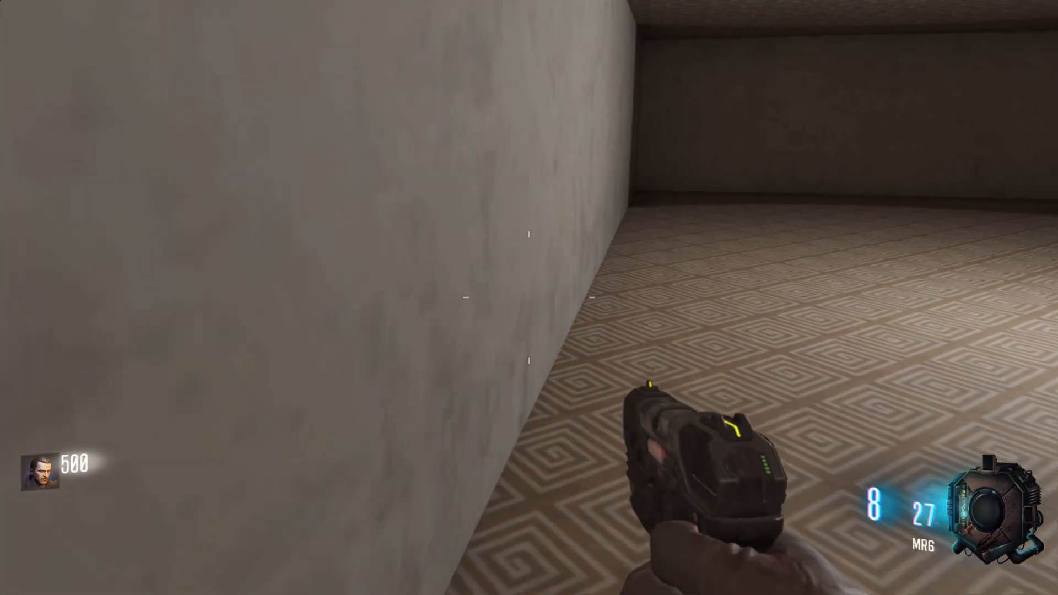
key("a")
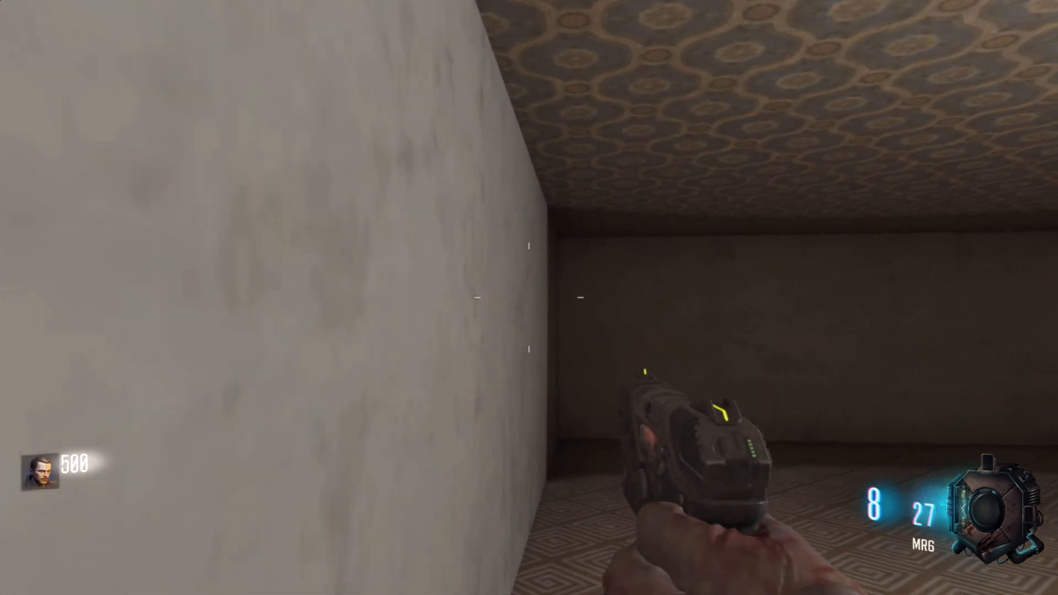
key("d")
key("a")
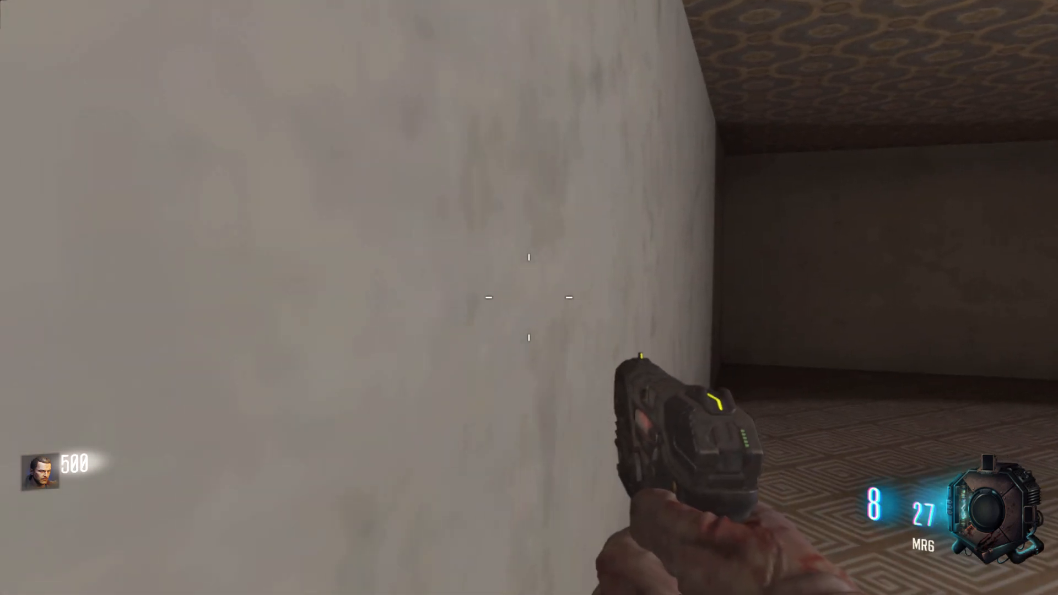
key("d")
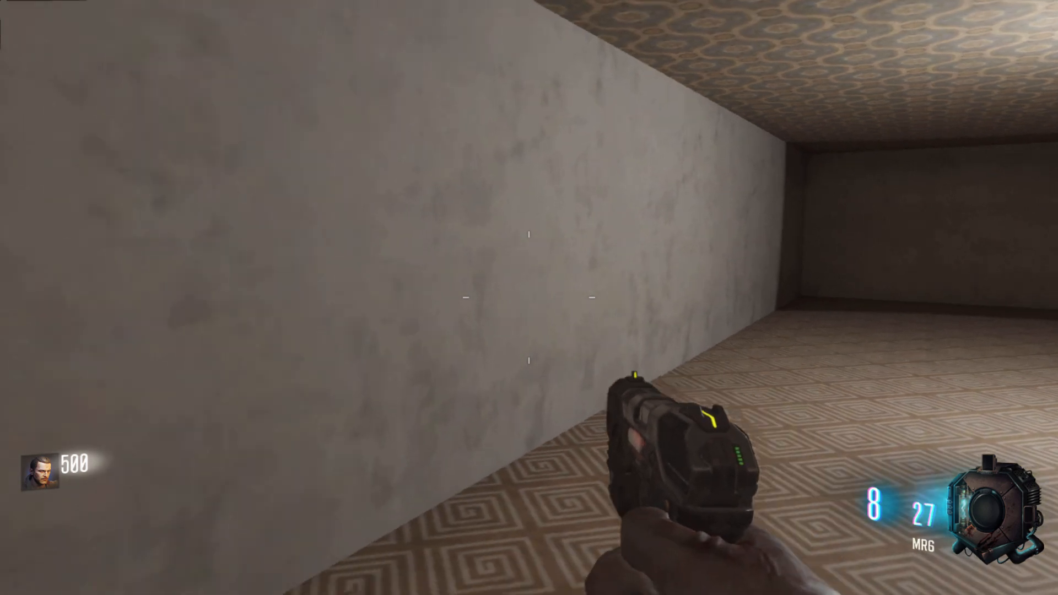
key("w")
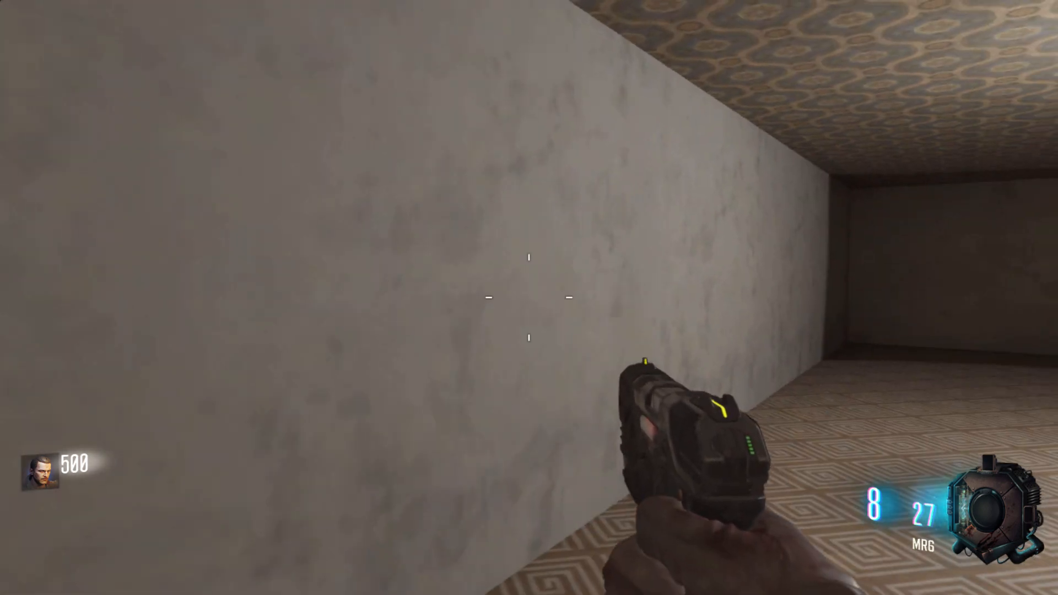
key("a")
key("d")
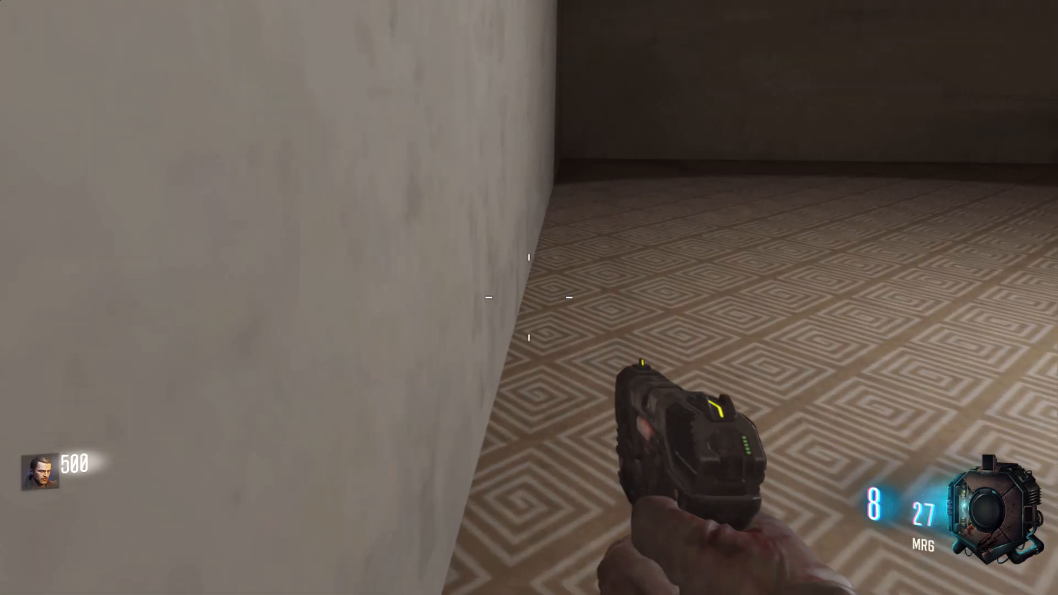
right_click(528, 297)
key("d")
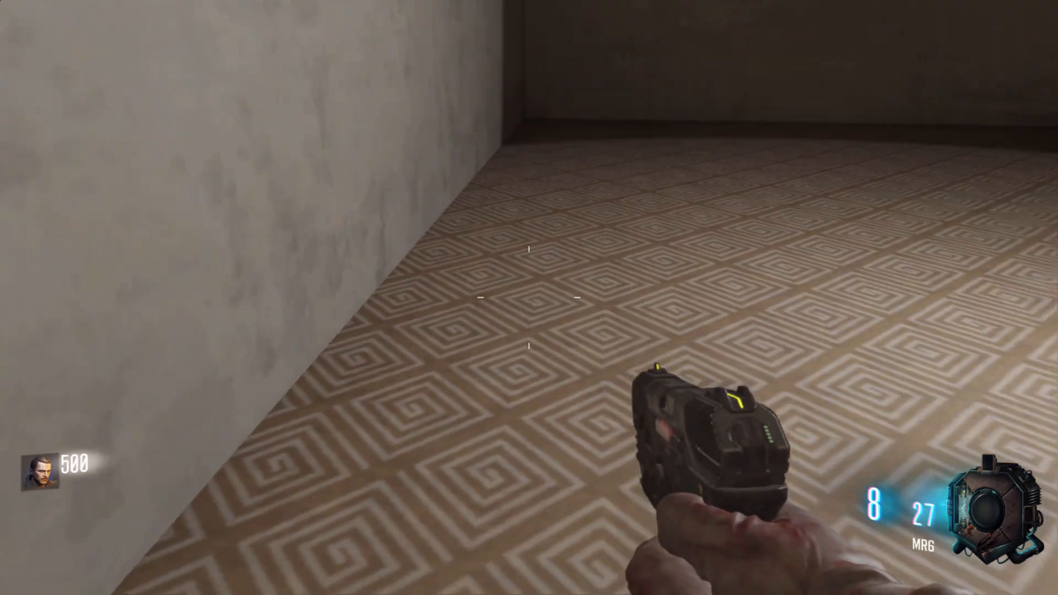
key("a")
key("d")
key("a")
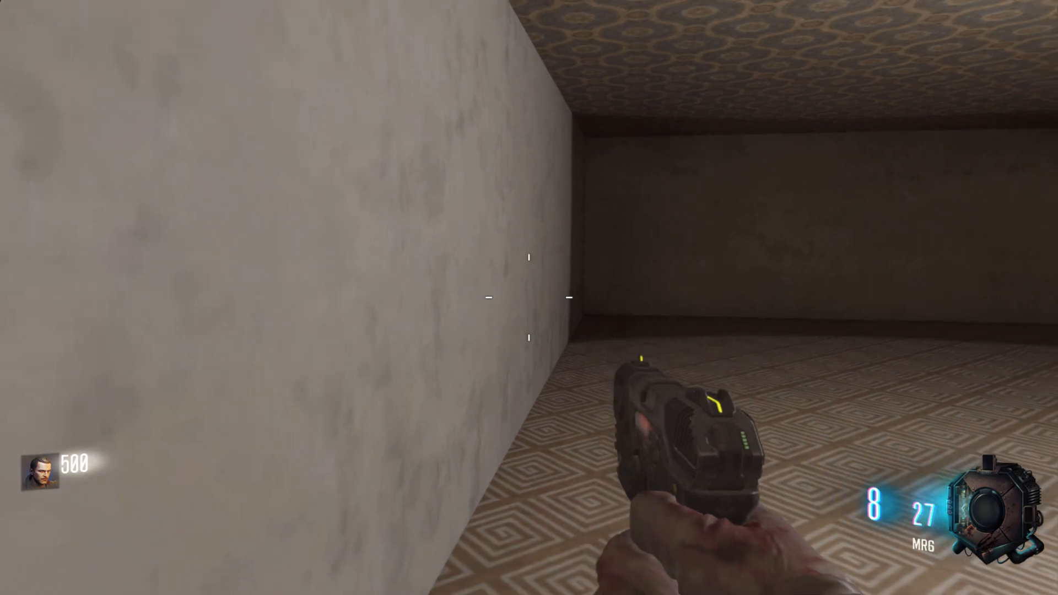
left_click(529, 298)
left_click(529, 298)
left_click(529, 297)
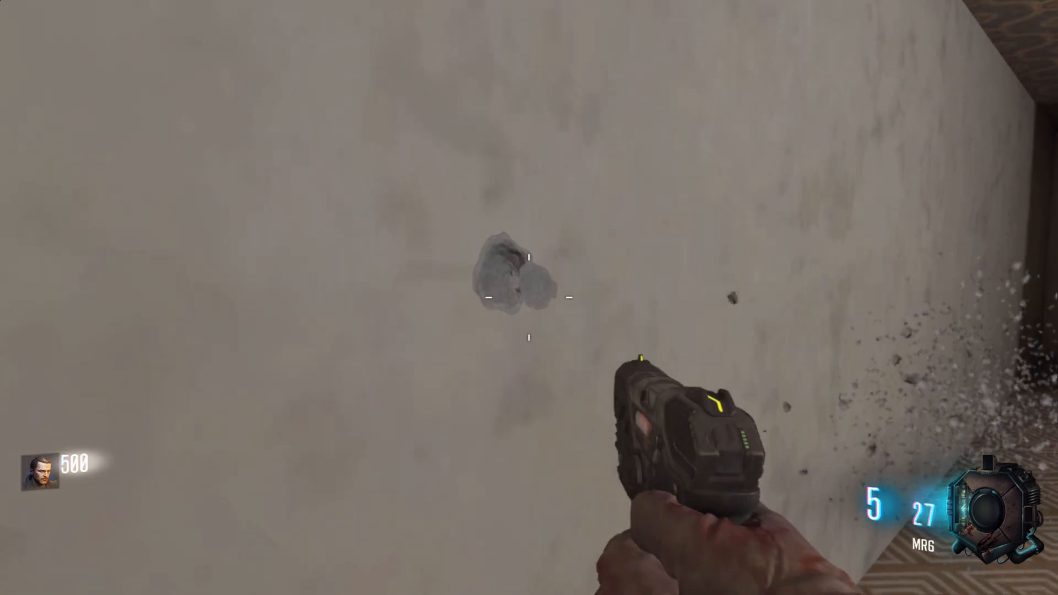
key("r")
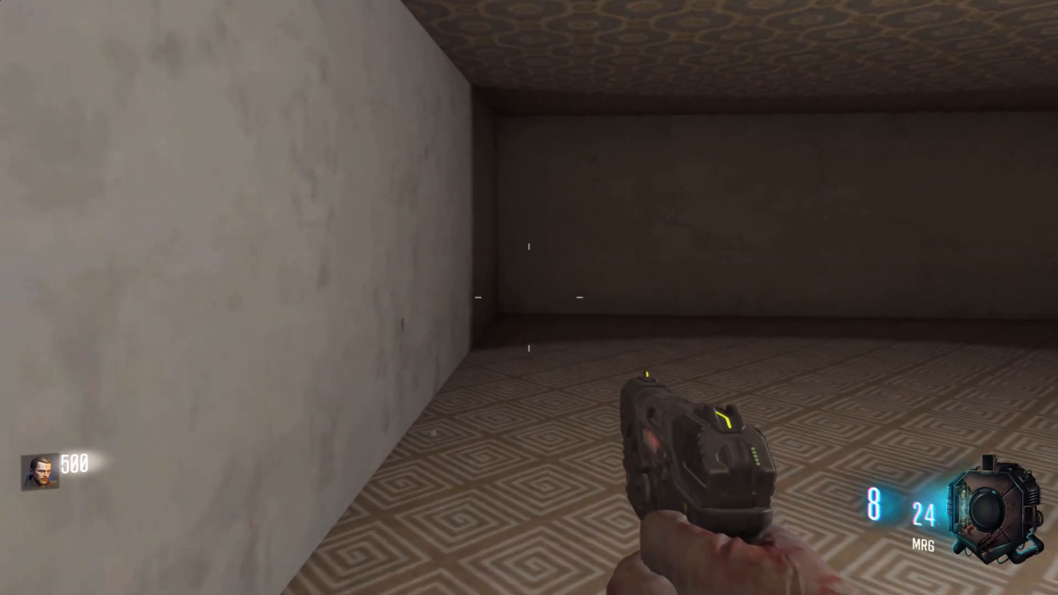
key("w")
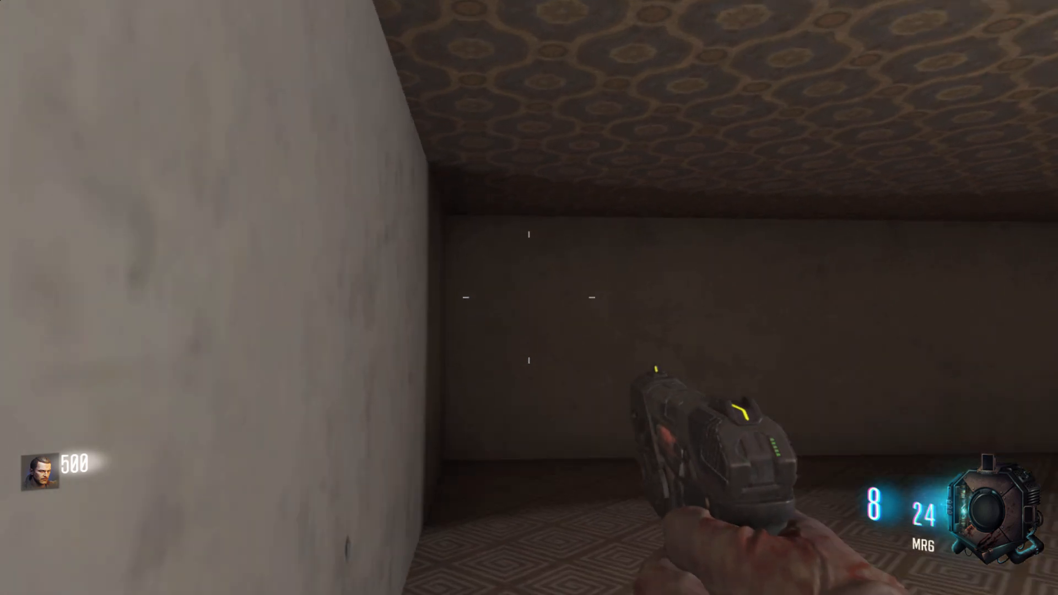
key("d")
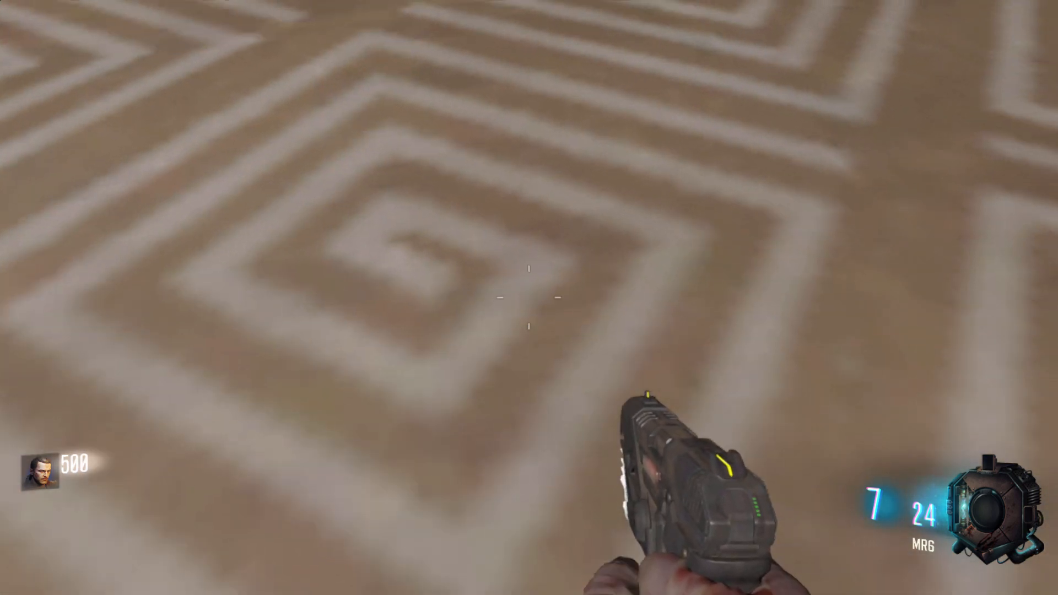
key("shift+w")
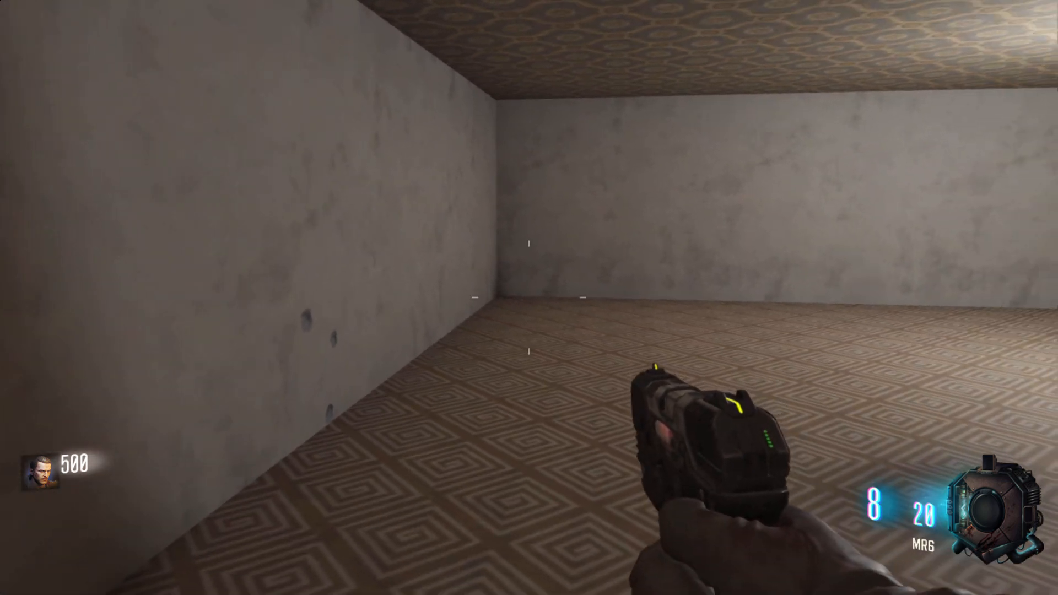
key("w")
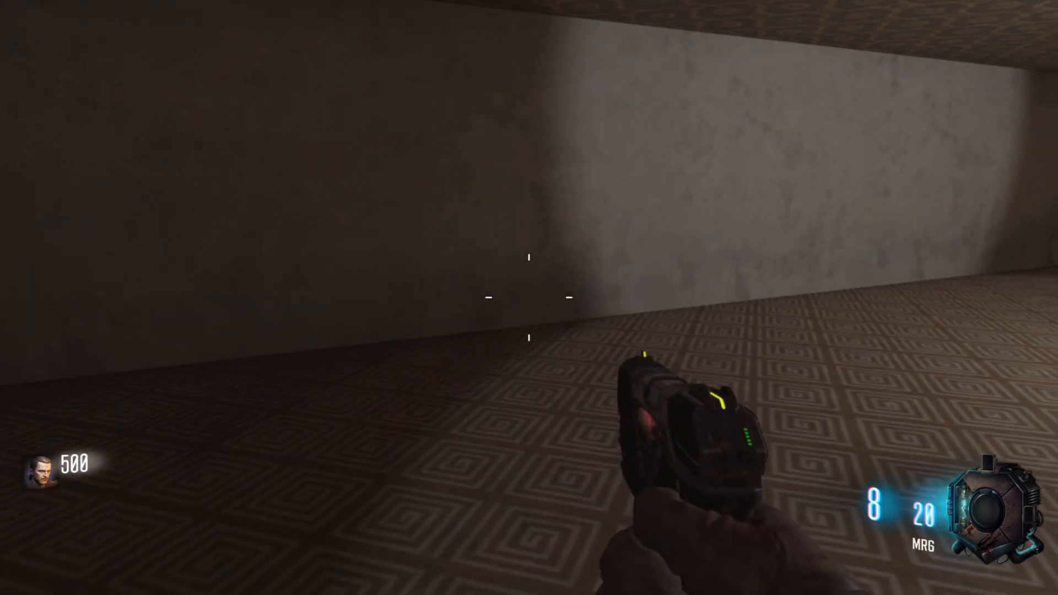
key("w")
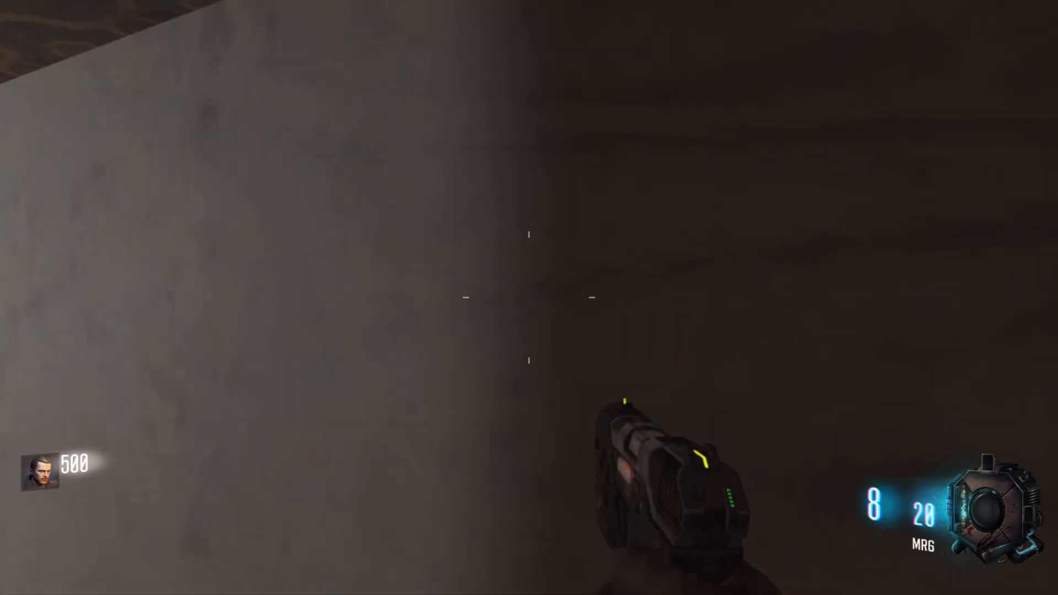
key("w")
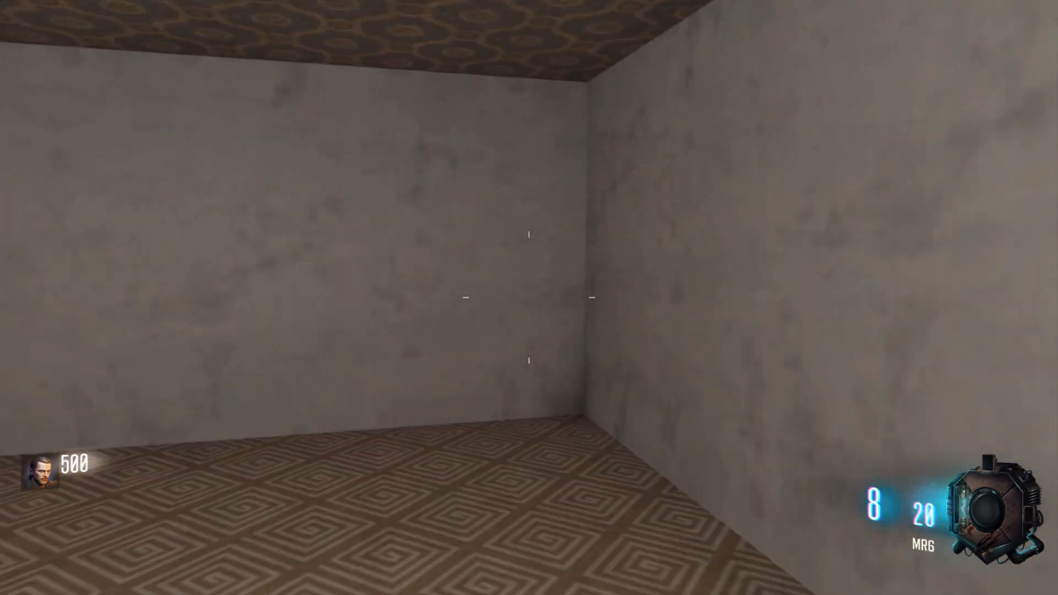
key("w")
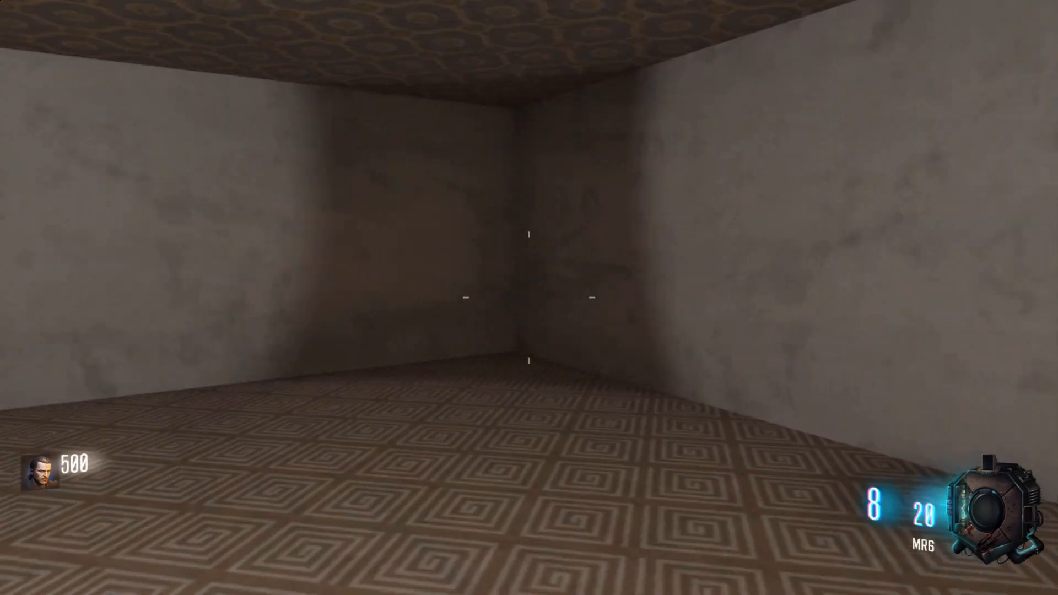
key("s")
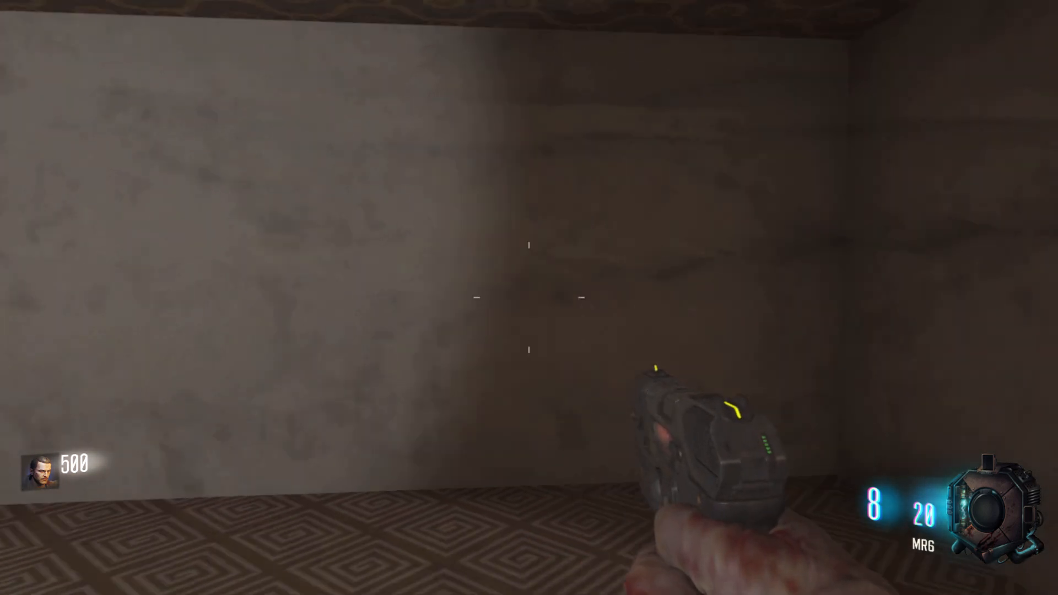
key("w")
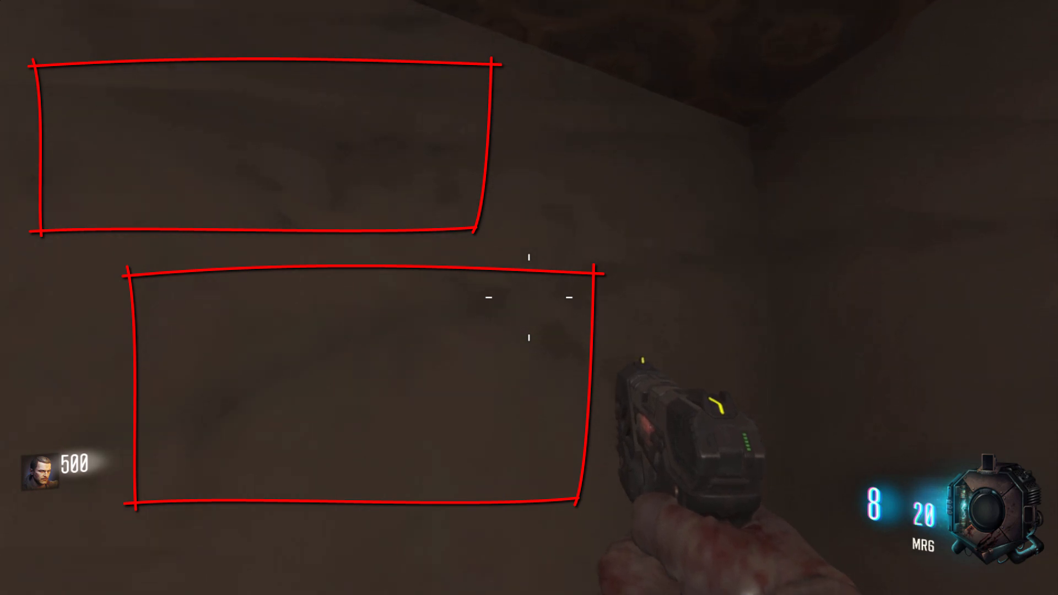
left_click(528, 297)
key("s")
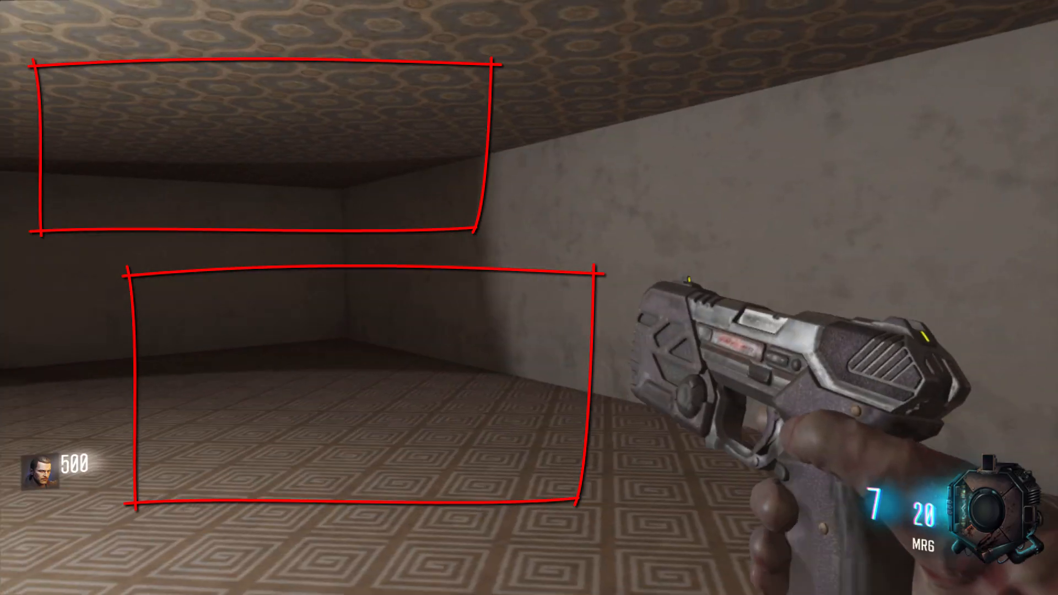
key("r")
key("w")
key("s")
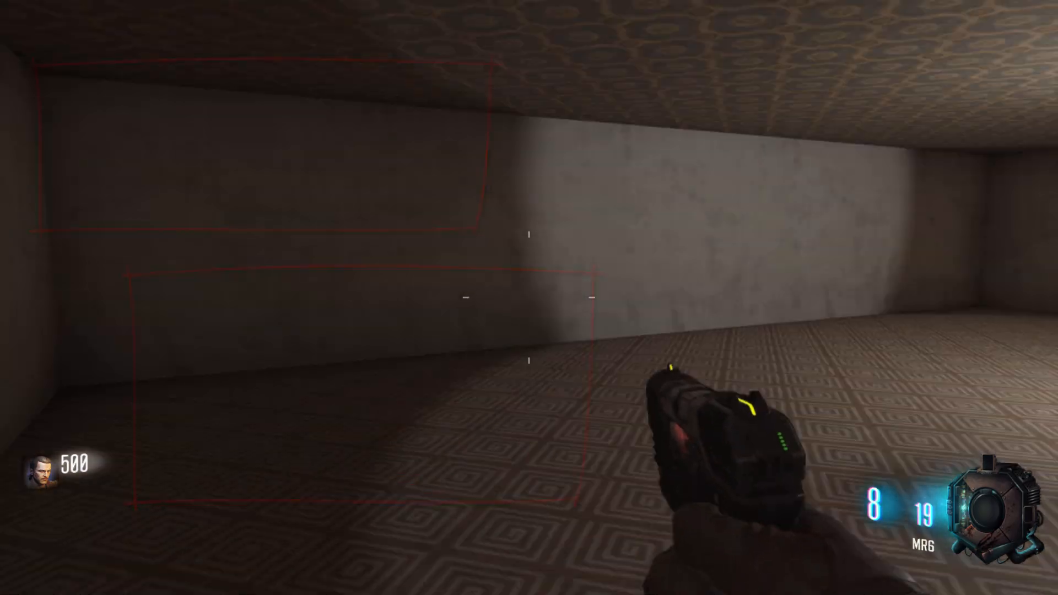